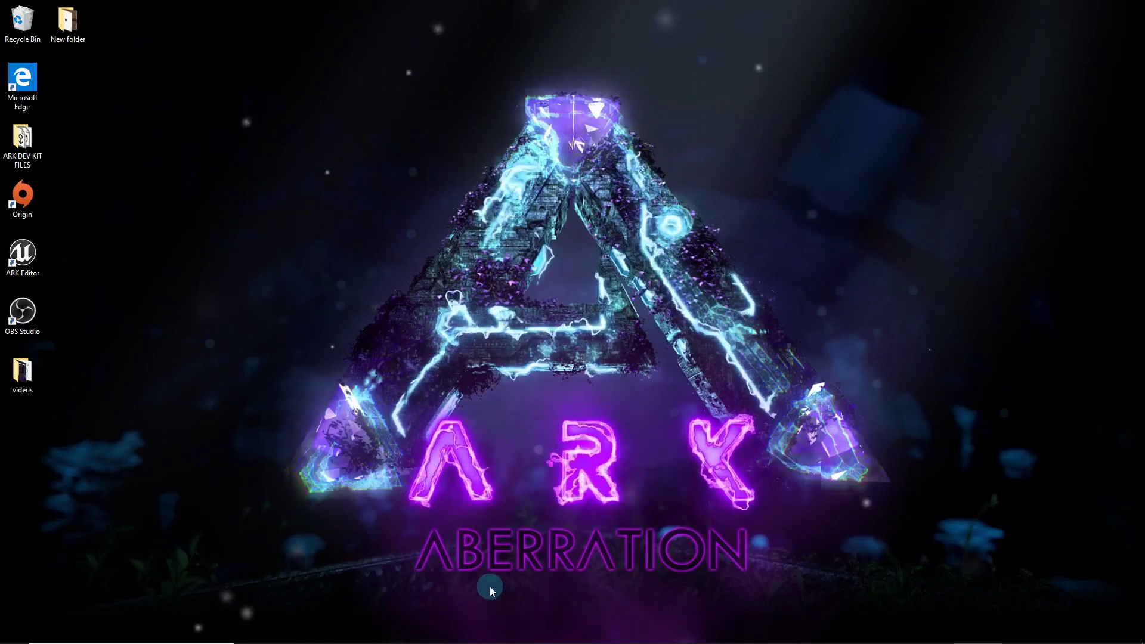
# Step: Close both Materialize windows from the taskbar
pyautogui.moveTo(485, 641)
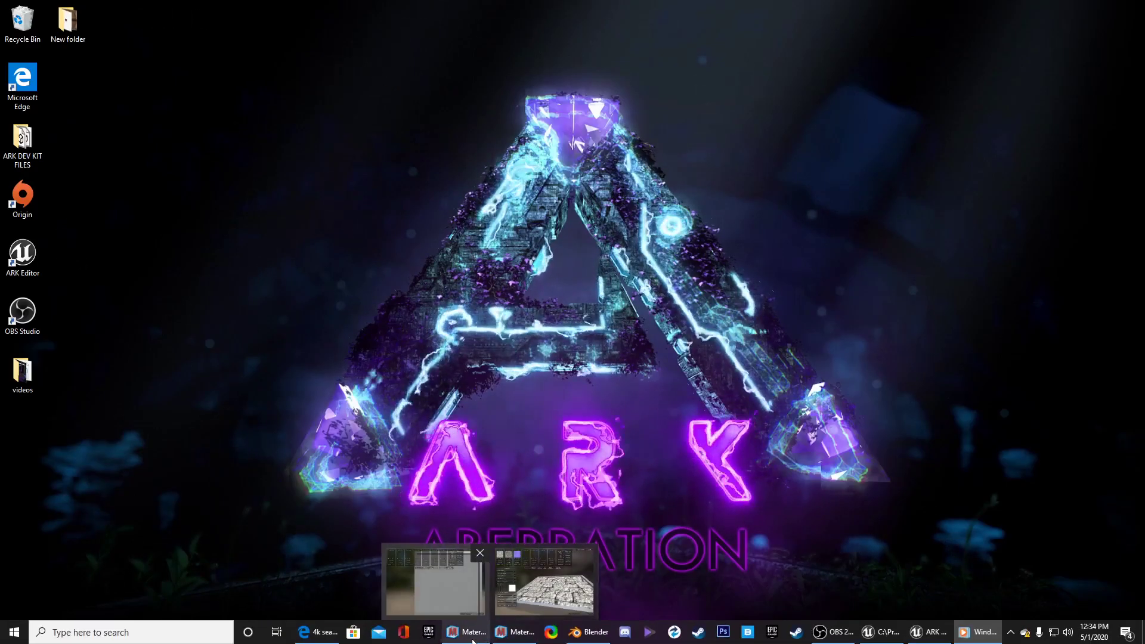
pyautogui.rightClick(485, 640)
pyautogui.click(471, 540)
pyautogui.rightClick(478, 634)
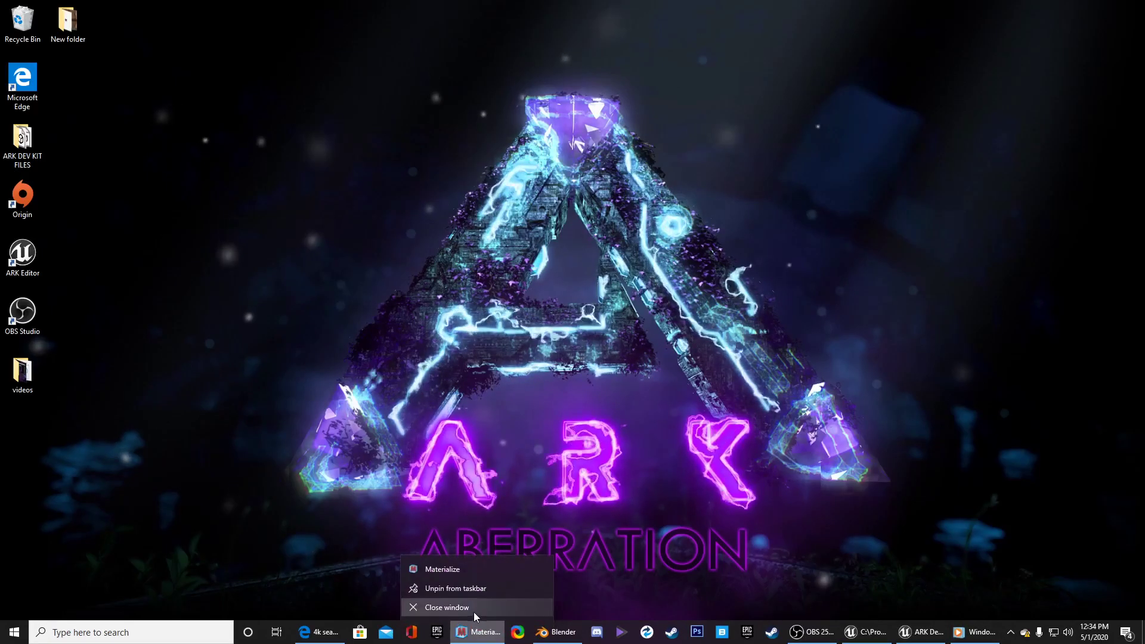
pyautogui.click(471, 606)
# Step: Close Blender without saving the scene
pyautogui.rightClick(530, 626)
pyautogui.click(524, 608)
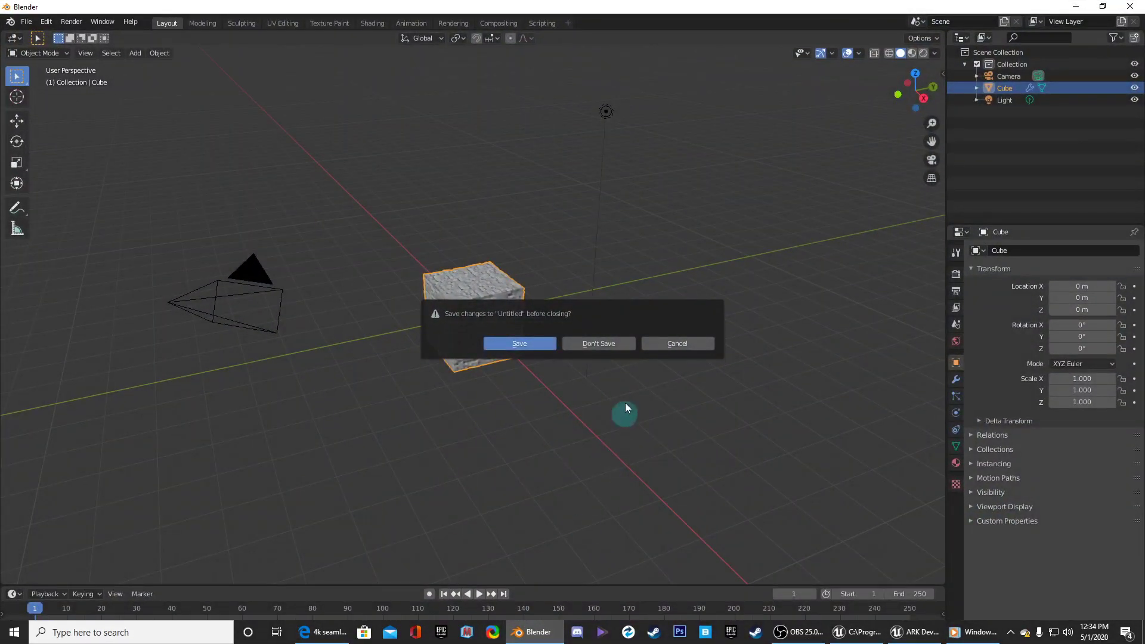
pyautogui.click(603, 346)
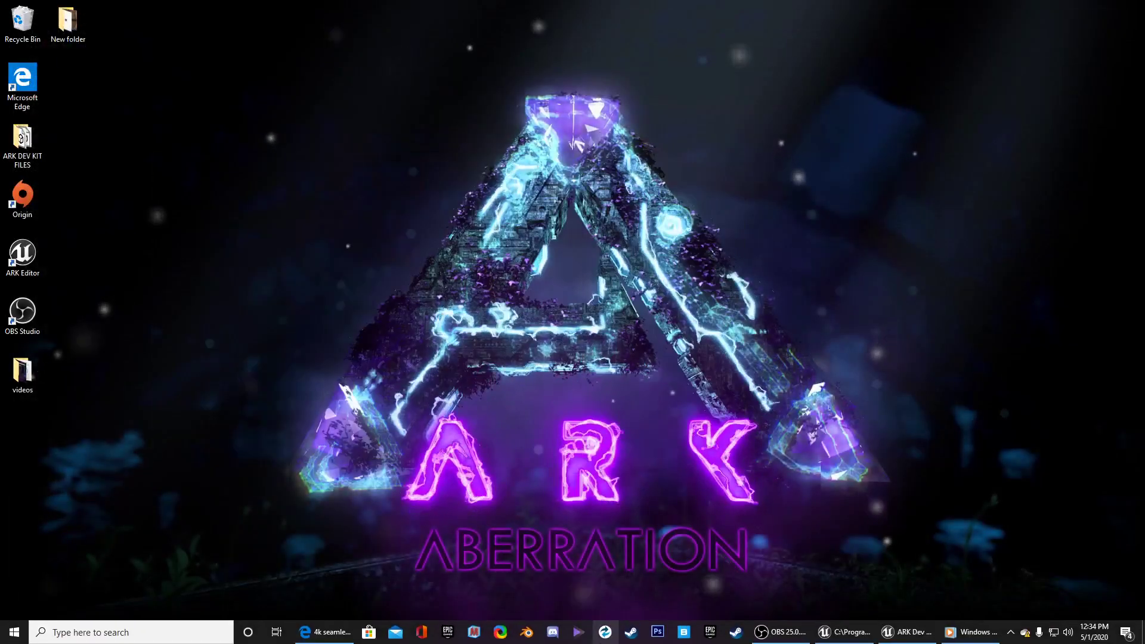
# Step: Close the remaining window and bring back Edge with the wood texture results
pyautogui.rightClick(952, 632)
pyautogui.click(923, 606)
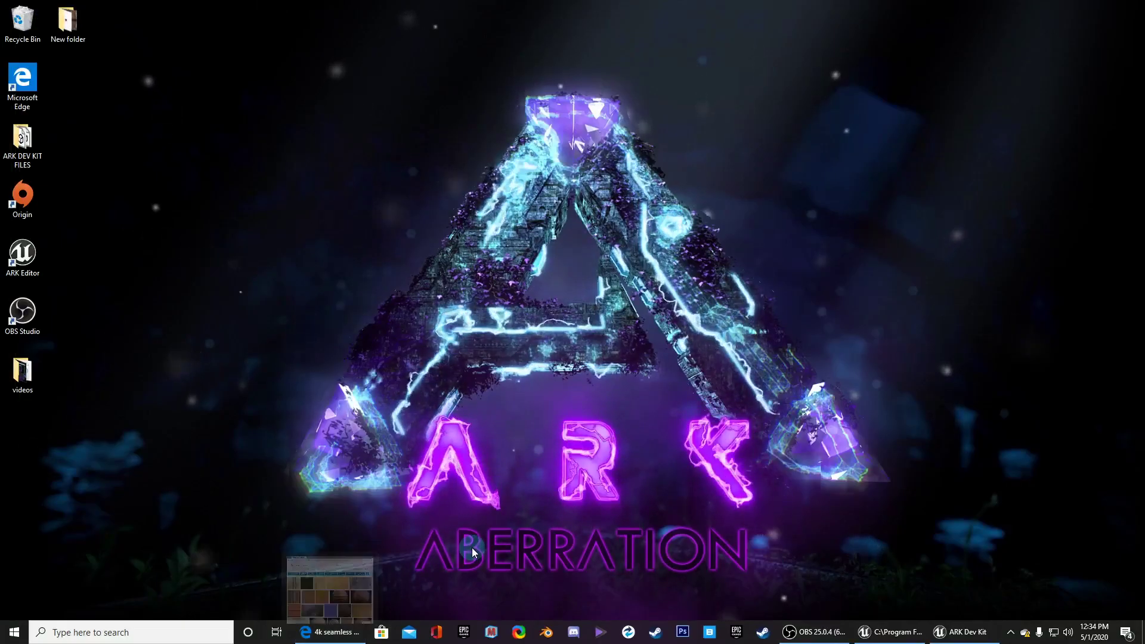
pyautogui.click(330, 632)
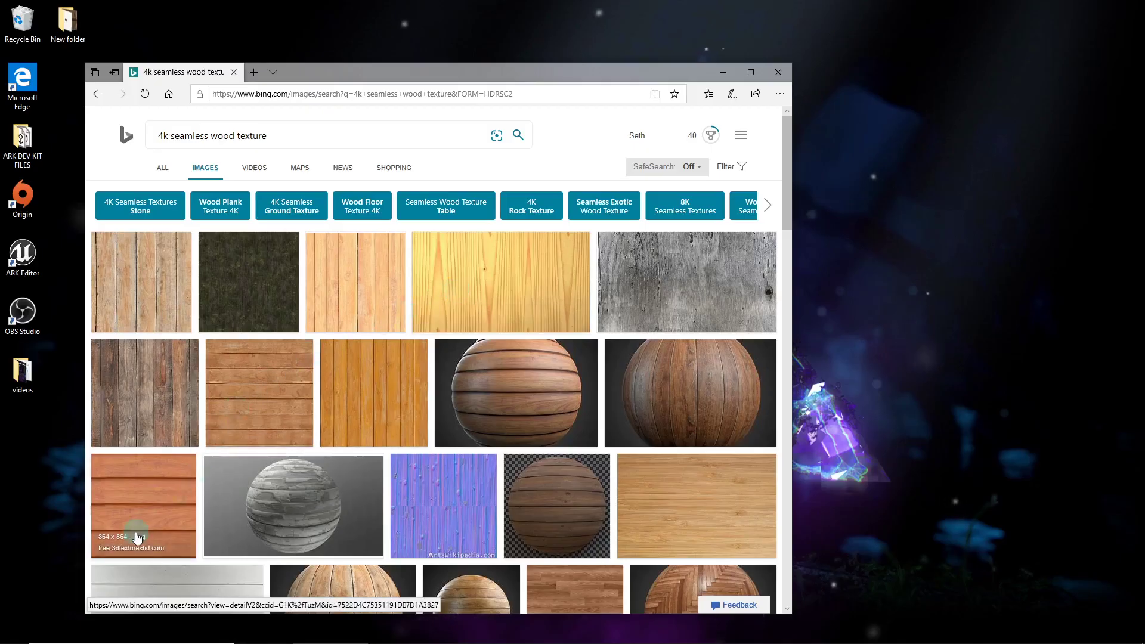
# Step: Copy the full-size orange wood-plank image from Bing and paste it onto the desktop as a file
pyautogui.rightClick(148, 492)
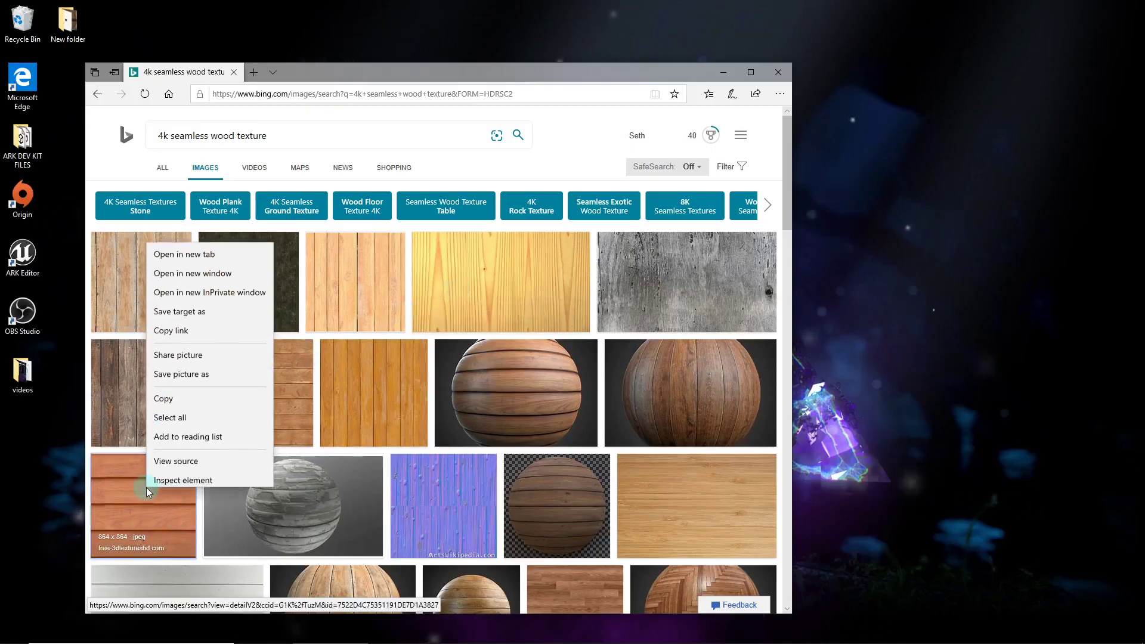
pyautogui.click(132, 512)
pyautogui.click(140, 483)
pyautogui.rightClick(396, 376)
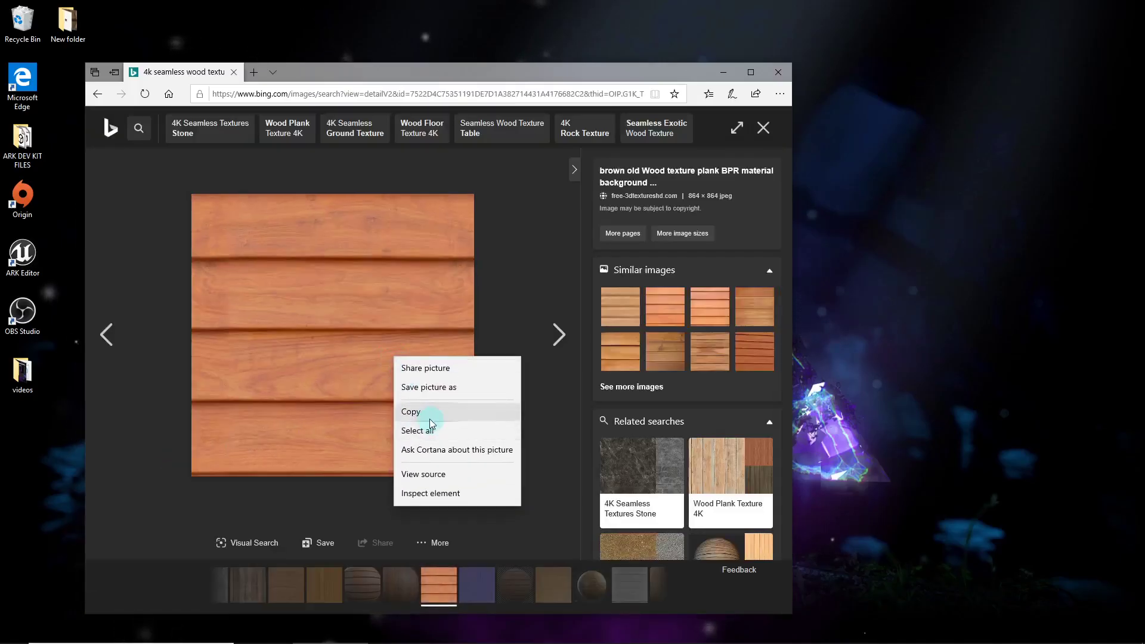
pyautogui.click(410, 407)
pyautogui.rightClick(39, 466)
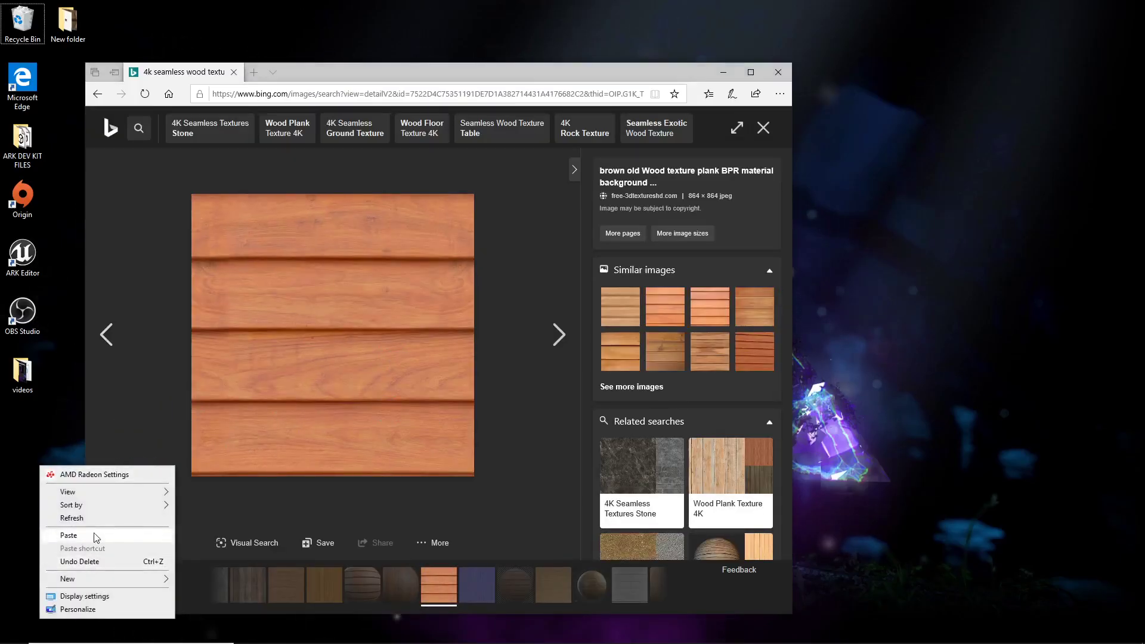
pyautogui.click(69, 535)
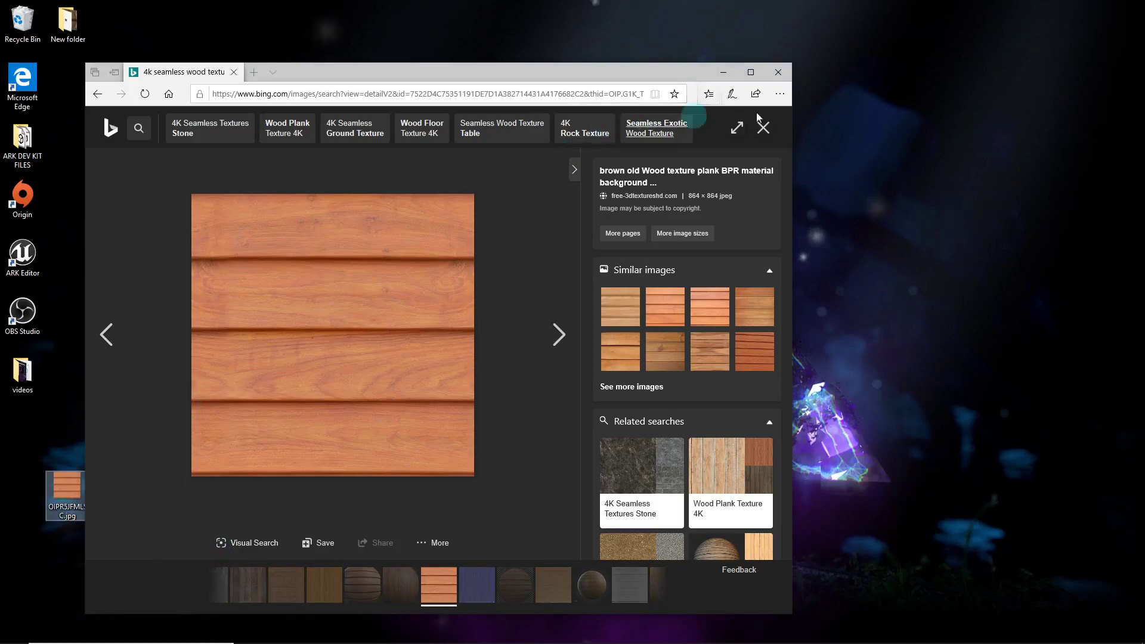
# Step: Minimize Edge, place the wood JPG under the videos folder, and launch Materialize
pyautogui.click(723, 72)
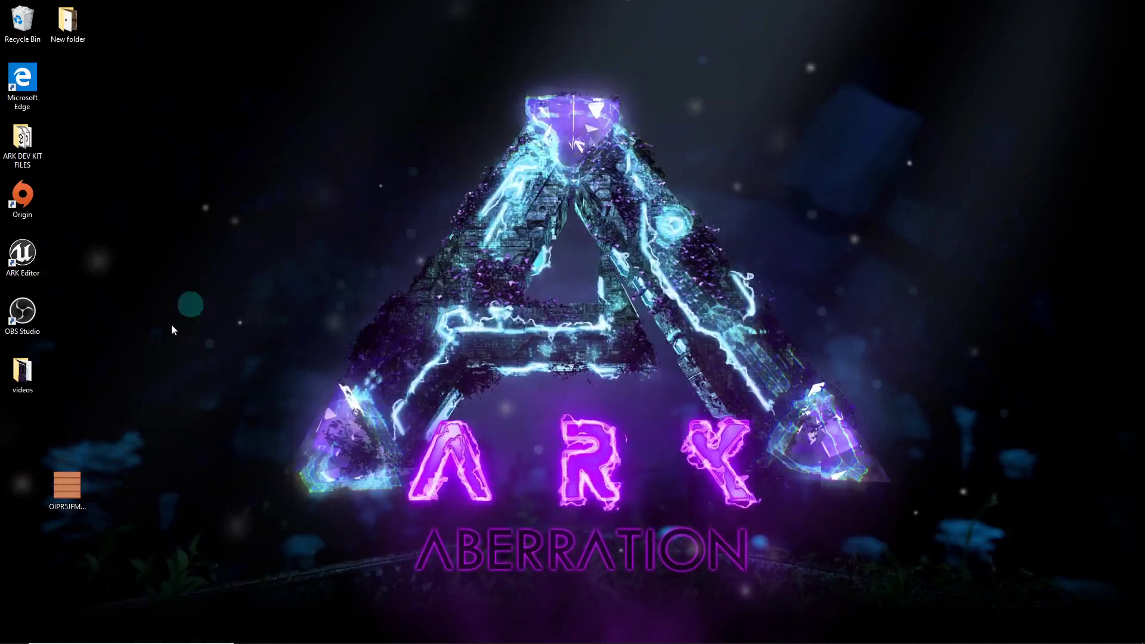
pyautogui.moveTo(72, 485); pyautogui.dragTo(25, 427)
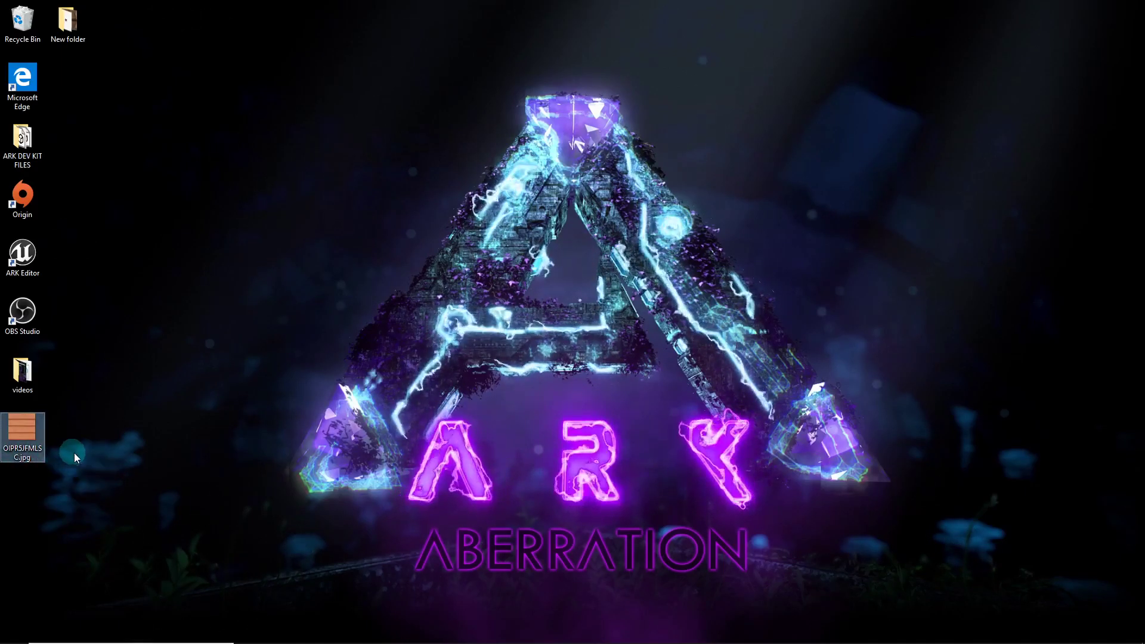
pyautogui.moveTo(477, 640)
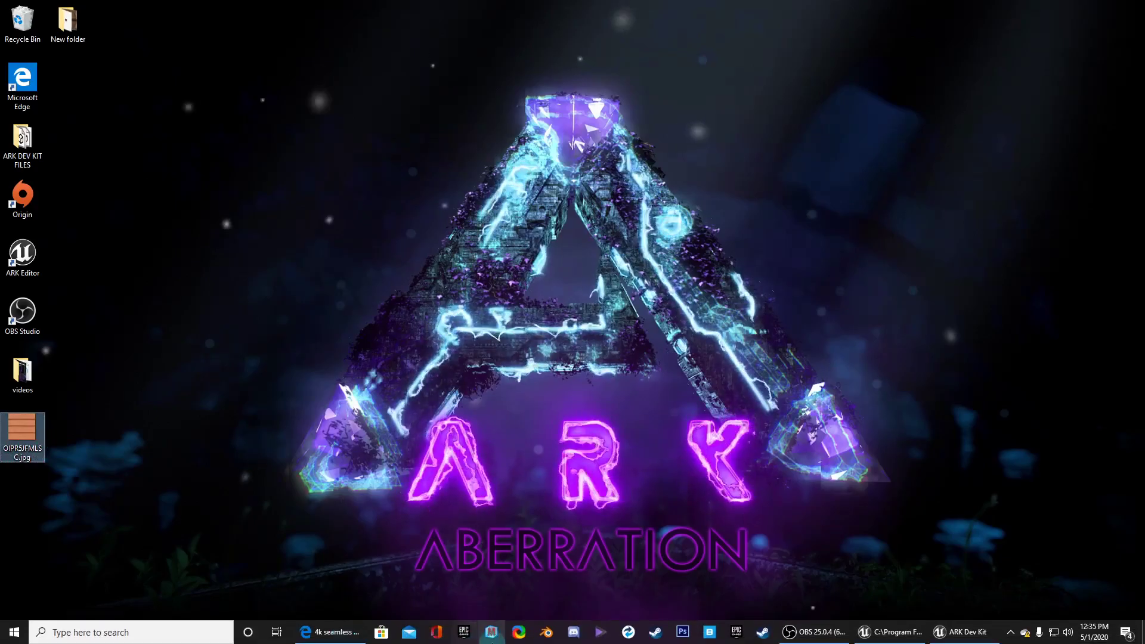
pyautogui.click(495, 638)
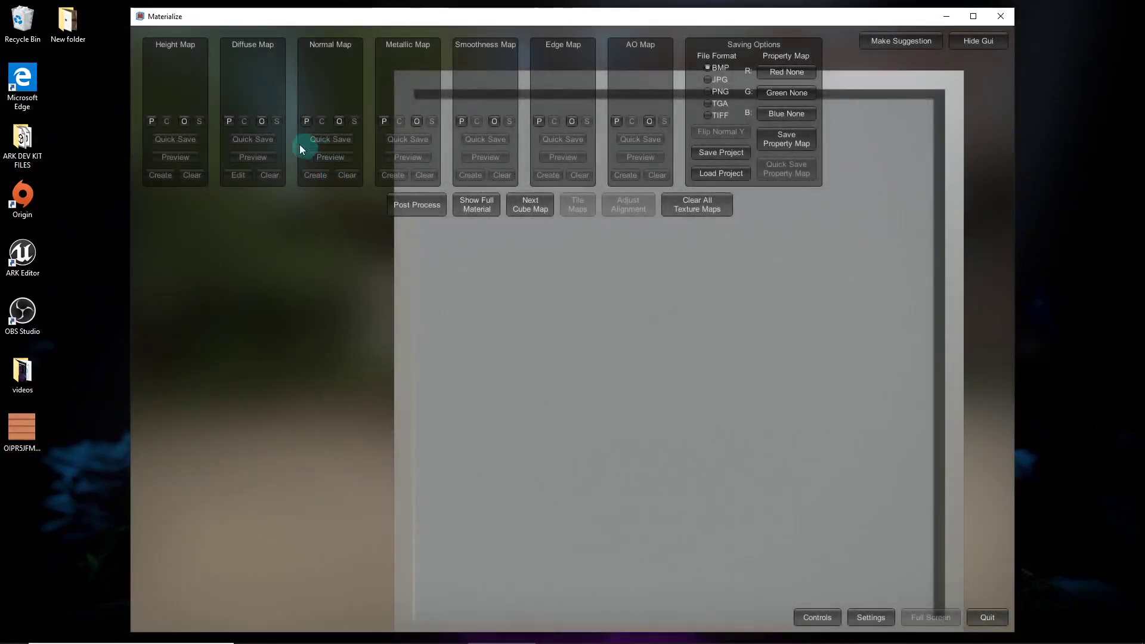
# Step: Load the wood JPG from the Desktop as the diffuse map
pyautogui.click(261, 121)
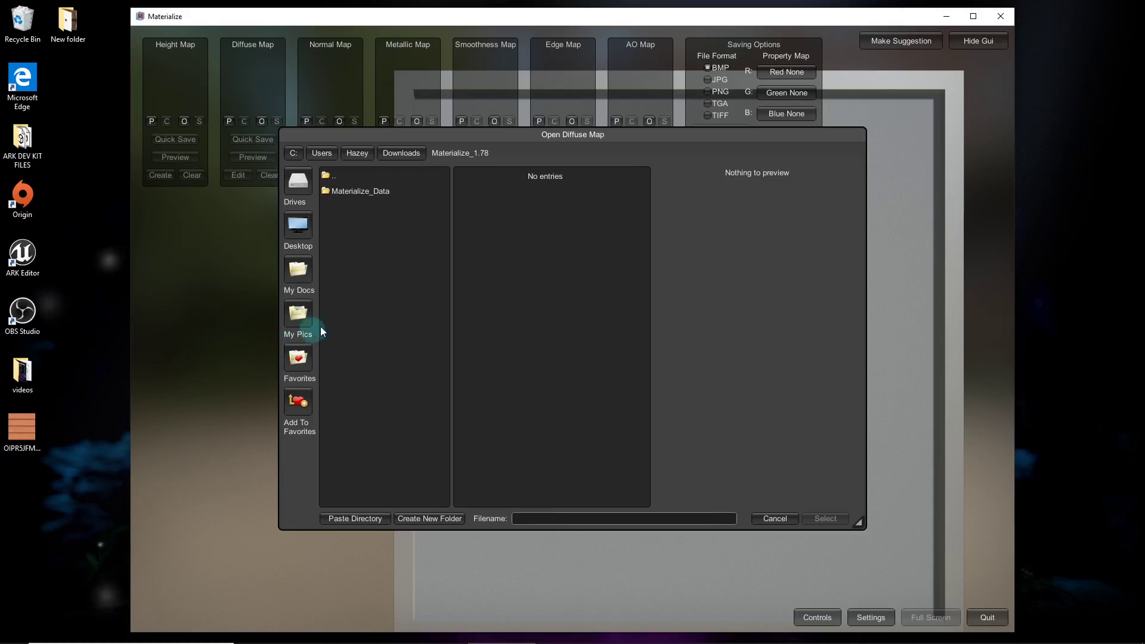
pyautogui.click(298, 225)
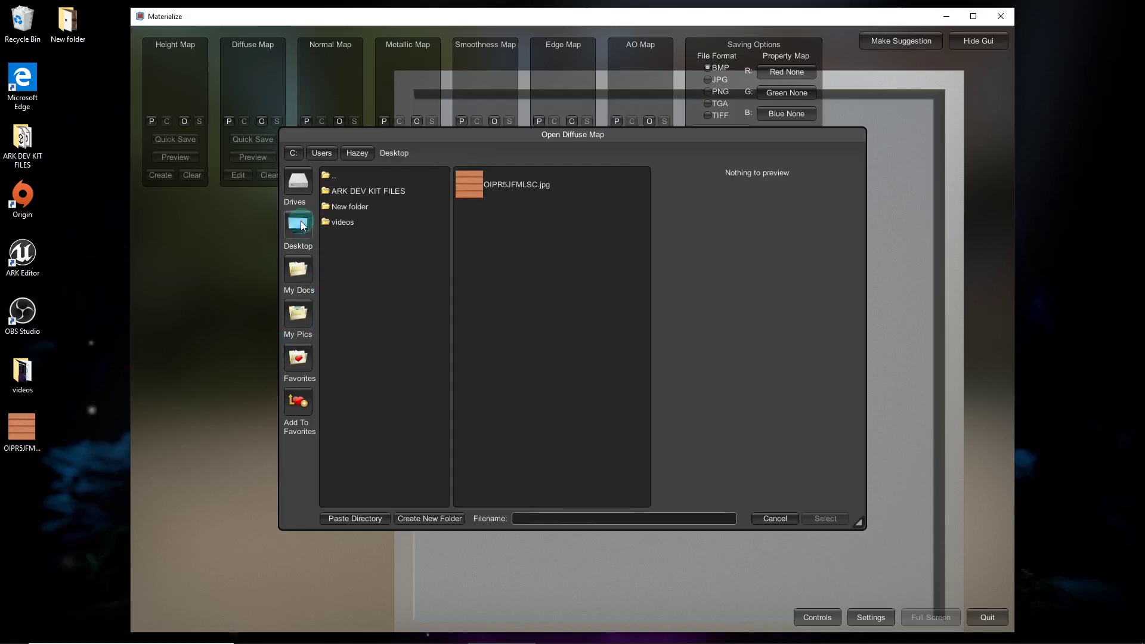
pyautogui.doubleClick(500, 189)
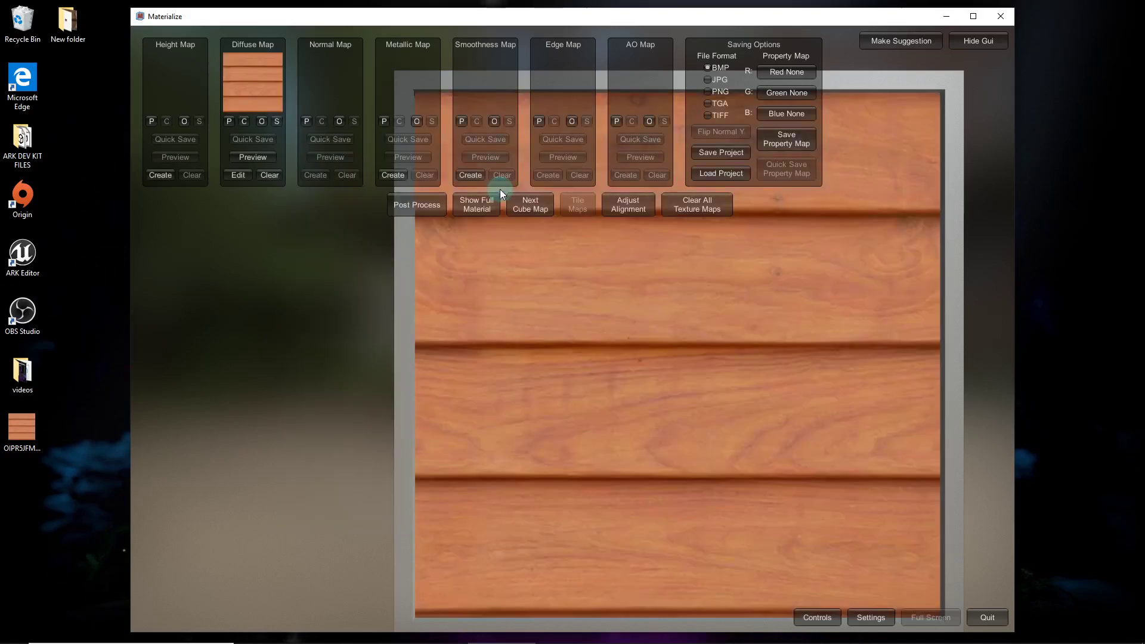
# Step: Darken the diffuse with Keep Original Color 1 and Final Bias -0.240, then apply it
pyautogui.click(248, 176)
pyautogui.click(242, 245)
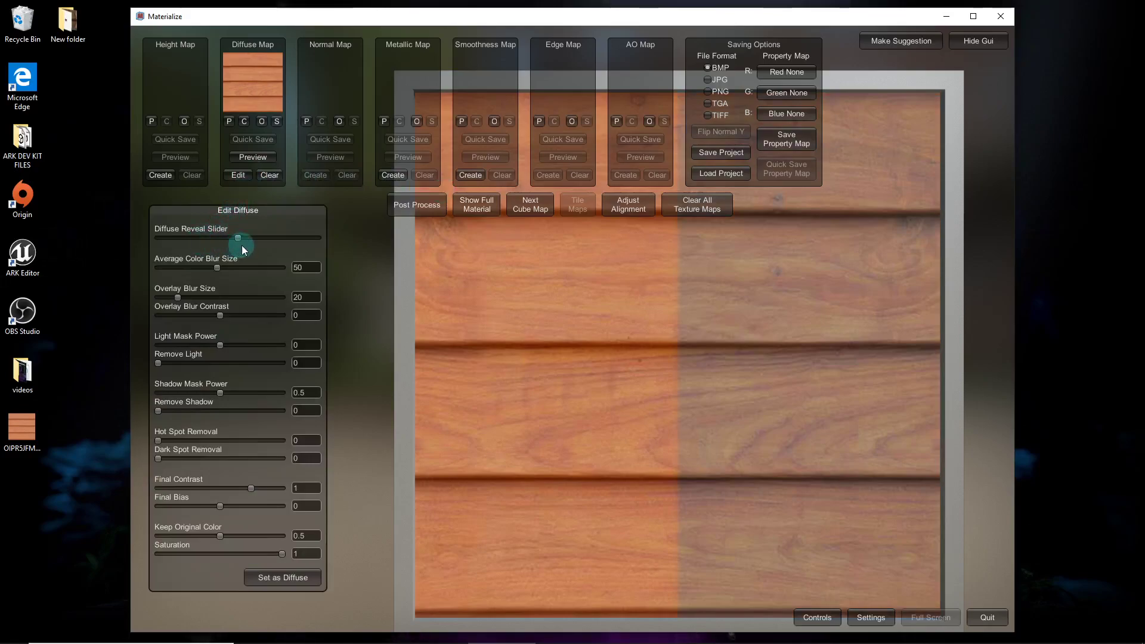
pyautogui.moveTo(242, 245); pyautogui.dragTo(326, 236)
pyautogui.moveTo(413, 218); pyautogui.dragTo(302, 308)
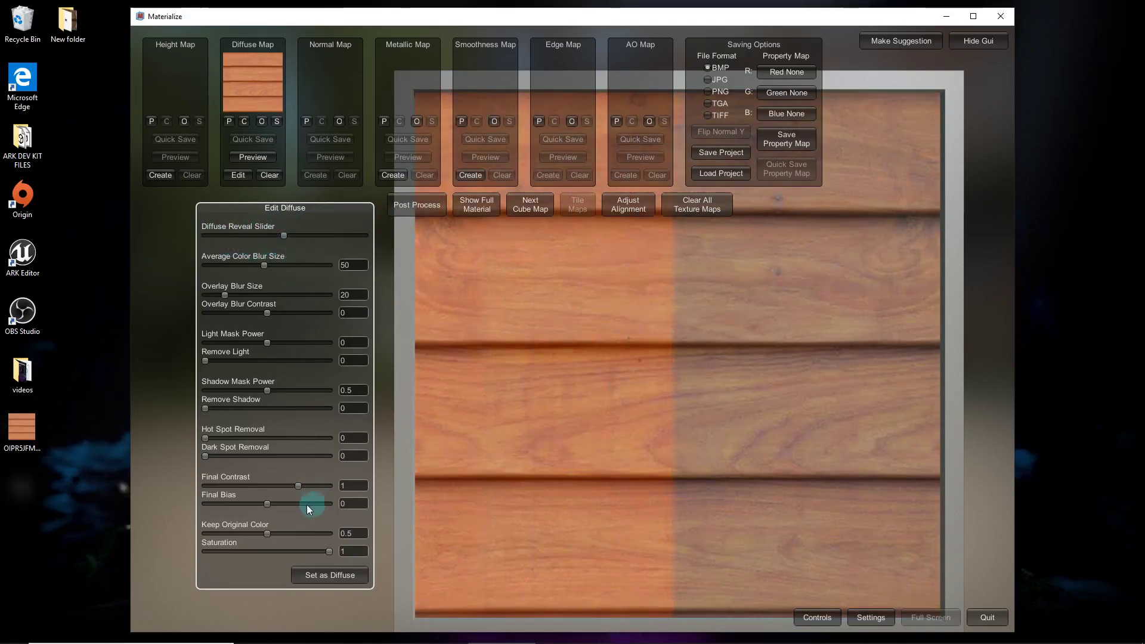
pyautogui.moveTo(267, 532); pyautogui.dragTo(331, 543)
pyautogui.moveTo(267, 507); pyautogui.dragTo(238, 503)
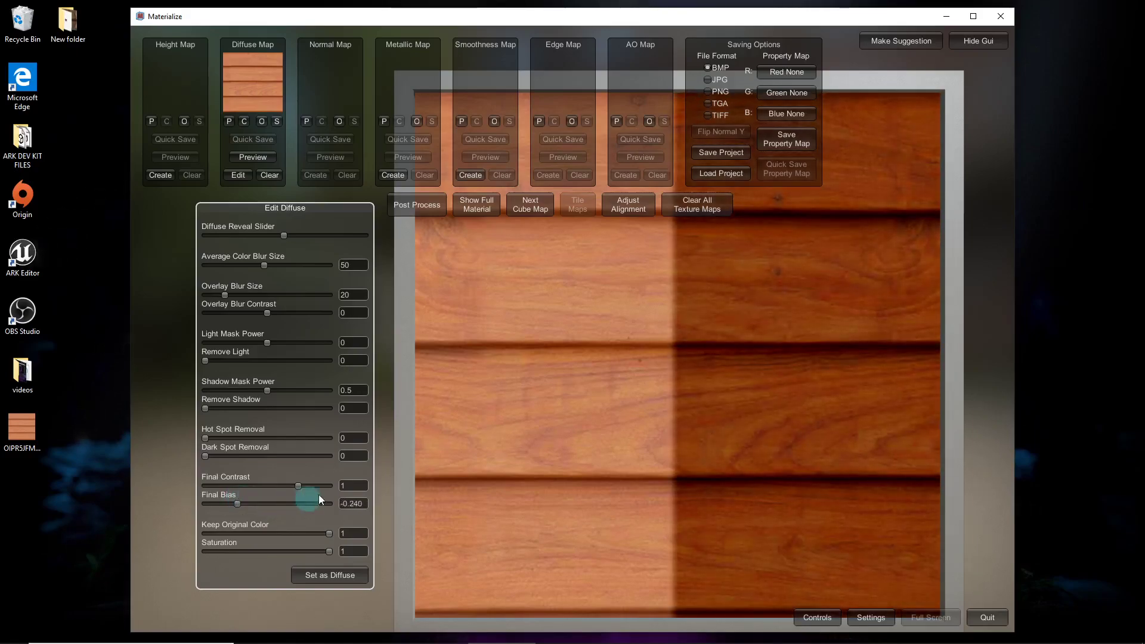
pyautogui.moveTo(285, 235); pyautogui.dragTo(162, 235)
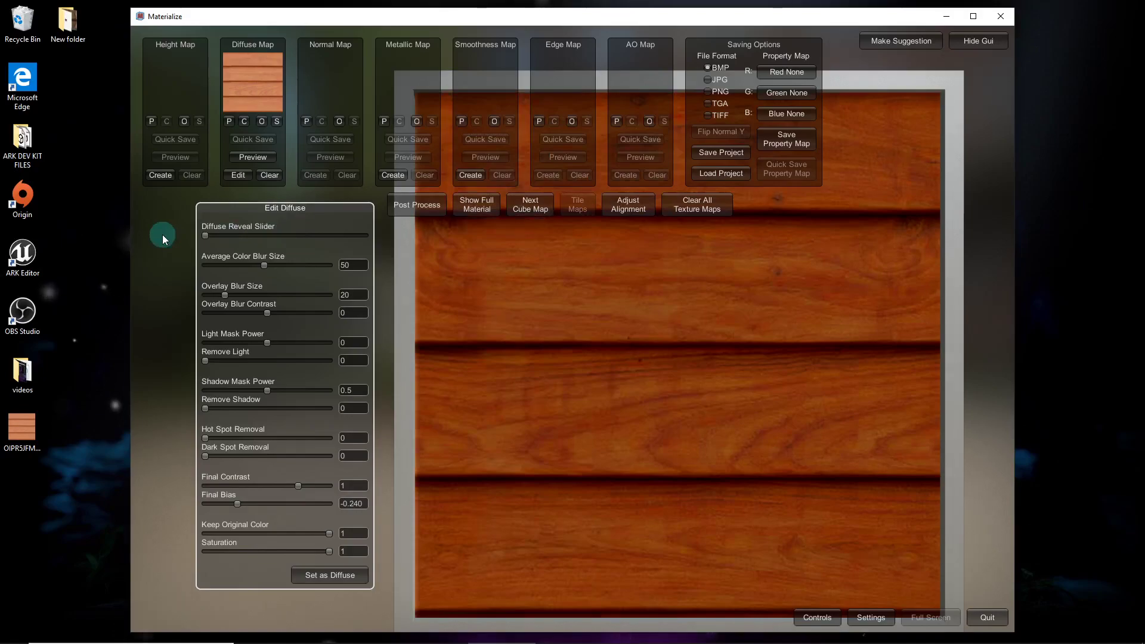
pyautogui.click(331, 575)
pyautogui.click(165, 178)
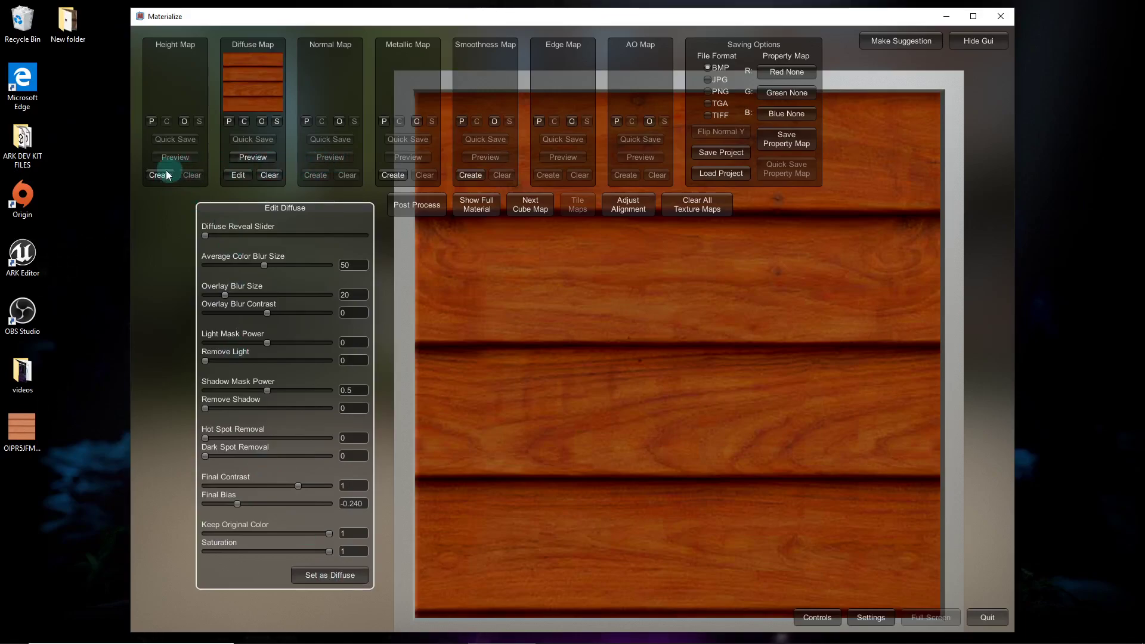
# Step: Generate a grayscale height preview of the planks from the diffuse, at final contrast 1.5
pyautogui.click(165, 179)
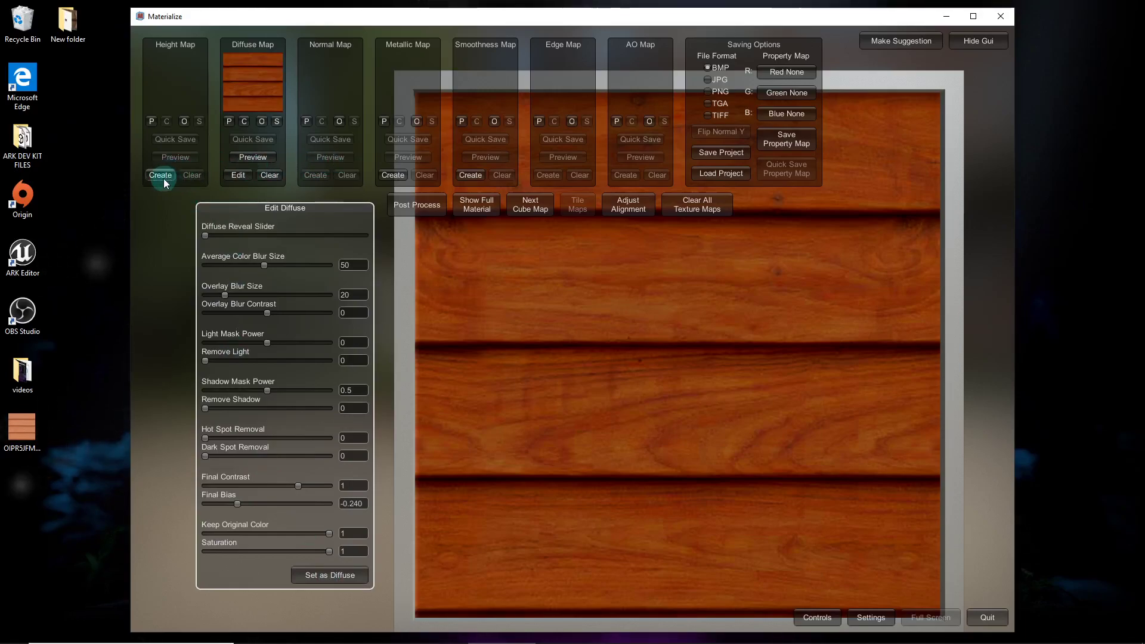
pyautogui.click(250, 252)
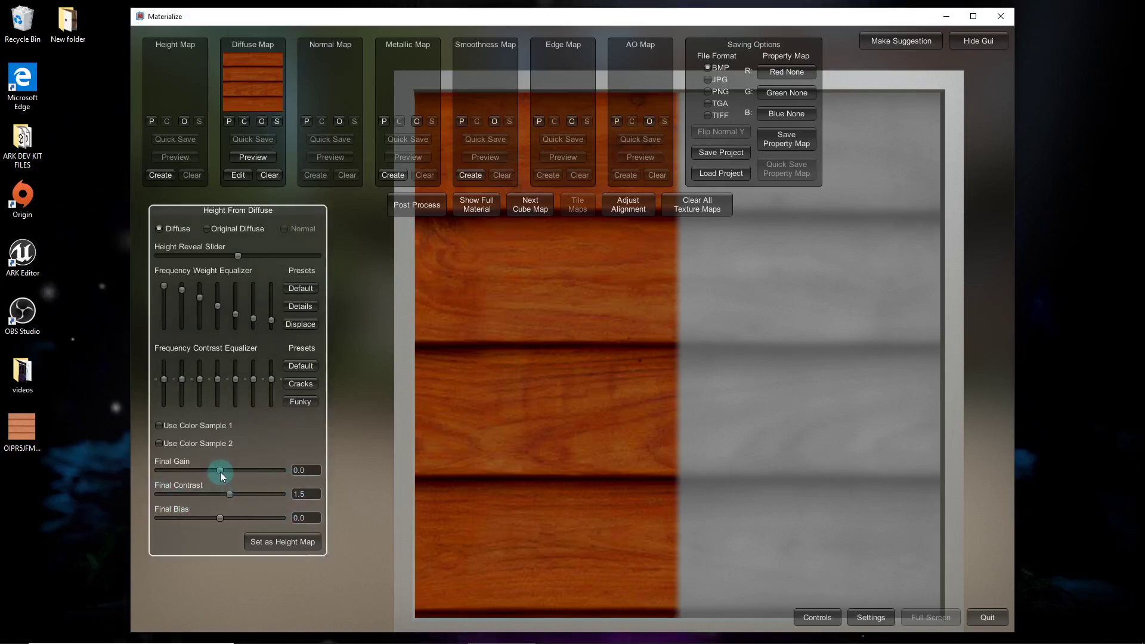
# Step: Tune the frequency weight and contrast bands and set the height Final Bias to 0.2307
pyautogui.moveTo(221, 475); pyautogui.dragTo(239, 474)
pyautogui.click(188, 272)
pyautogui.moveTo(183, 296); pyautogui.dragTo(233, 345)
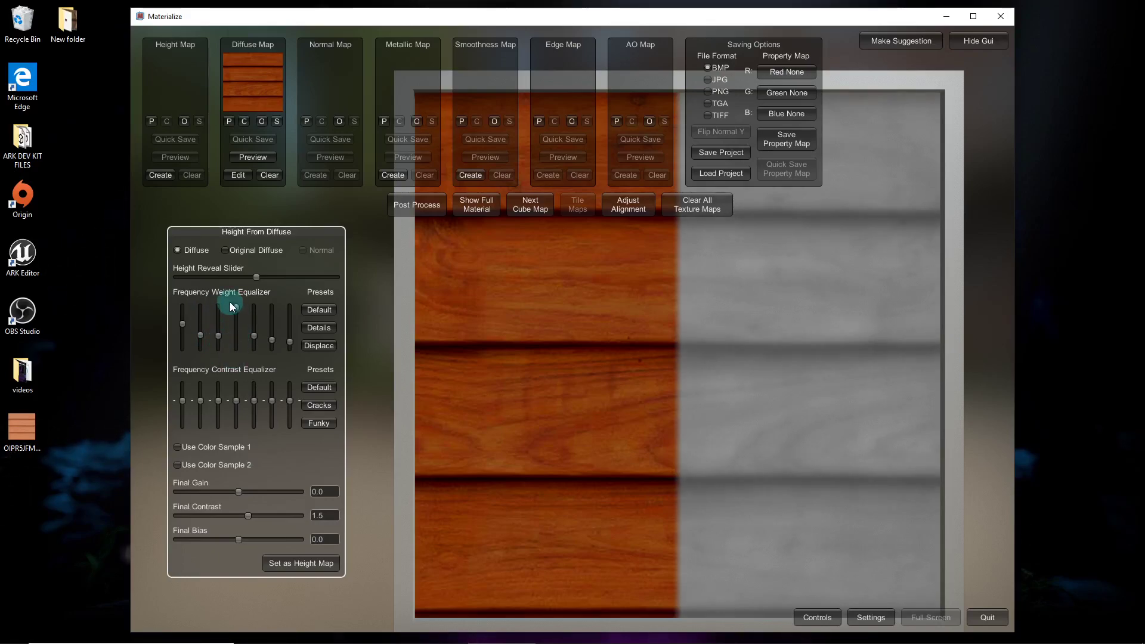
pyautogui.moveTo(256, 335); pyautogui.dragTo(257, 353)
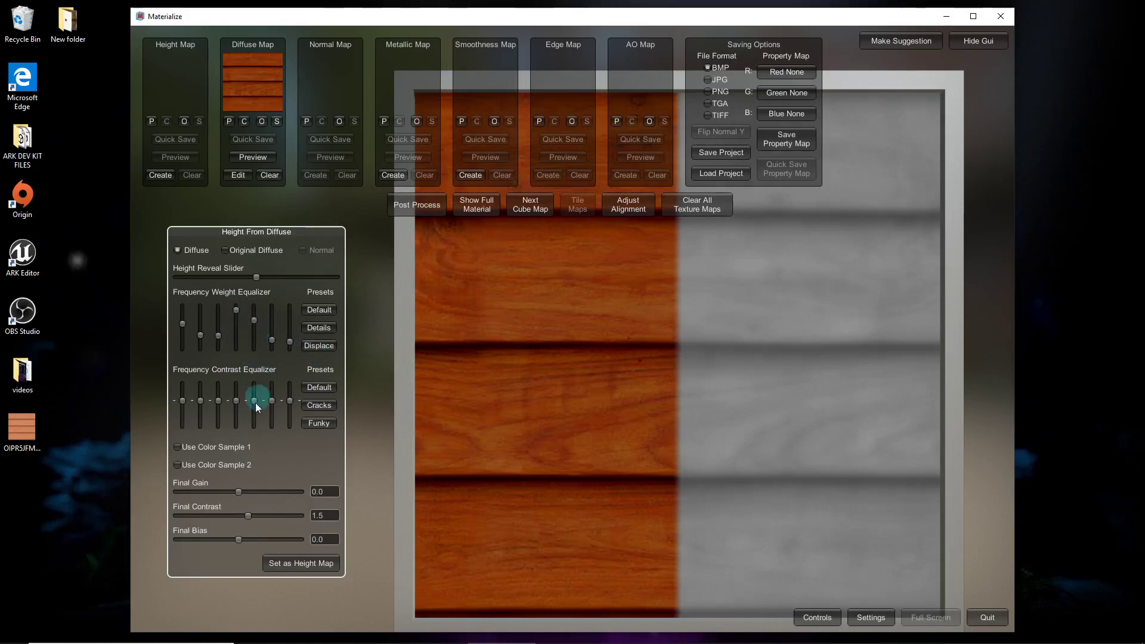
pyautogui.moveTo(184, 399); pyautogui.dragTo(185, 390)
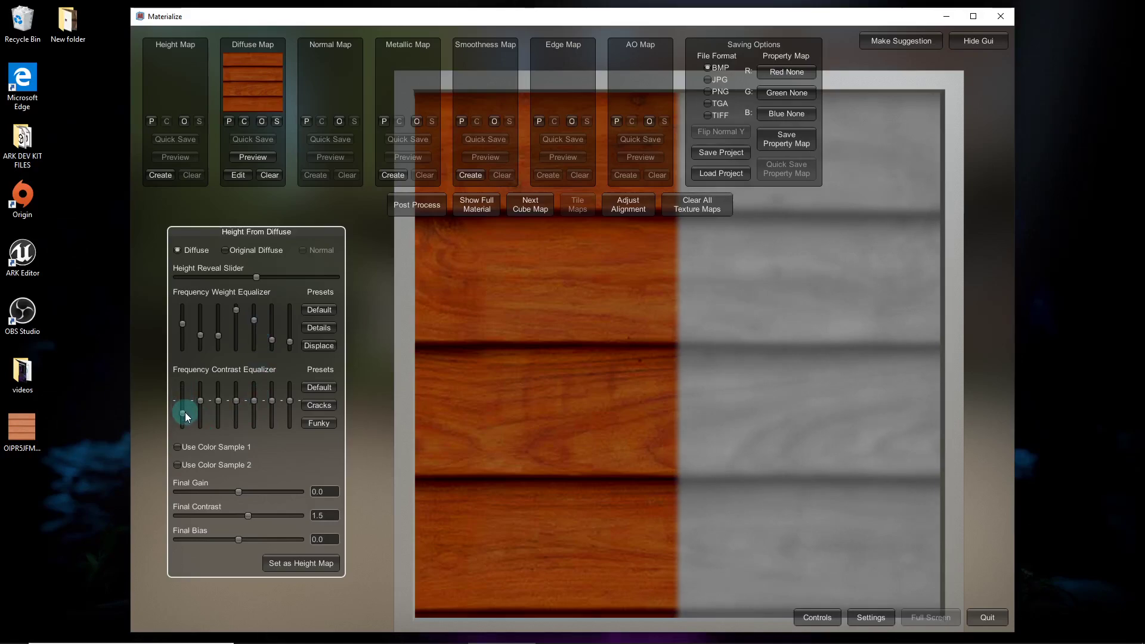
pyautogui.moveTo(186, 414); pyautogui.dragTo(185, 405)
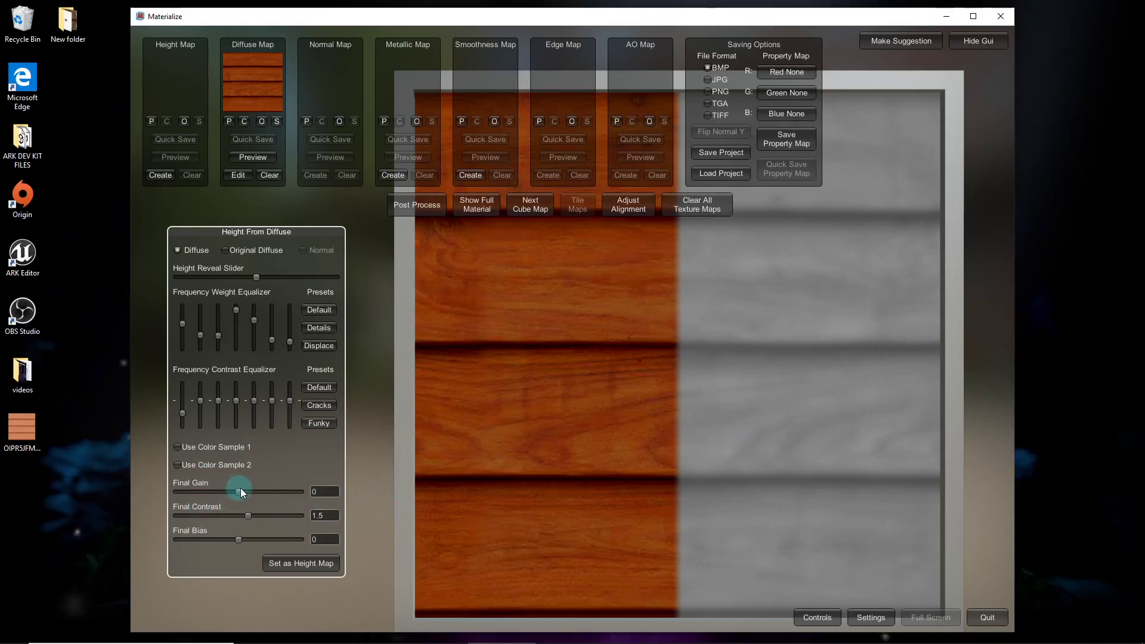
pyautogui.moveTo(238, 539)
pyautogui.mouseDown()
pyautogui.moveTo(259, 539)
pyautogui.moveTo(228, 540)
pyautogui.moveTo(252, 538)
pyautogui.mouseUp()
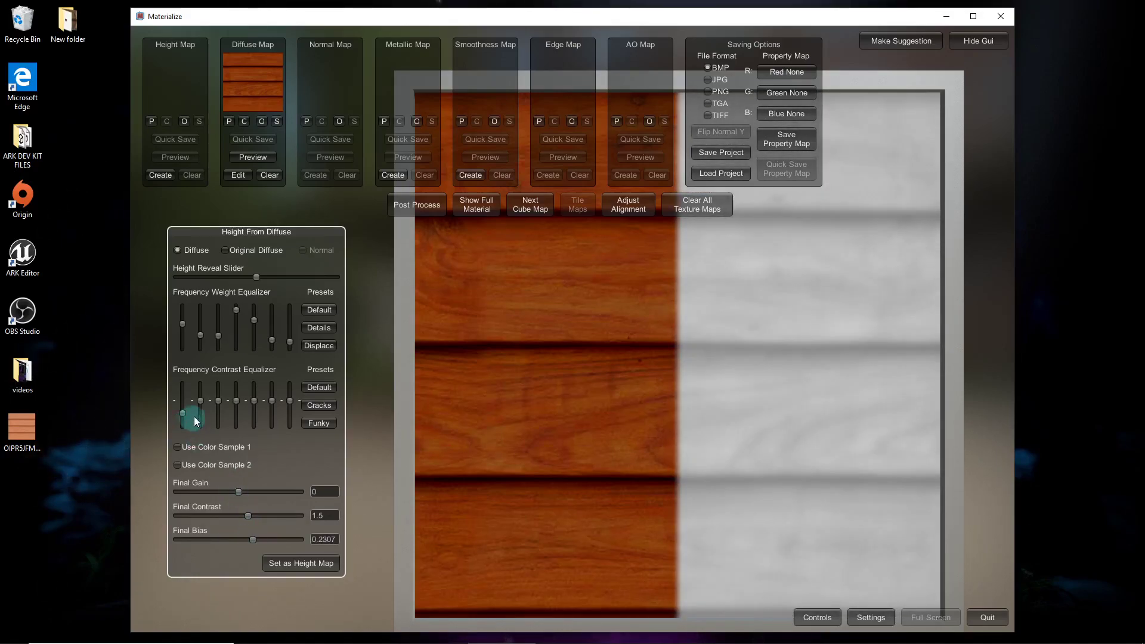
pyautogui.moveTo(202, 425); pyautogui.dragTo(244, 395)
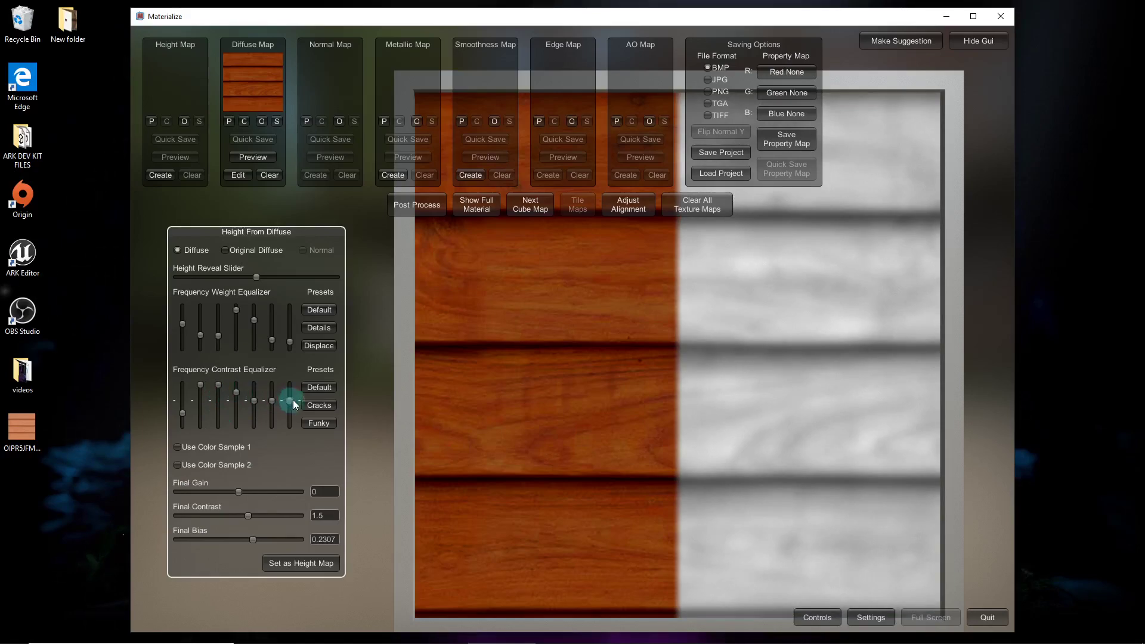
pyautogui.moveTo(258, 277); pyautogui.dragTo(169, 276)
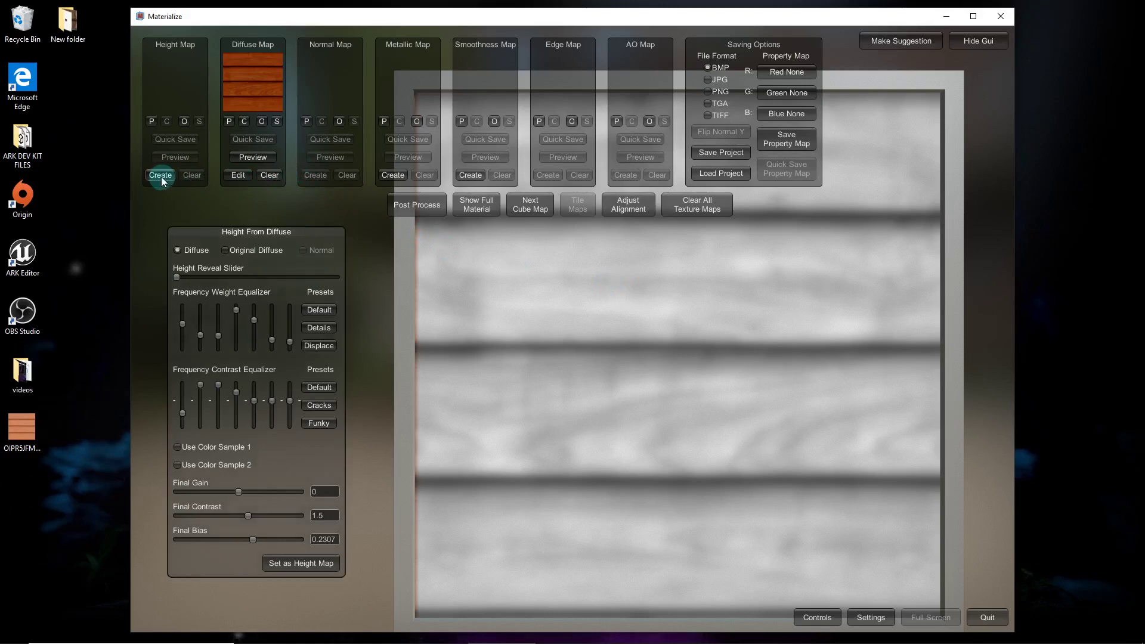
# Step: Set the height map, generate and set the normal map, then preview the full material in perspective
pyautogui.click(303, 564)
pyautogui.click(322, 180)
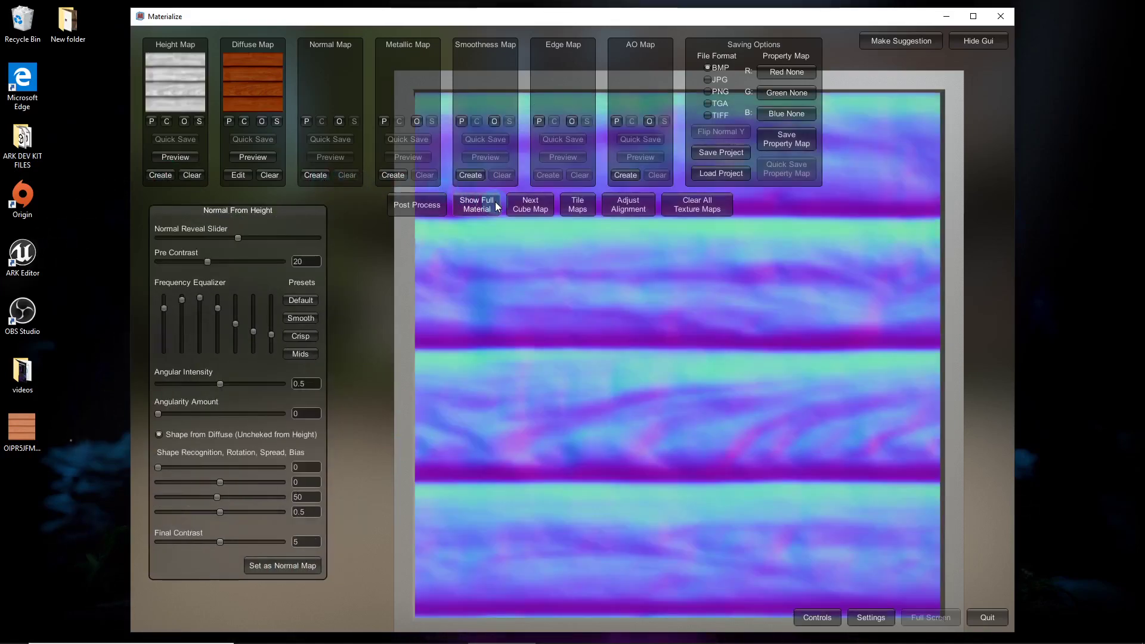
pyautogui.click(355, 225)
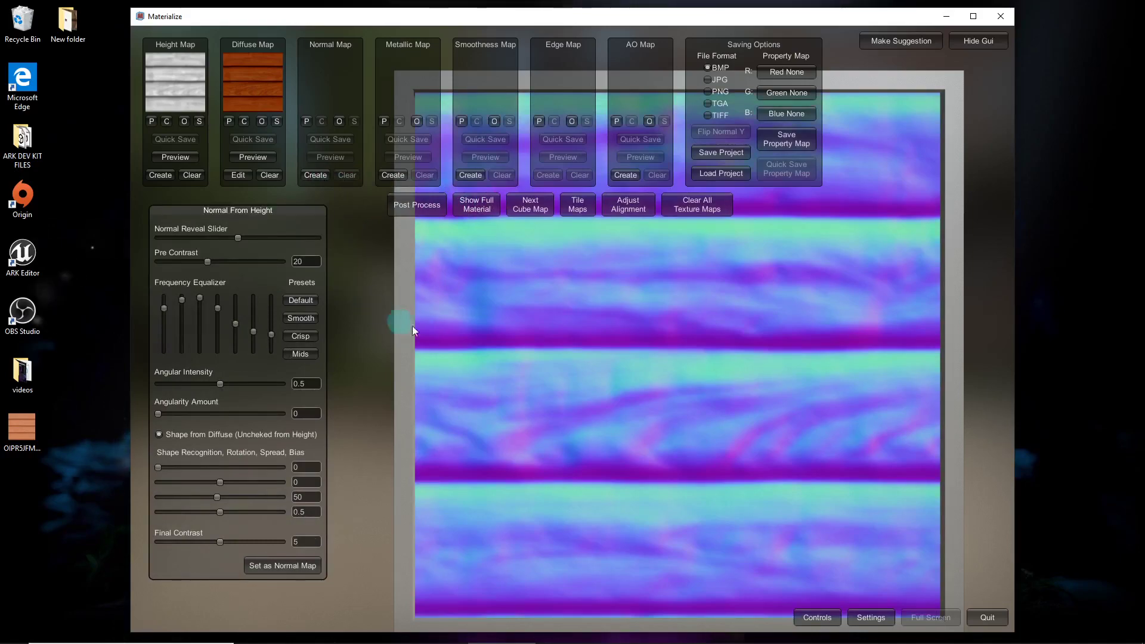
pyautogui.click(291, 566)
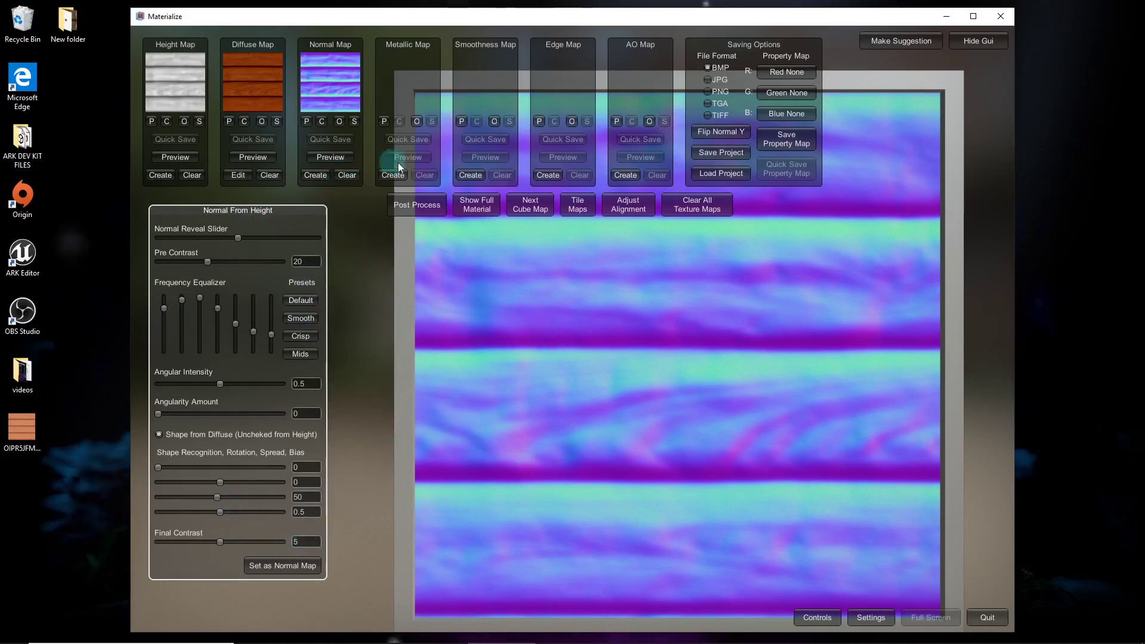
pyautogui.click(484, 205)
pyautogui.moveTo(628, 456); pyautogui.dragTo(646, 417)
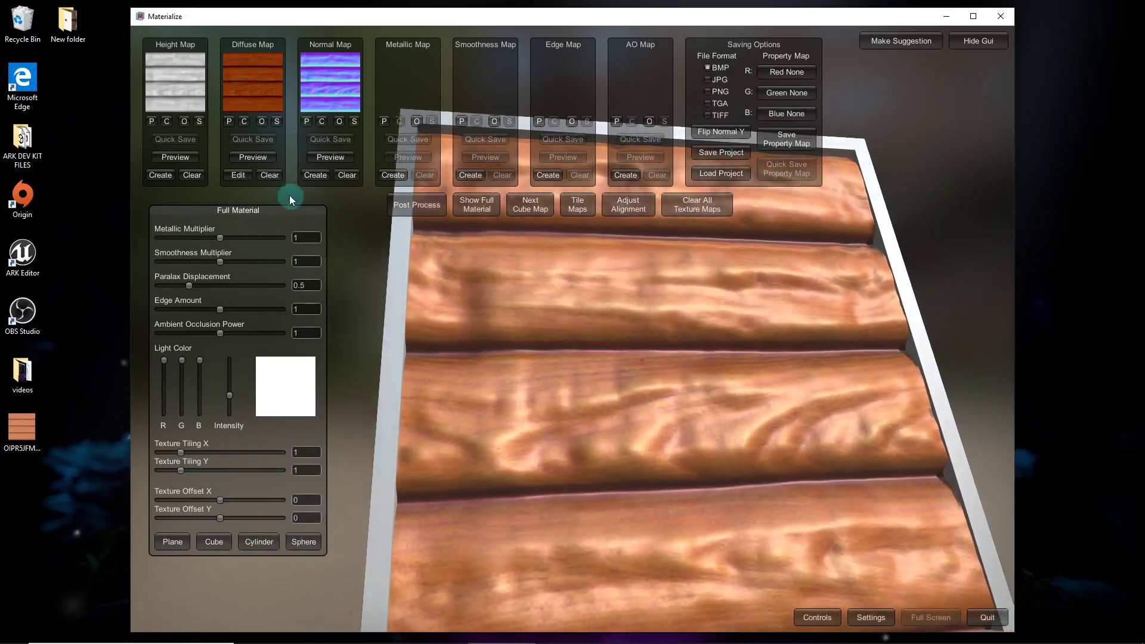
# Step: Apply the Crisp frequency preset to the normal map and compare it in the full material view
pyautogui.click(327, 176)
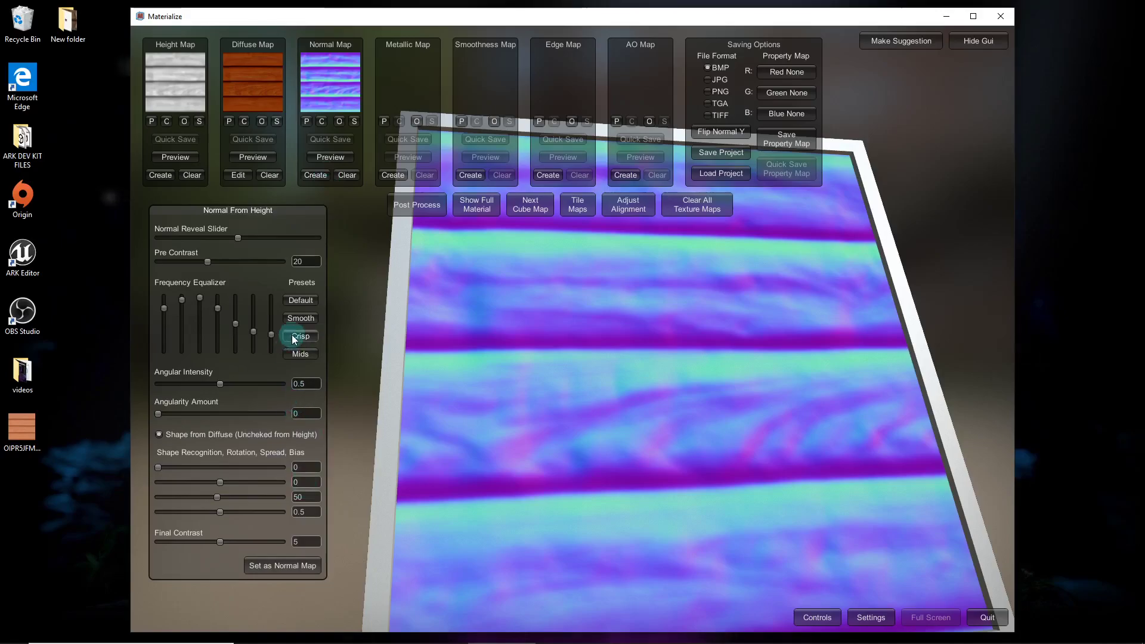
pyautogui.click(295, 336)
pyautogui.click(480, 208)
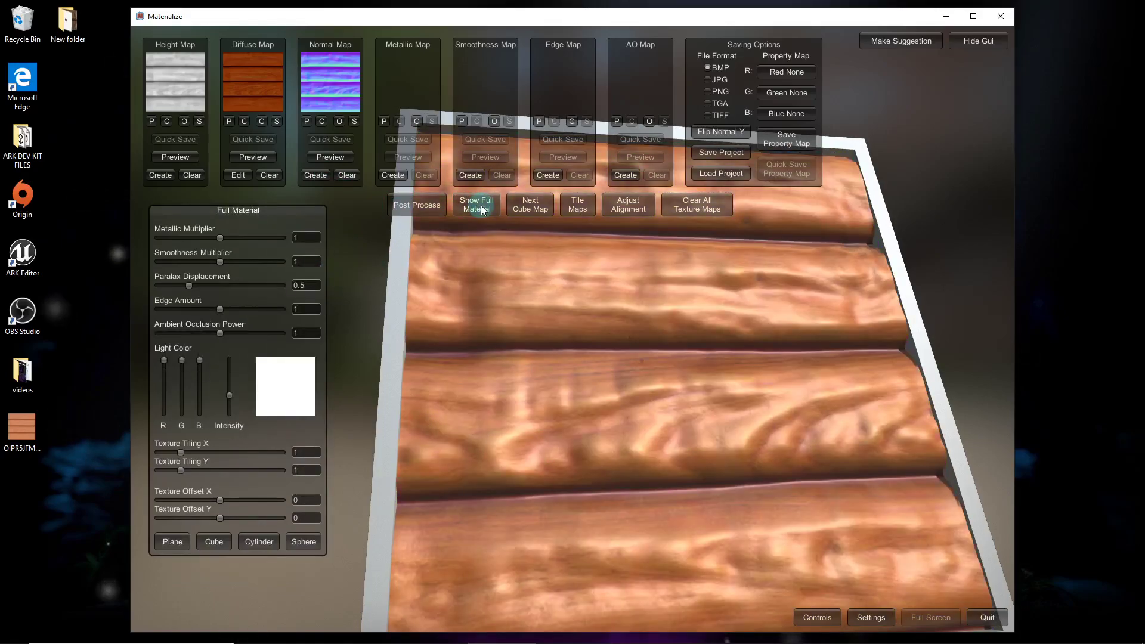
pyautogui.click(321, 177)
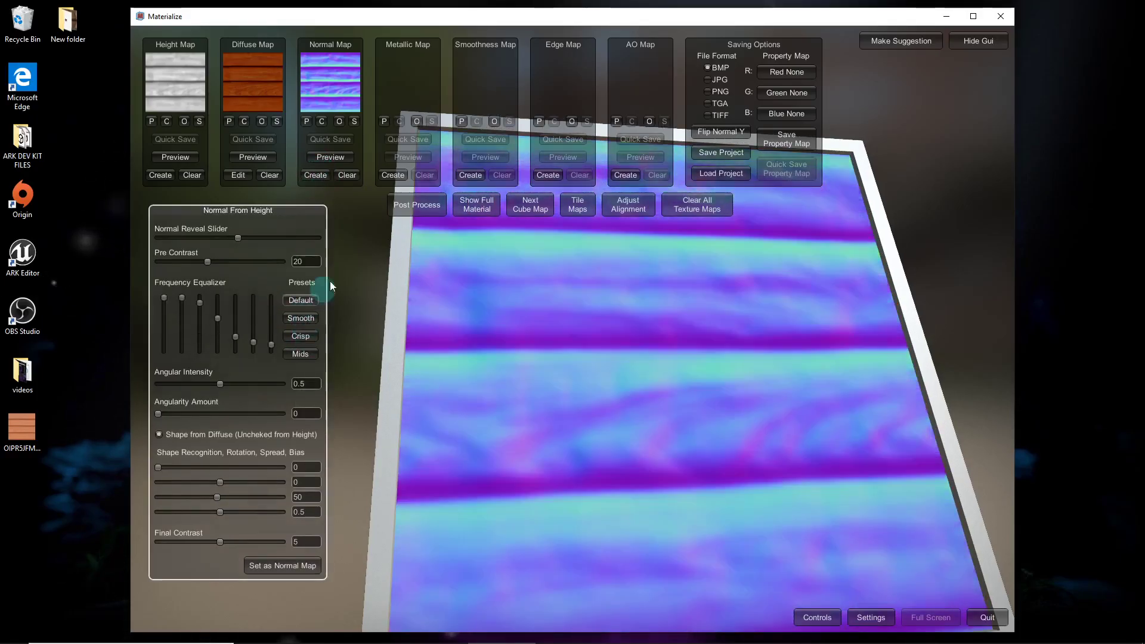
pyautogui.click(475, 208)
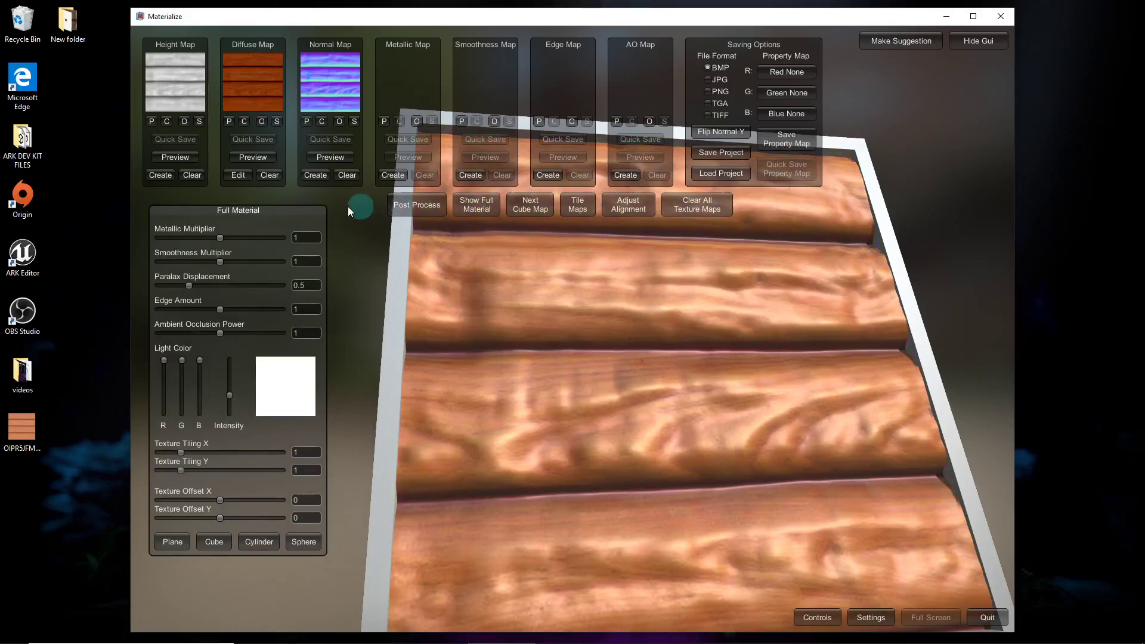
# Step: Switch the normals to the Mids preset and settle parallax displacement at 0.5
pyautogui.click(304, 176)
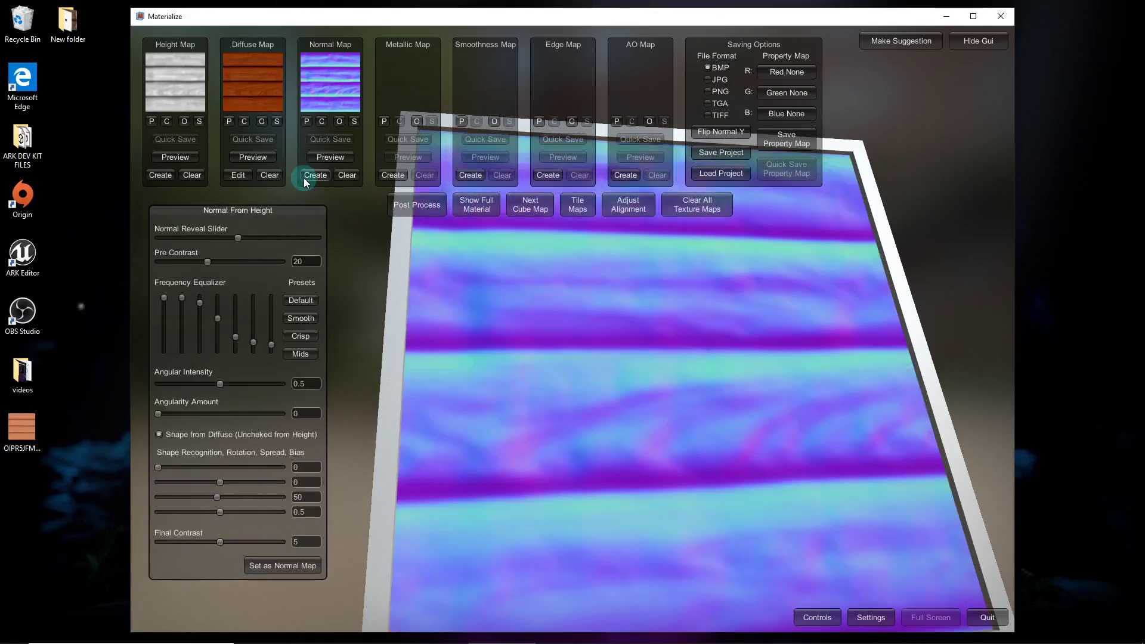
pyautogui.click(301, 354)
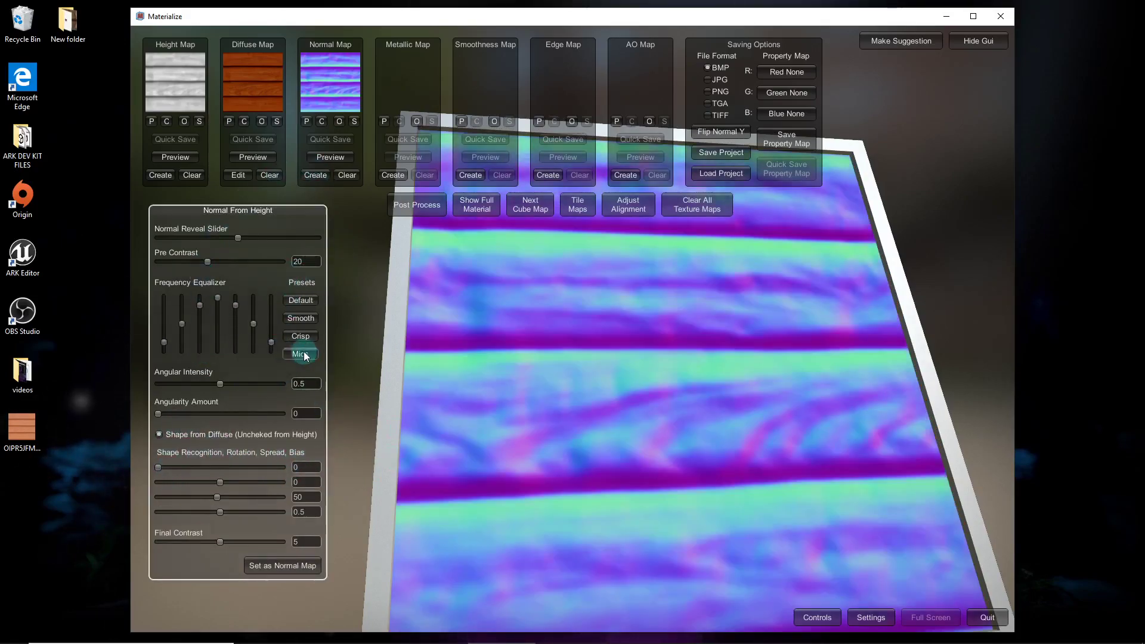
pyautogui.click(476, 208)
pyautogui.moveTo(642, 382); pyautogui.dragTo(488, 252, button='right')
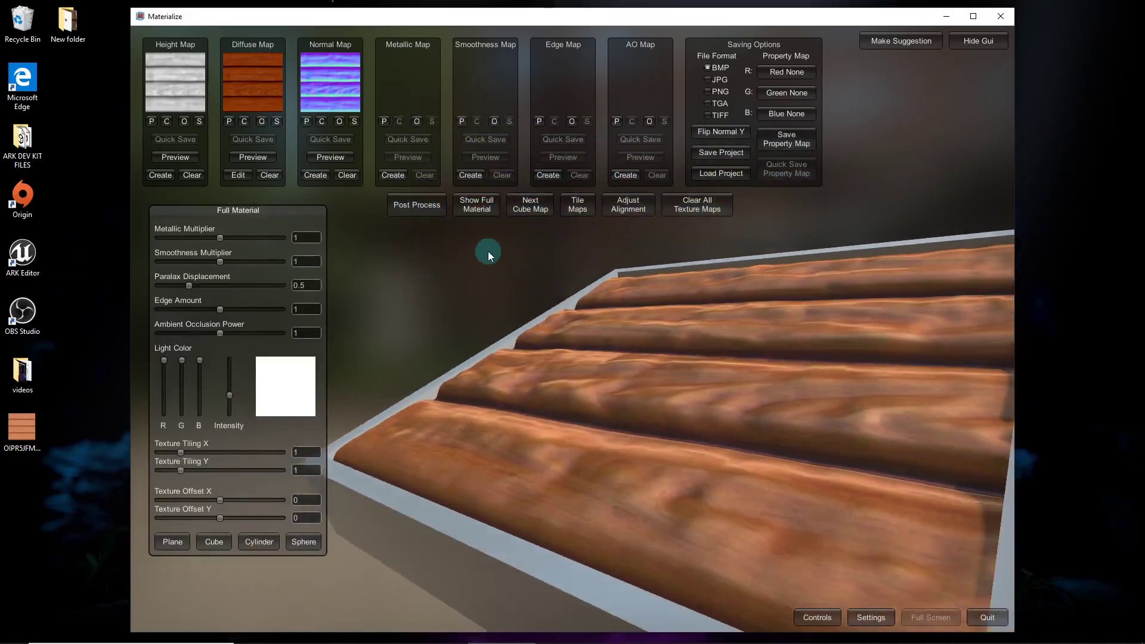
pyautogui.moveTo(195, 284); pyautogui.dragTo(178, 268)
pyautogui.moveTo(486, 379); pyautogui.dragTo(610, 456)
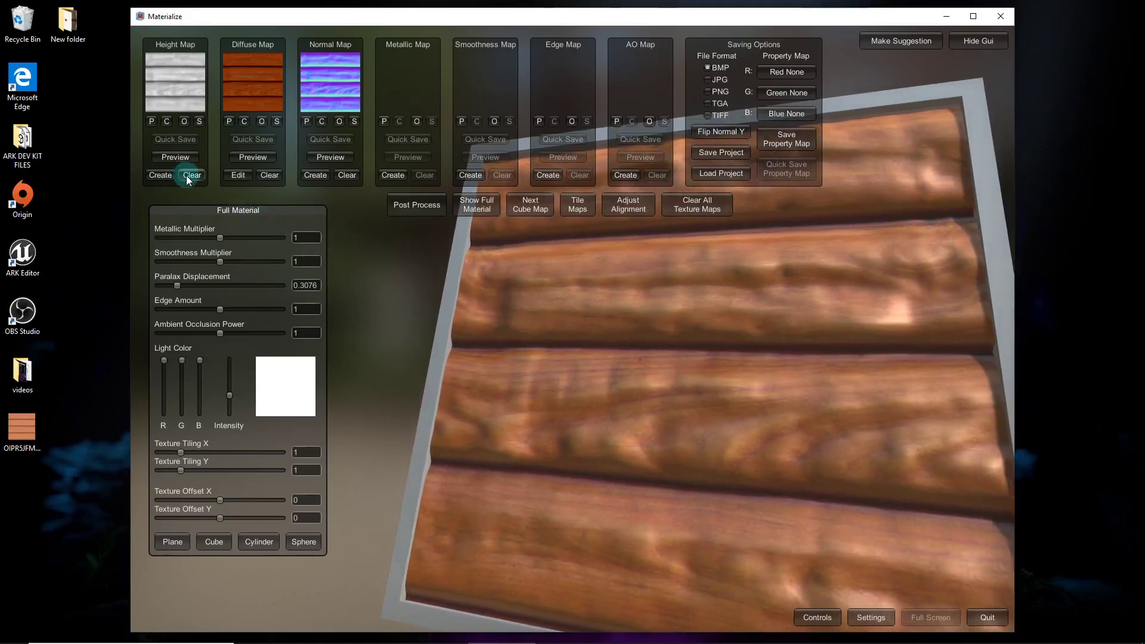
pyautogui.click(463, 178)
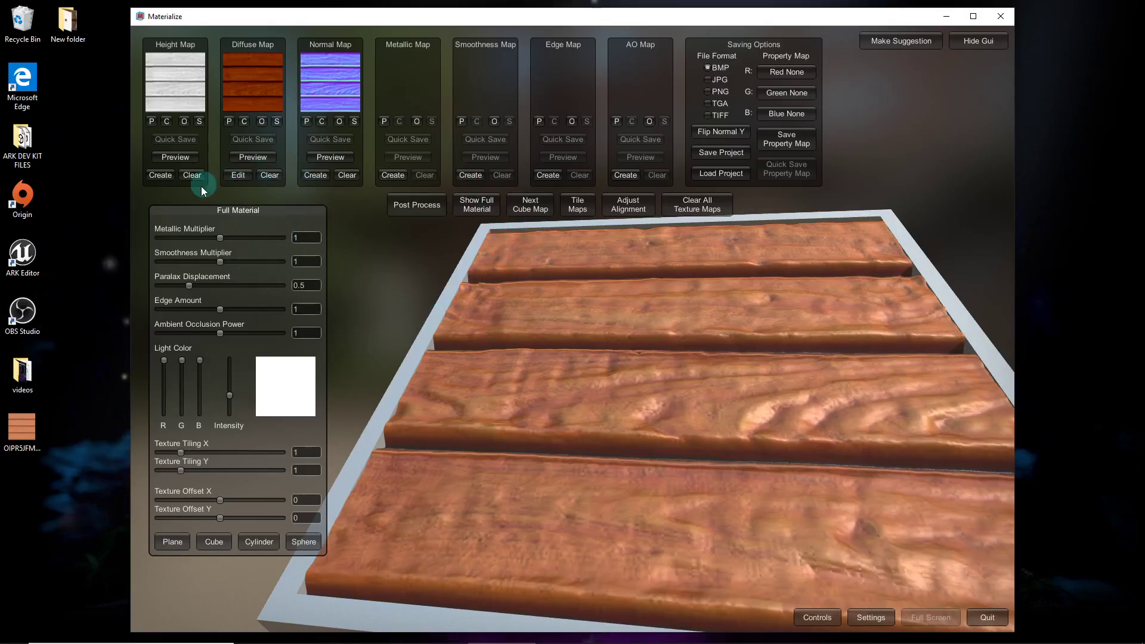
# Step: Reopen Height From Diffuse on the original diffuse and raise its Final Bias
pyautogui.click(161, 175)
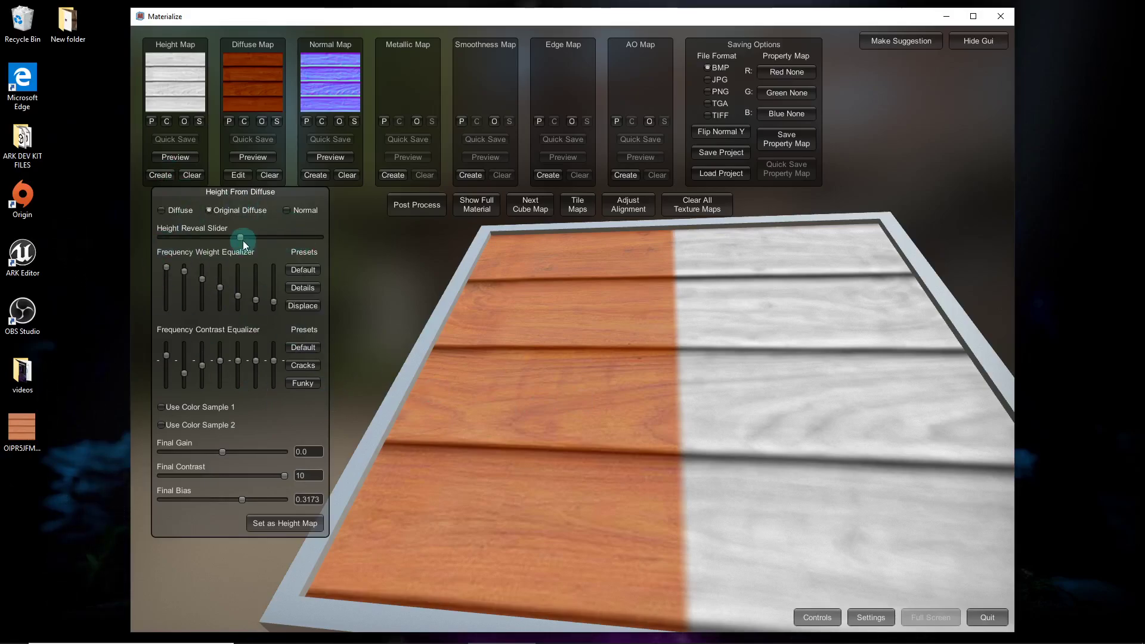
pyautogui.moveTo(638, 442); pyautogui.dragTo(729, 563)
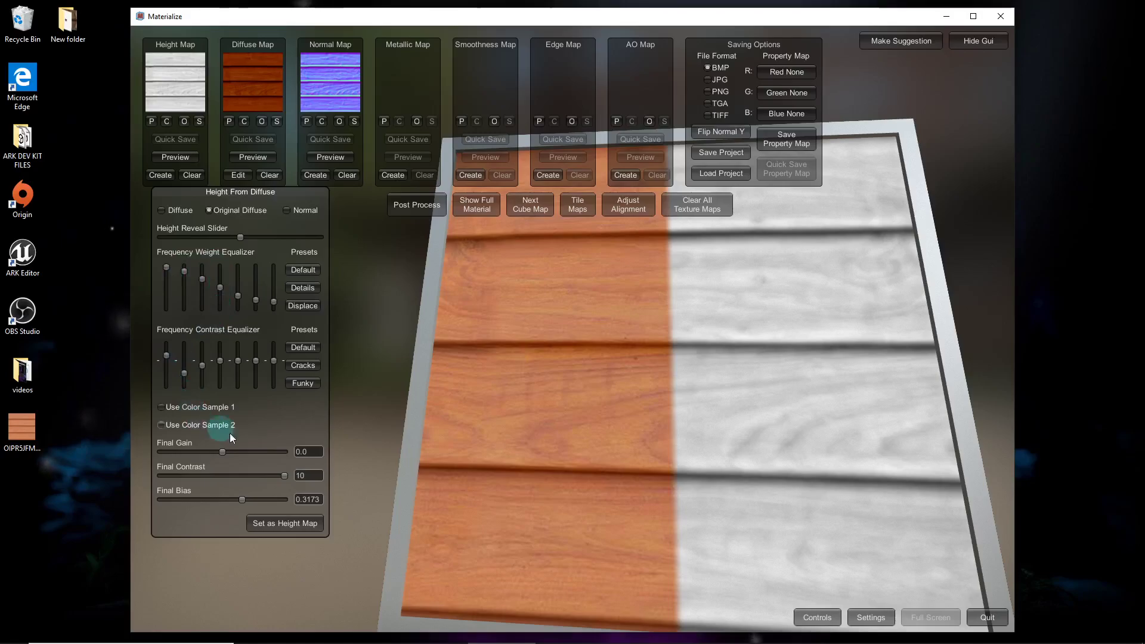
pyautogui.moveTo(281, 480); pyautogui.dragTo(321, 482)
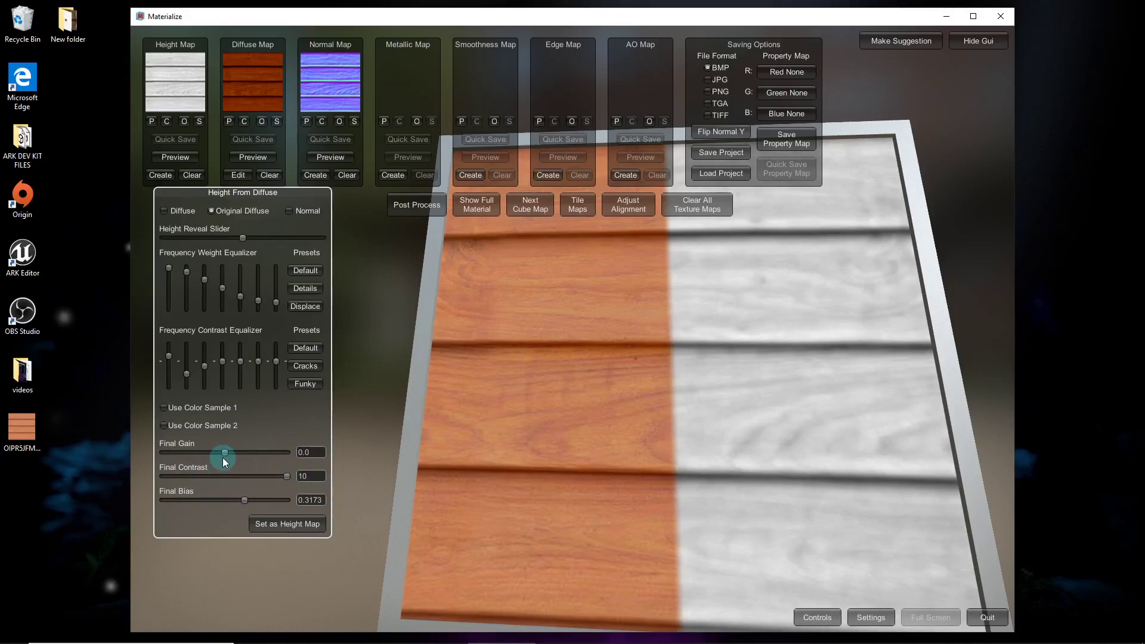
pyautogui.moveTo(243, 500); pyautogui.dragTo(244, 500)
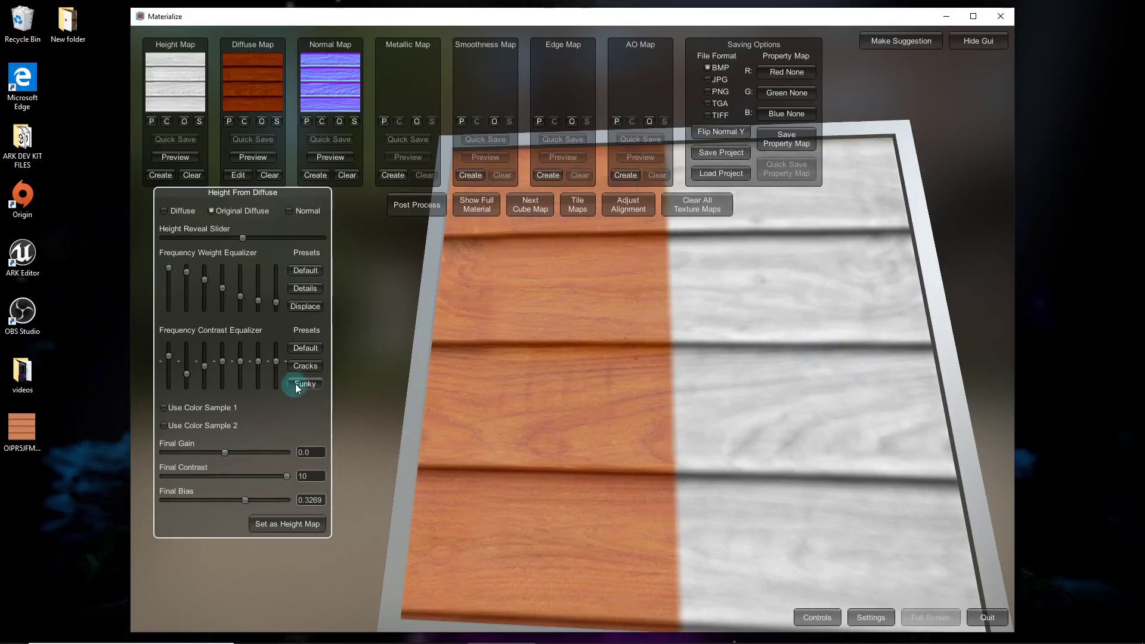
# Step: Try the Cracks and Default contrast presets, ending at Final Contrast 10 and Final Bias 0.4038
pyautogui.click(304, 367)
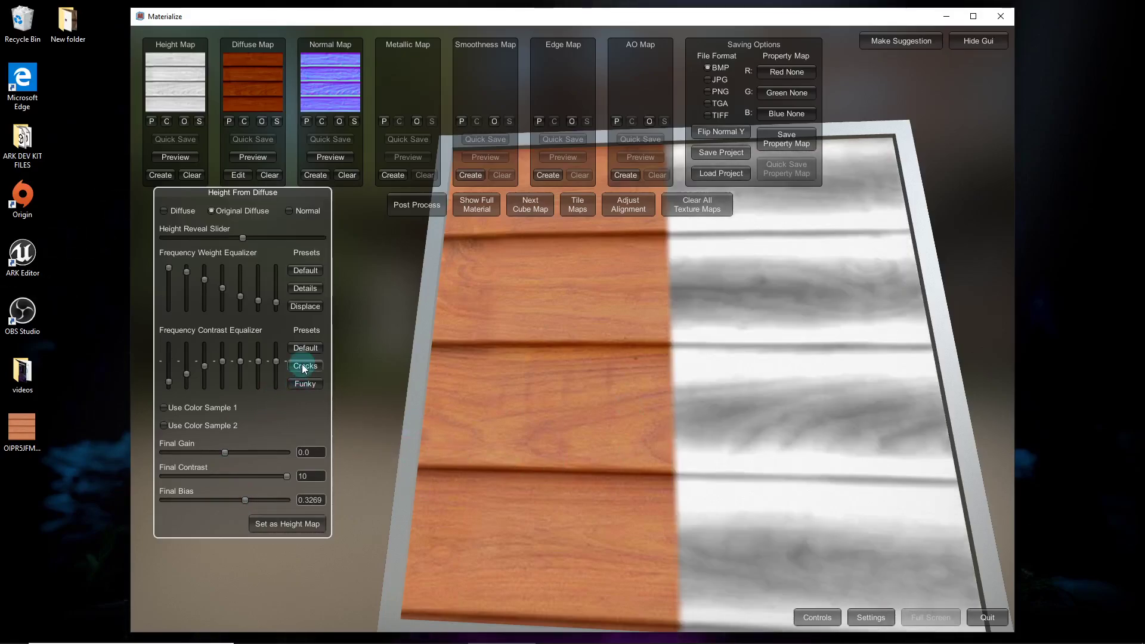
pyautogui.click(305, 366)
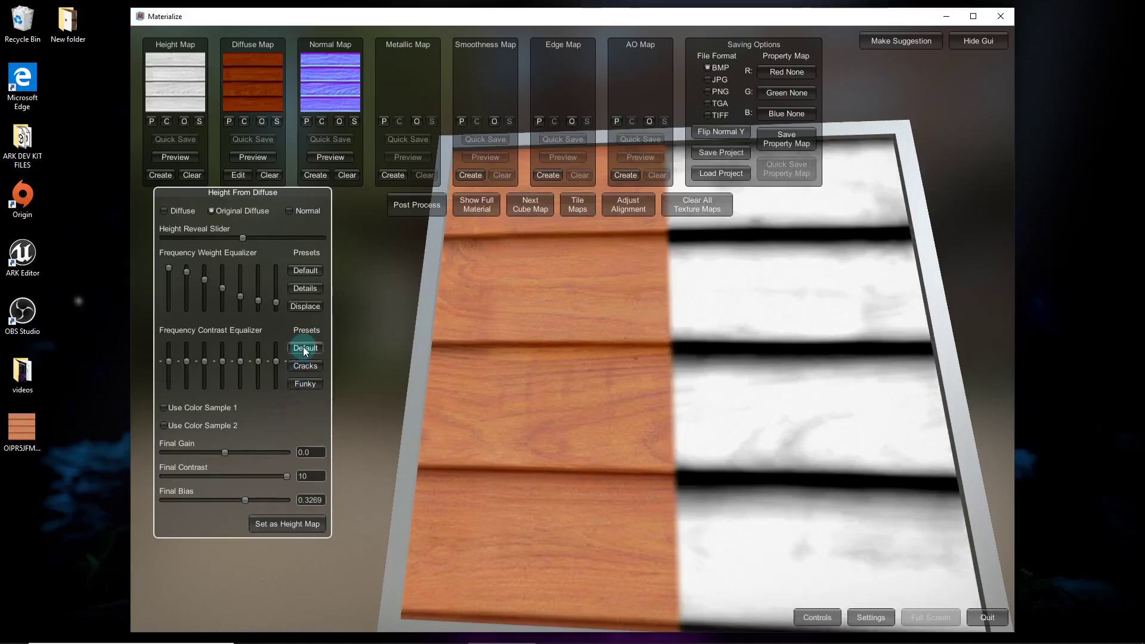
pyautogui.click(308, 367)
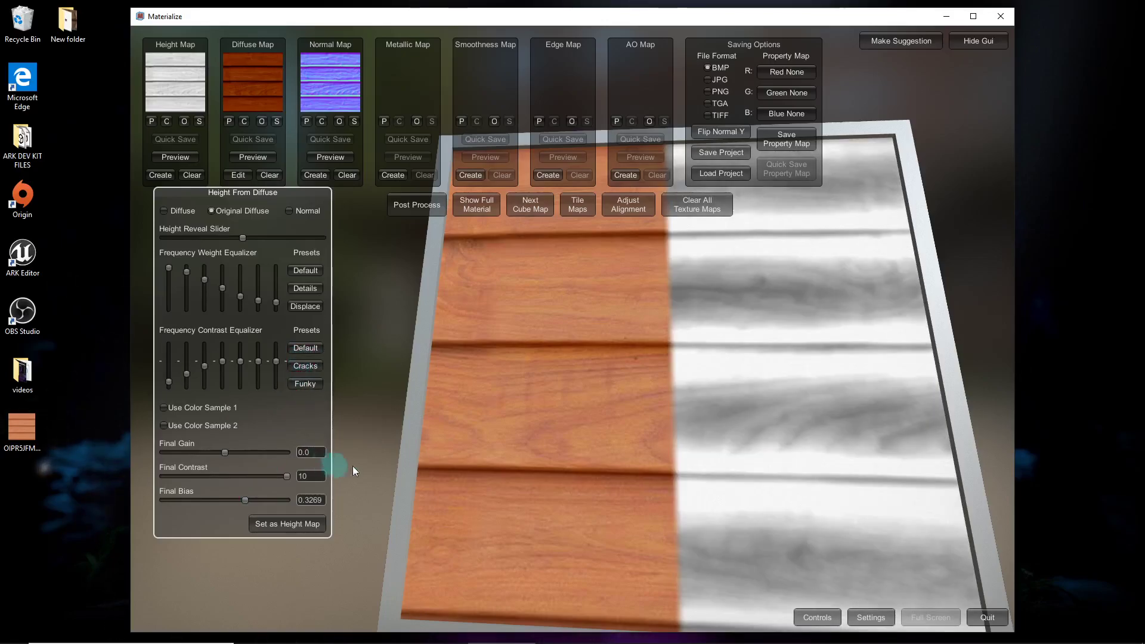
pyautogui.moveTo(245, 500); pyautogui.dragTo(249, 499)
pyautogui.moveTo(168, 381); pyautogui.dragTo(169, 353)
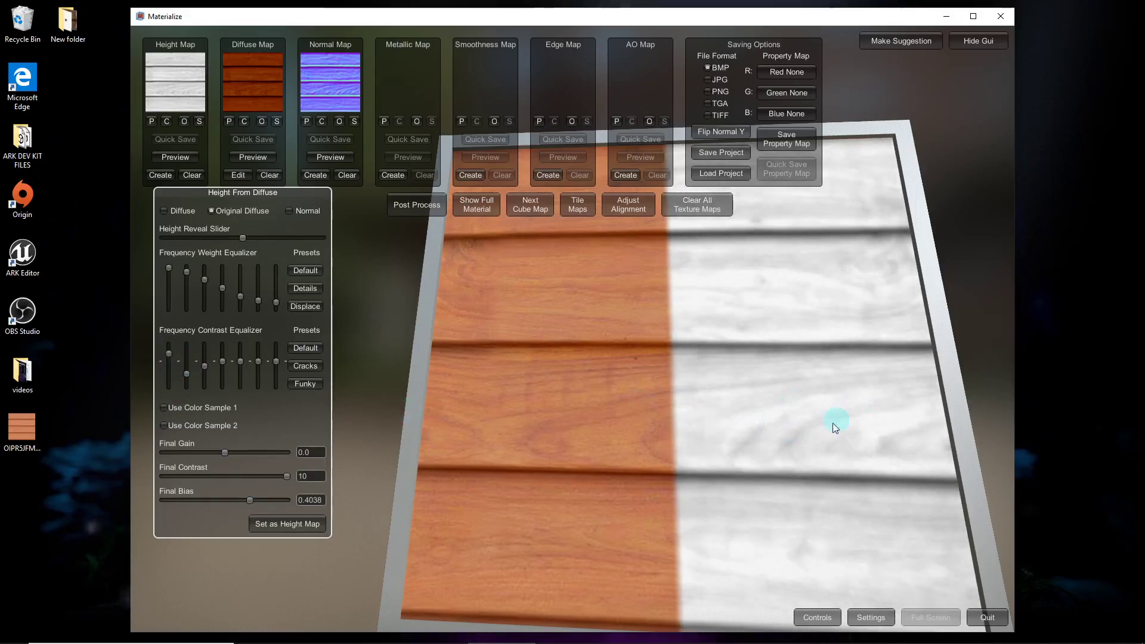
pyautogui.moveTo(185, 372); pyautogui.dragTo(186, 374)
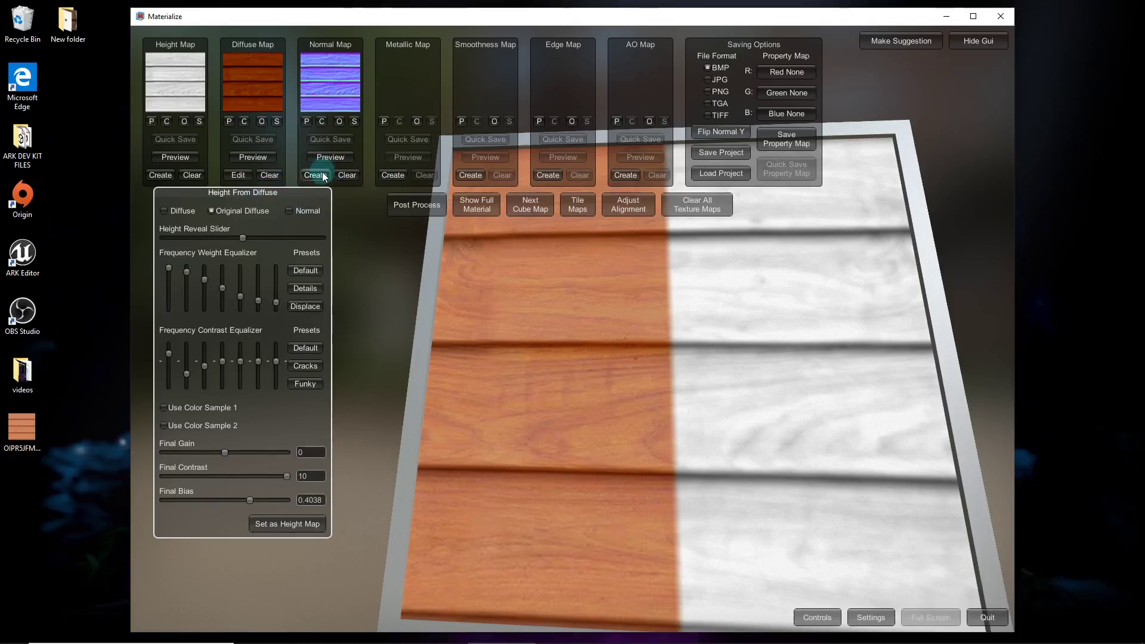
# Step: Compare the normal settings with the full material, rotating the planks to inspect their relief
pyautogui.click(476, 206)
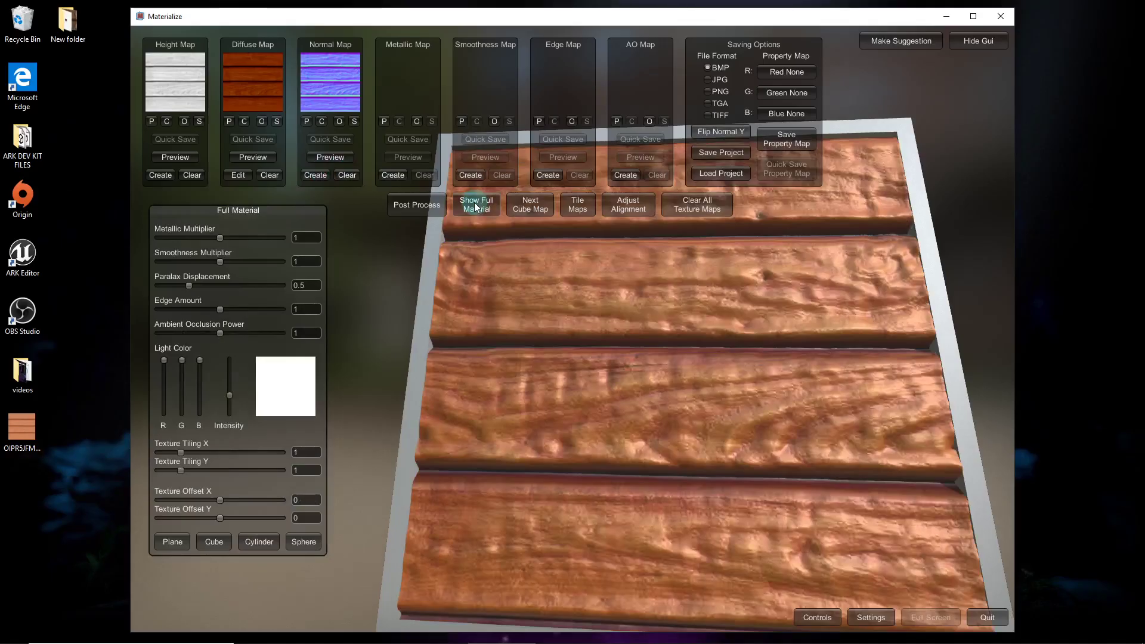
pyautogui.click(310, 174)
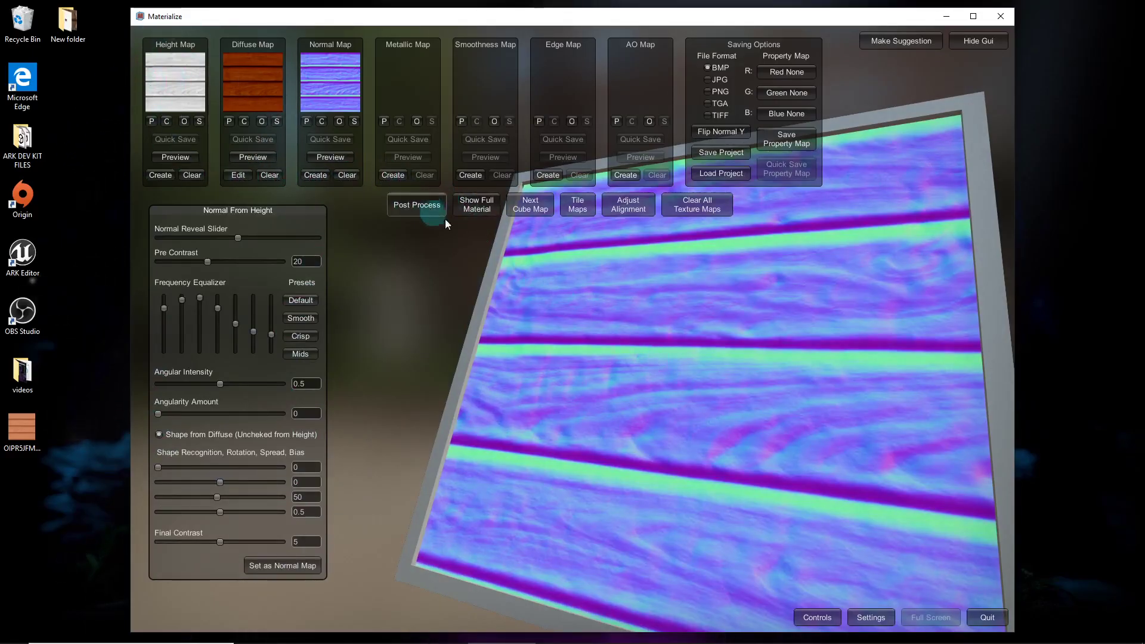
pyautogui.click(484, 215)
pyautogui.moveTo(484, 214); pyautogui.dragTo(629, 256)
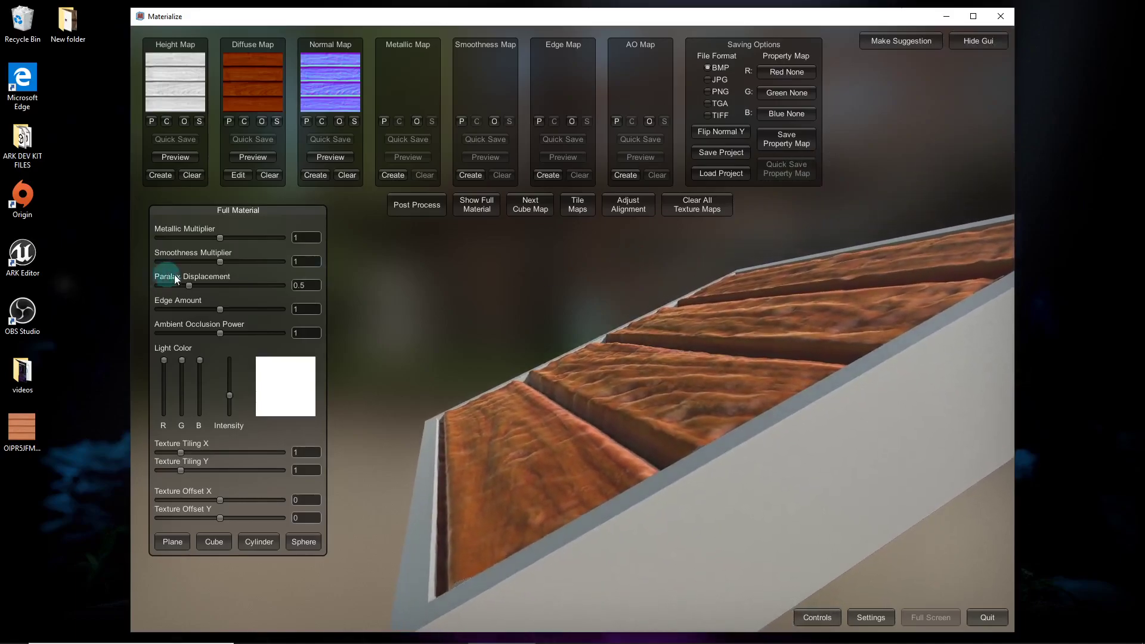
# Step: Try several parallax displacement amounts, settle on 0.2115, and turn the planks face-on
pyautogui.moveTo(192, 285); pyautogui.dragTo(135, 287)
pyautogui.moveTo(708, 442); pyautogui.dragTo(854, 355)
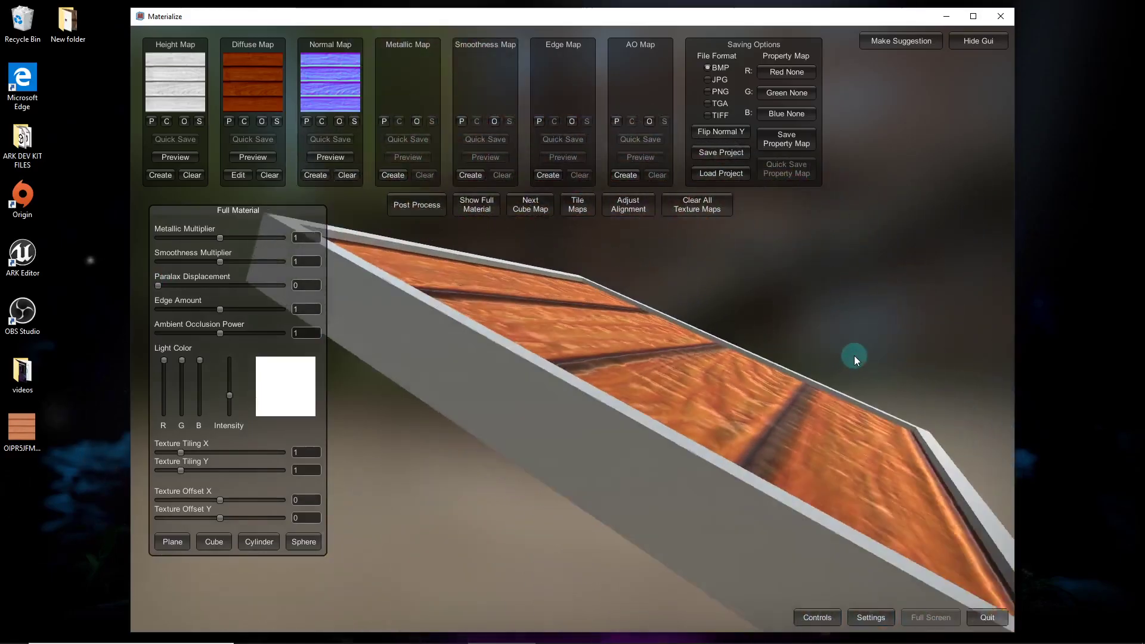
pyautogui.moveTo(159, 285); pyautogui.dragTo(169, 285)
pyautogui.moveTo(579, 385); pyautogui.dragTo(645, 484)
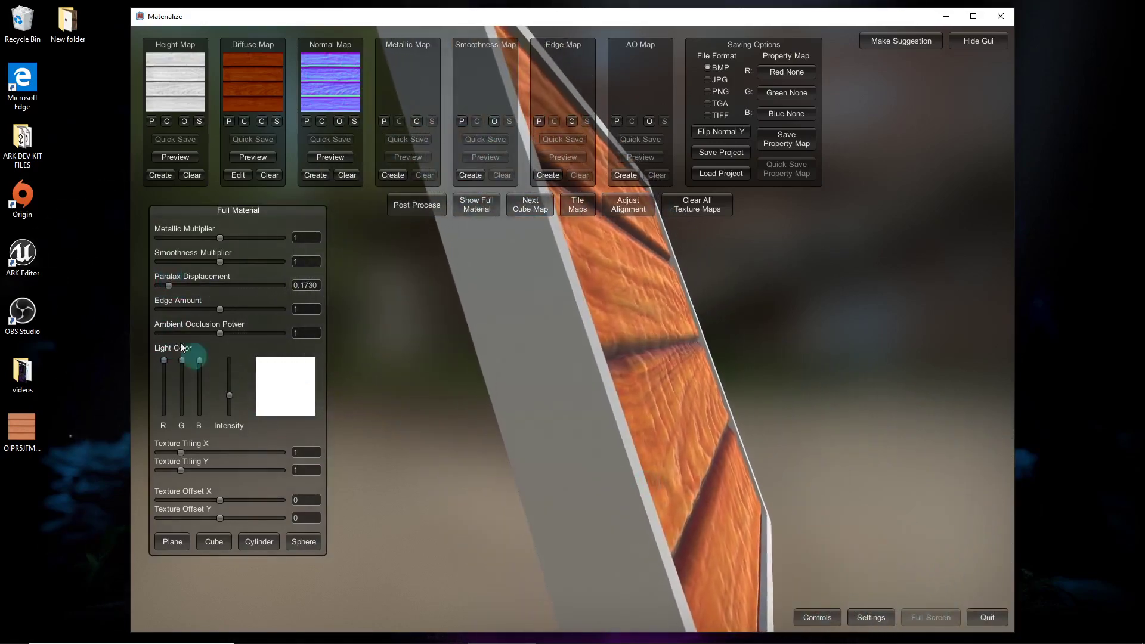
pyautogui.moveTo(173, 286)
pyautogui.mouseDown()
pyautogui.moveTo(397, 265)
pyautogui.moveTo(101, 288)
pyautogui.moveTo(172, 287)
pyautogui.mouseUp()
pyautogui.click(614, 368)
pyautogui.moveTo(613, 367); pyautogui.dragTo(709, 185)
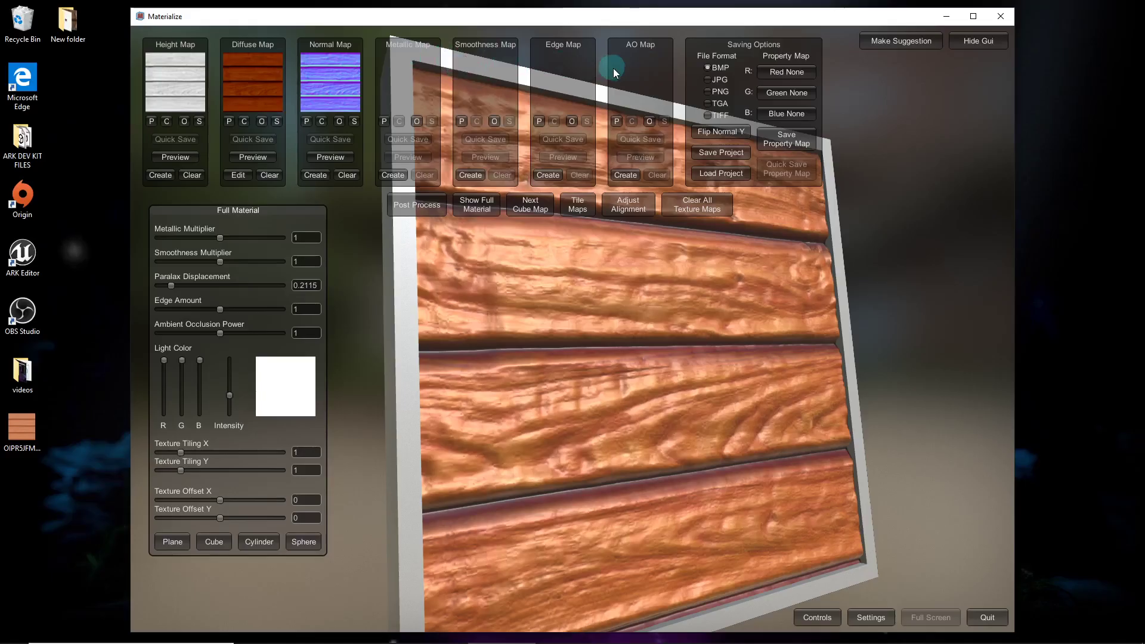
# Step: In Save Project, create a Desktop folder named 'materalize' and enter 'wood' as the filename
pyautogui.click(721, 153)
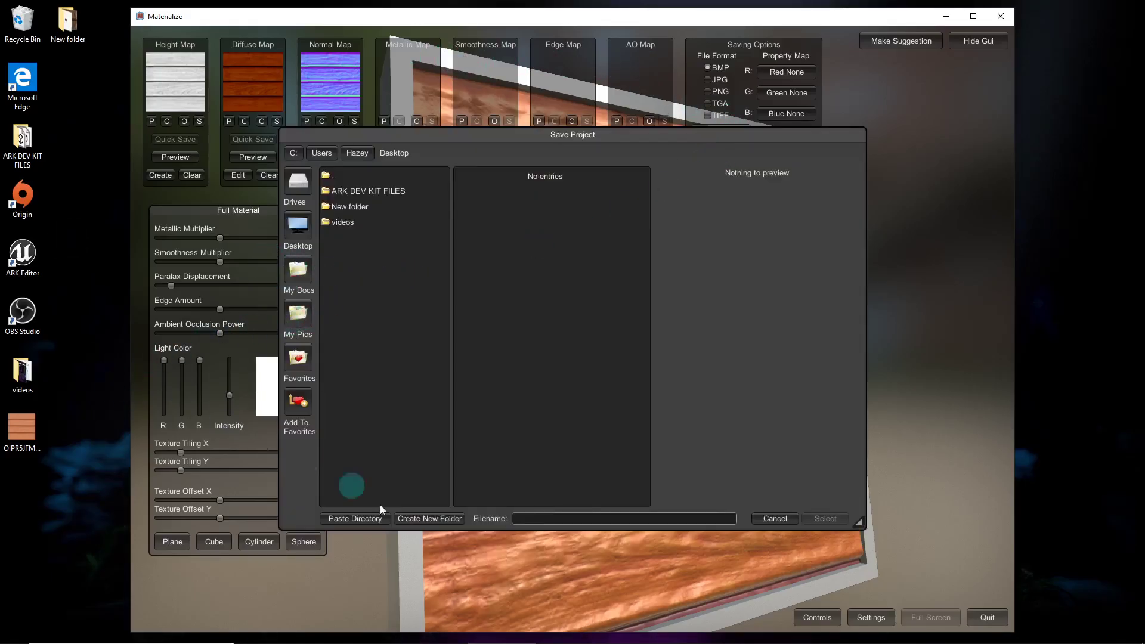
pyautogui.click(430, 519)
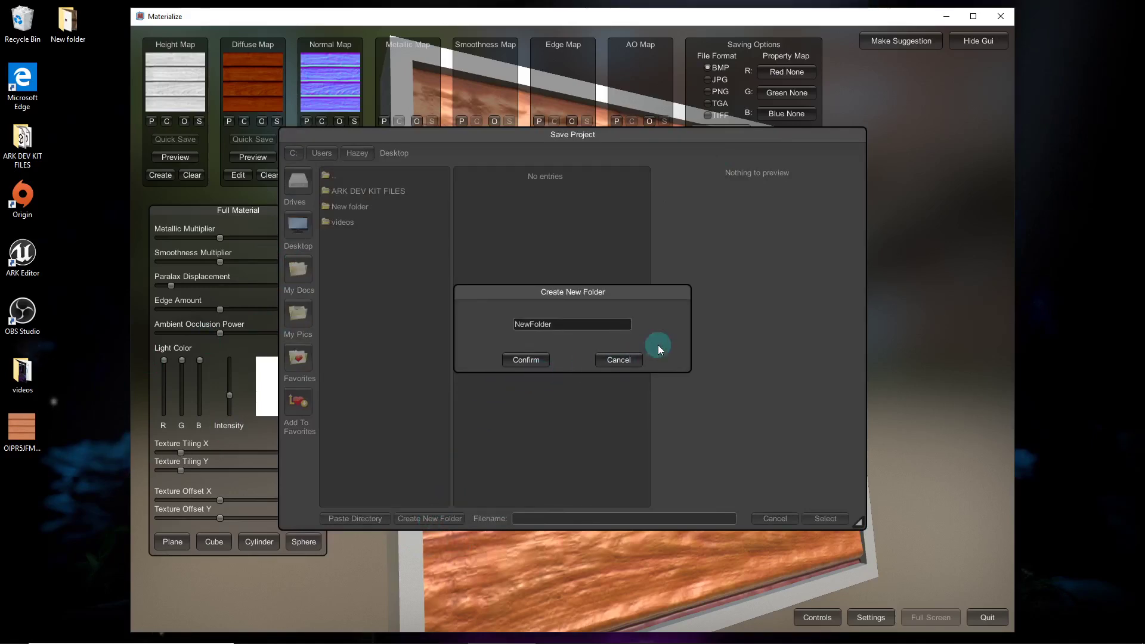
pyautogui.click(618, 360)
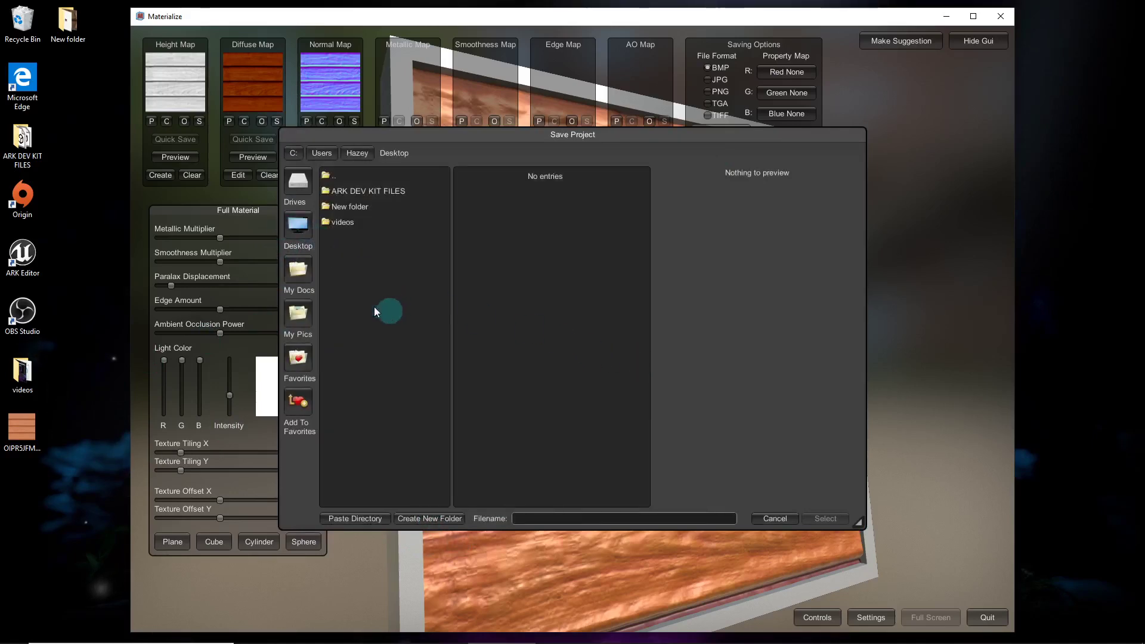
pyautogui.rightClick(9, 511)
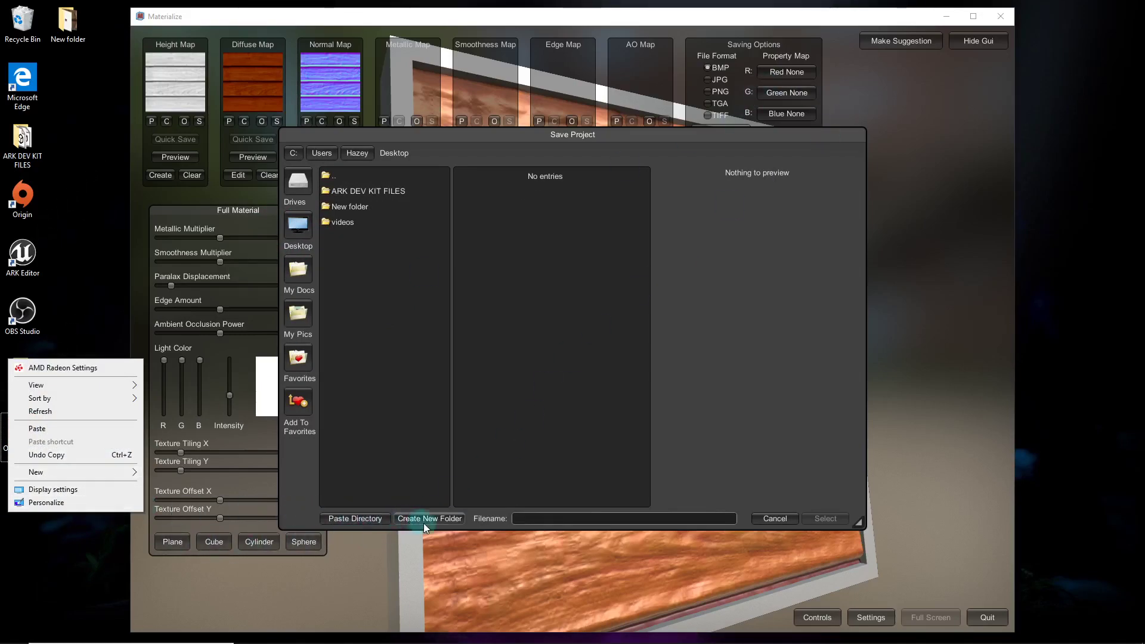
pyautogui.click(388, 444)
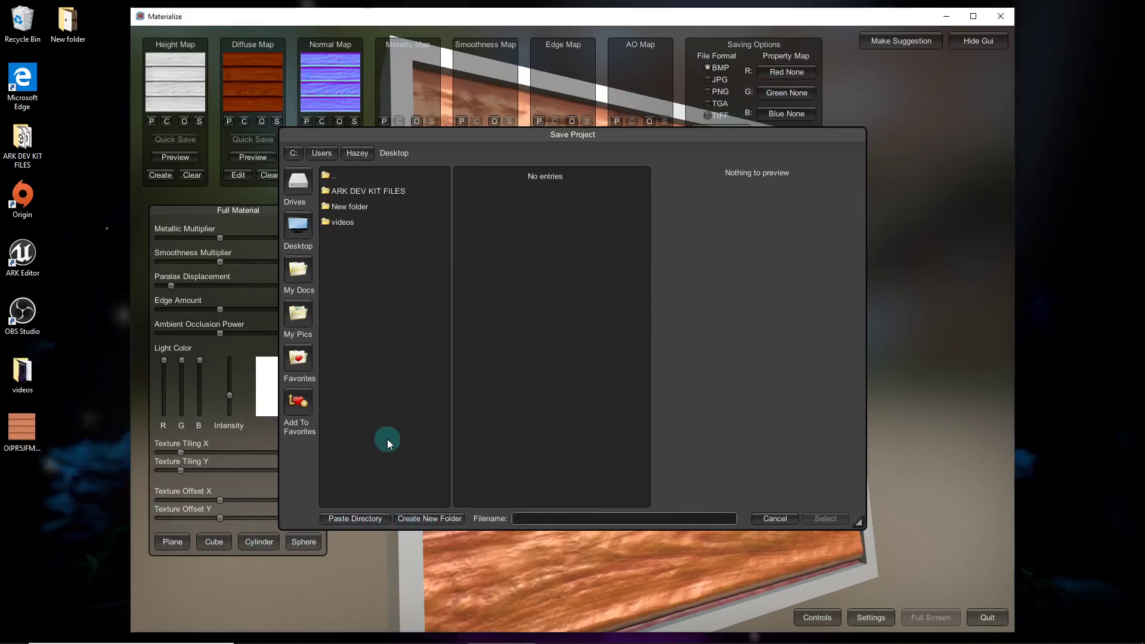
pyautogui.click(421, 518)
pyautogui.click(583, 328)
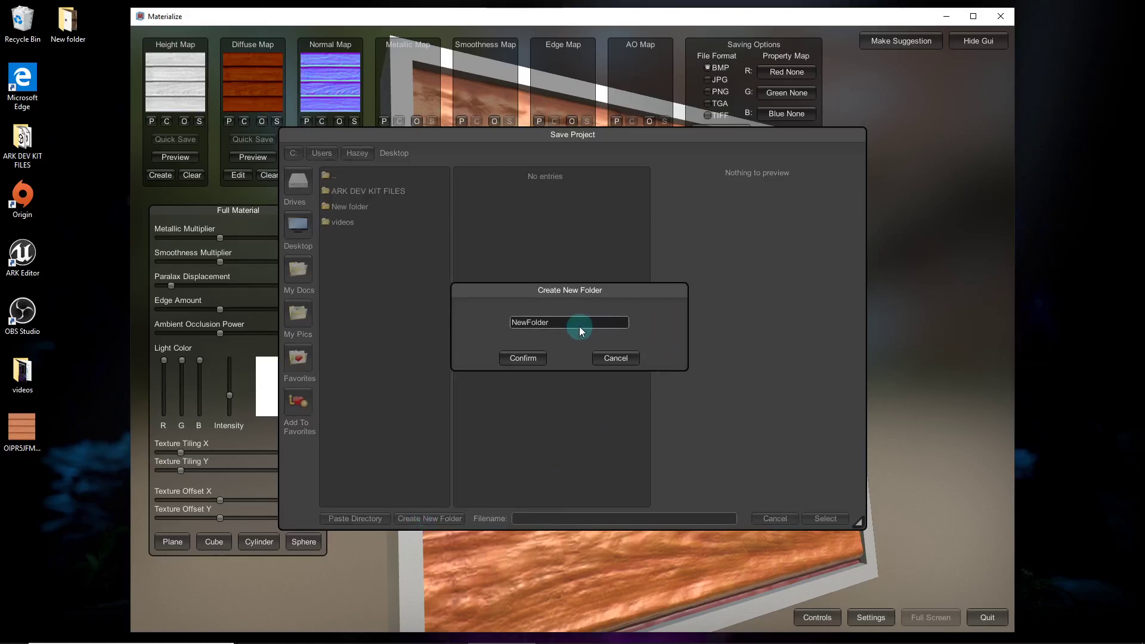
pyautogui.write('mate')
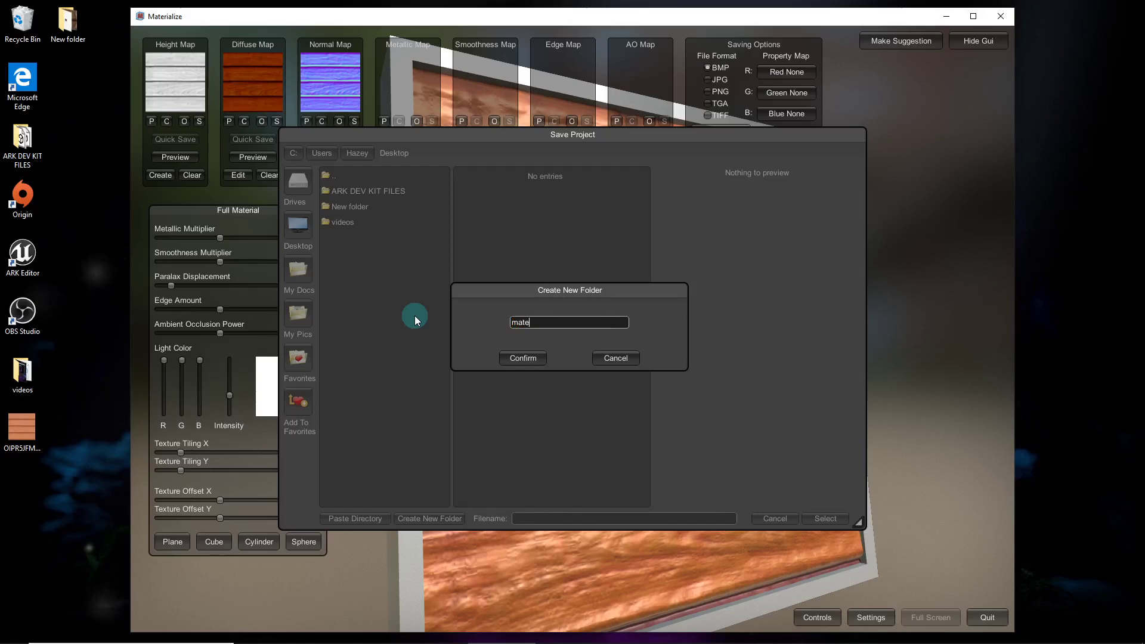
pyautogui.write('ralize')
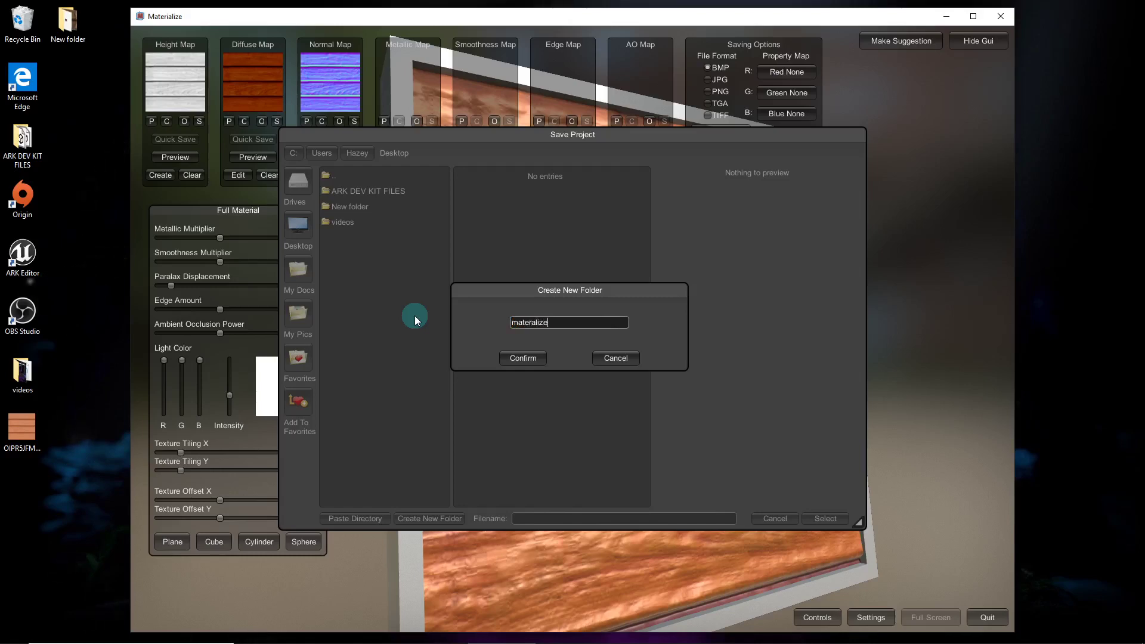
pyautogui.click(515, 359)
pyautogui.click(518, 517)
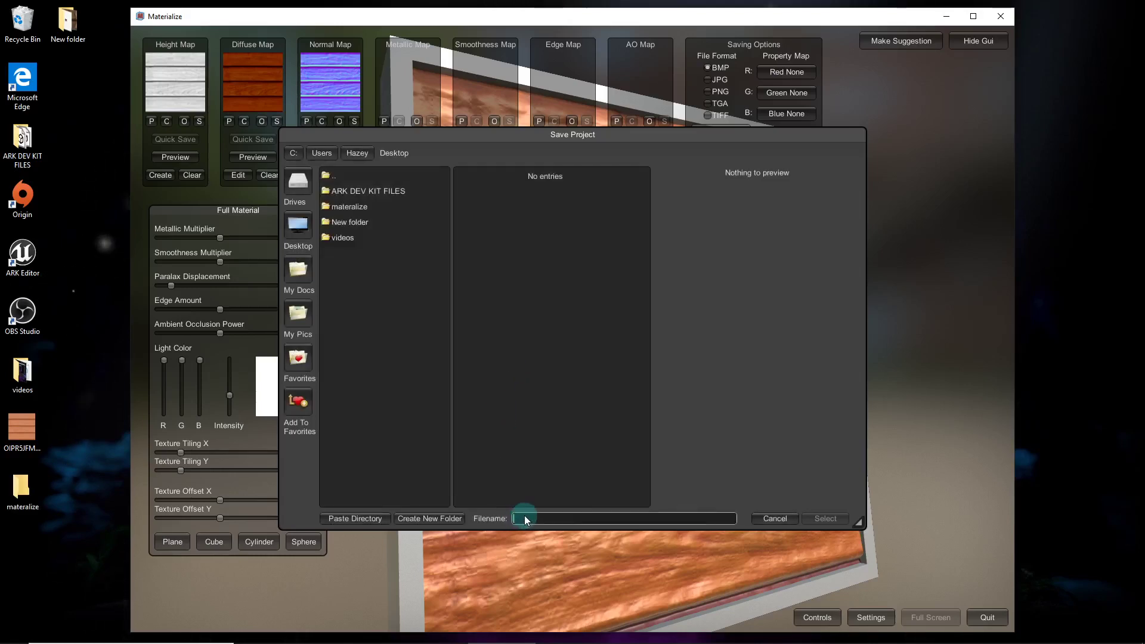
pyautogui.write('wood')
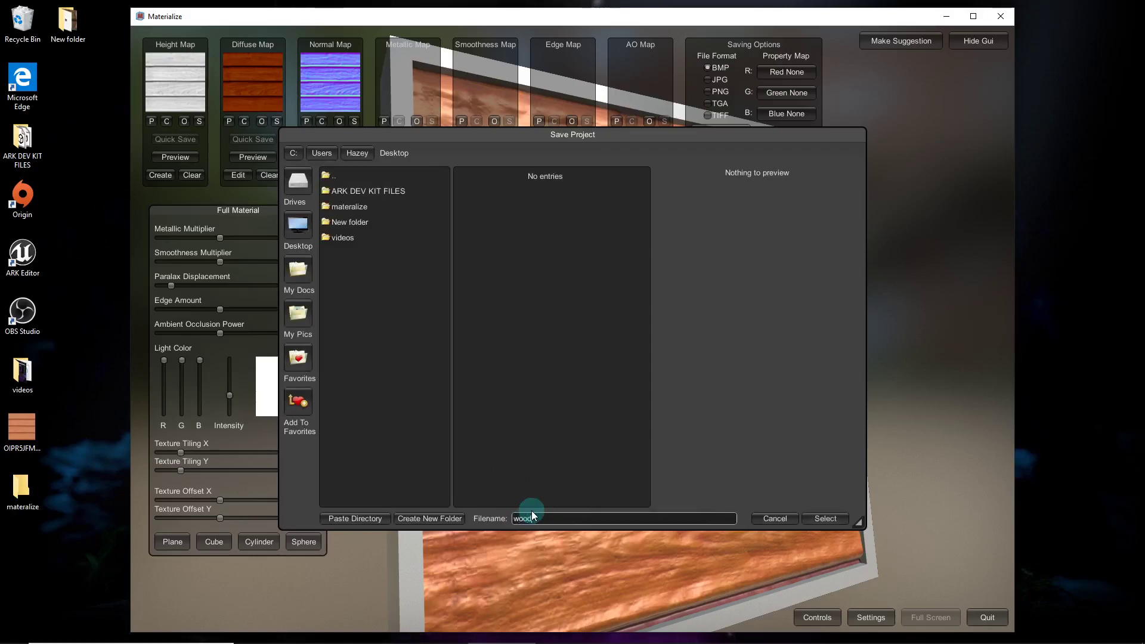
# Step: Save the project as wood, check the textures in the materalize folder, and launch Blender
pyautogui.click(842, 522)
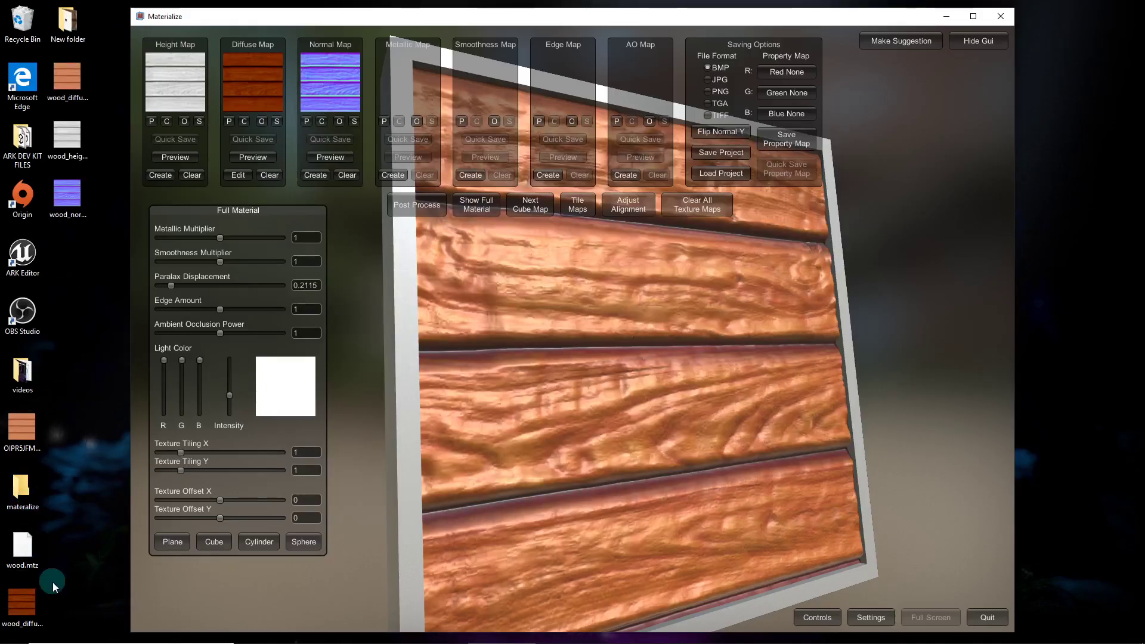
pyautogui.moveTo(28, 609); pyautogui.dragTo(20, 489)
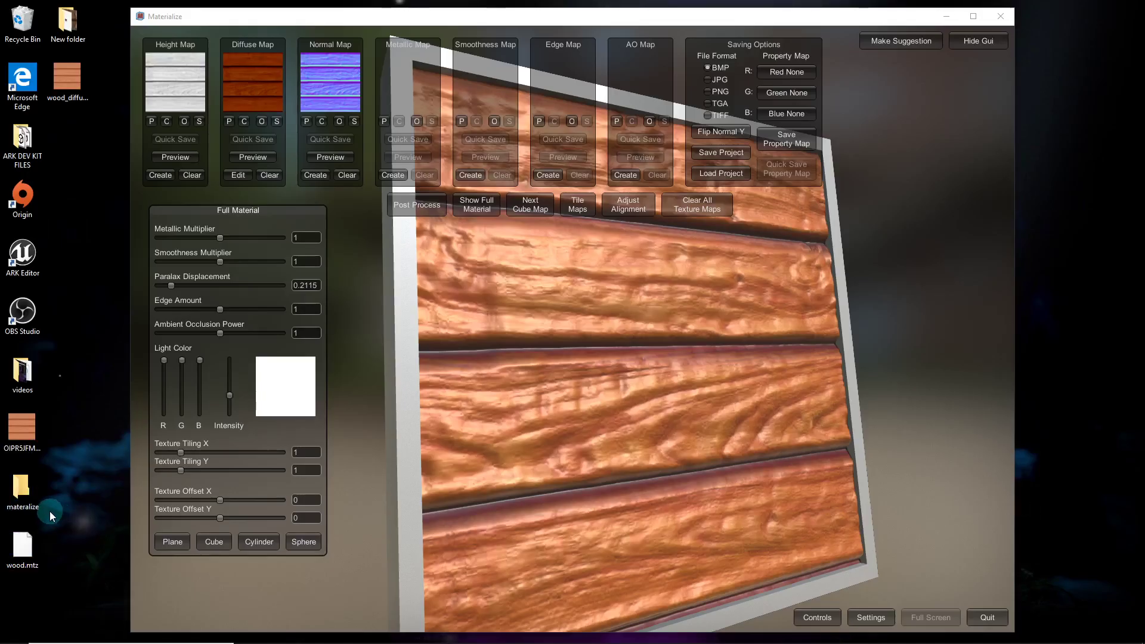
pyautogui.doubleClick(27, 503)
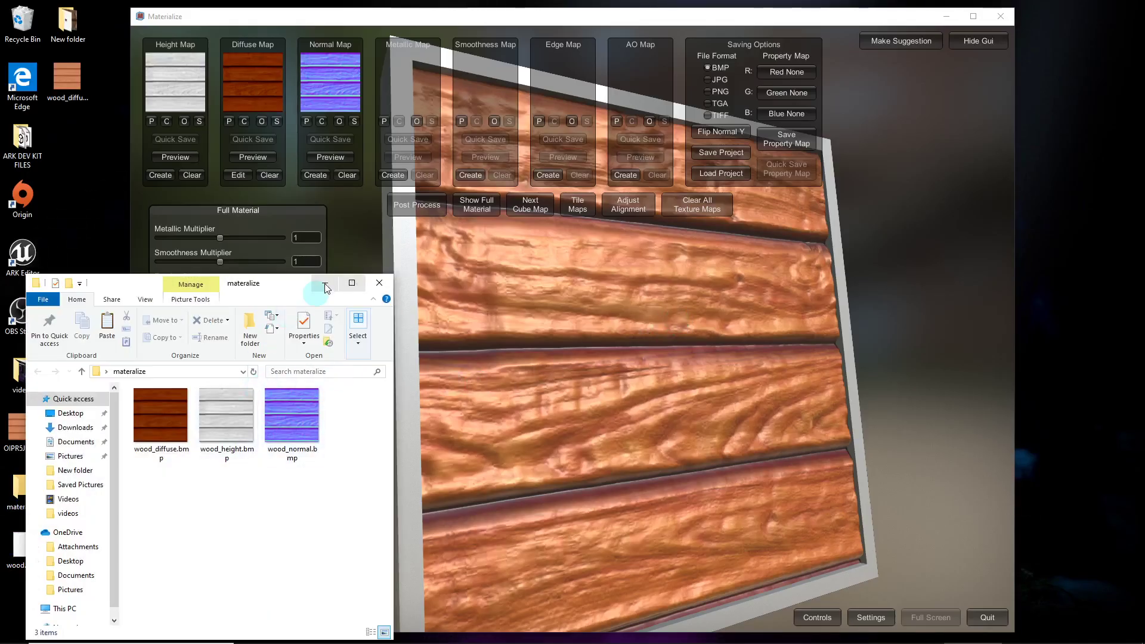
pyautogui.click(365, 289)
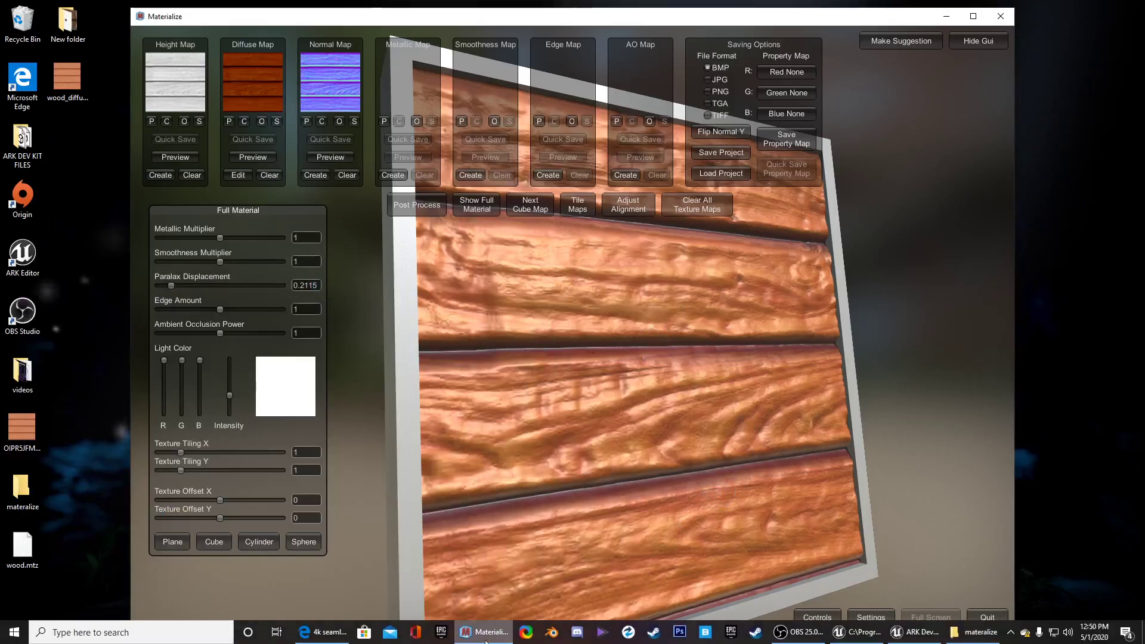
pyautogui.click(554, 637)
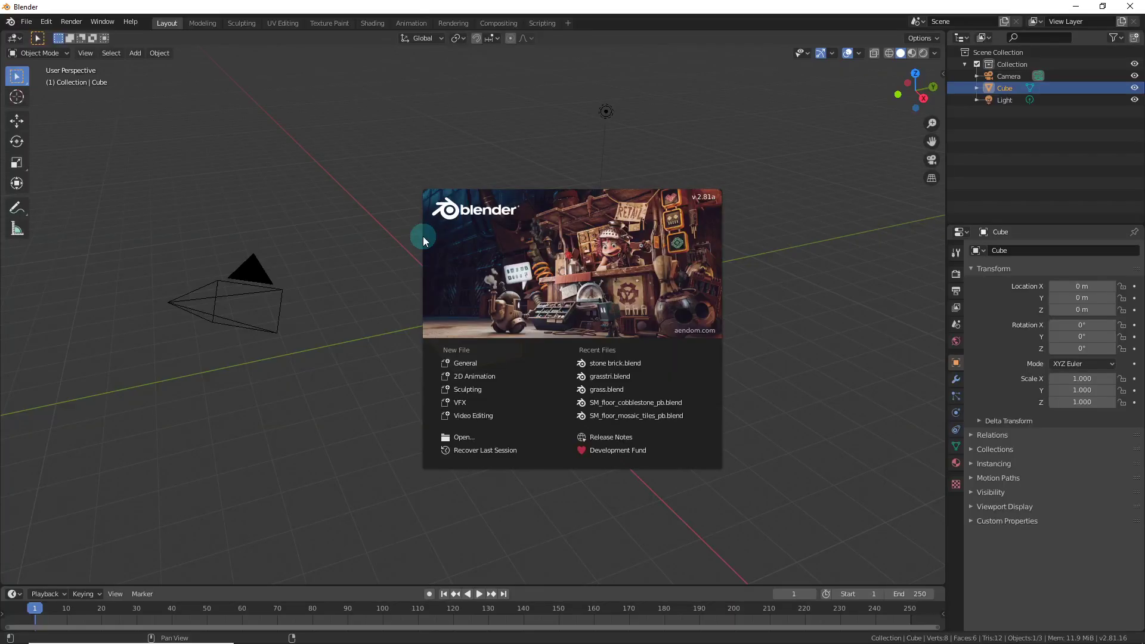
# Step: In the Shading workspace, browse the file panel to Desktop\materalize
pyautogui.click(468, 364)
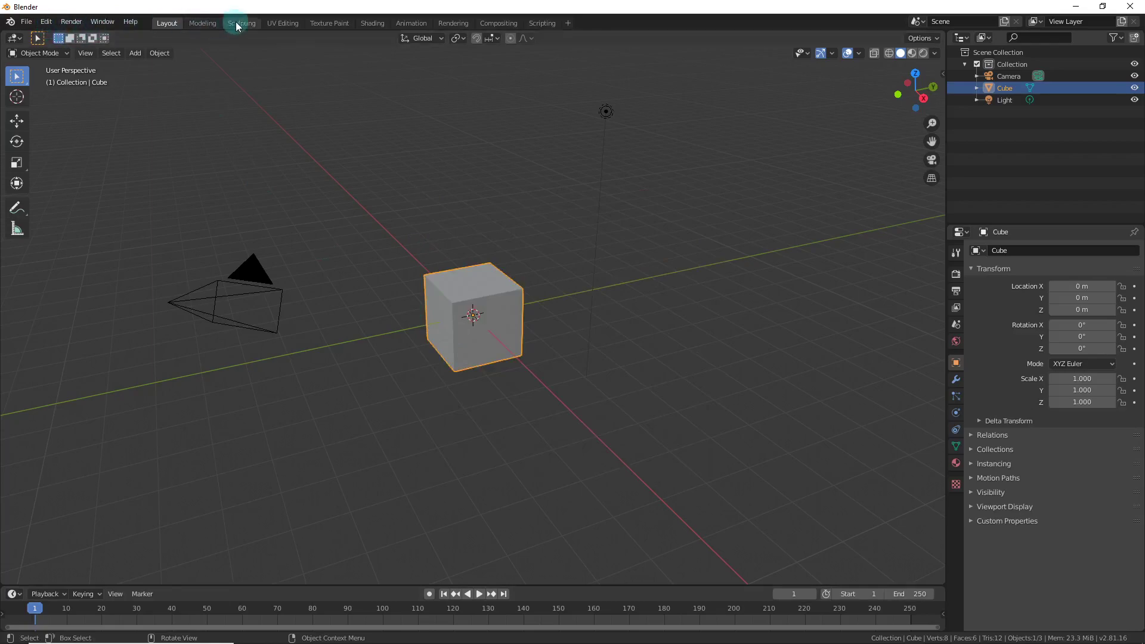
pyautogui.click(372, 24)
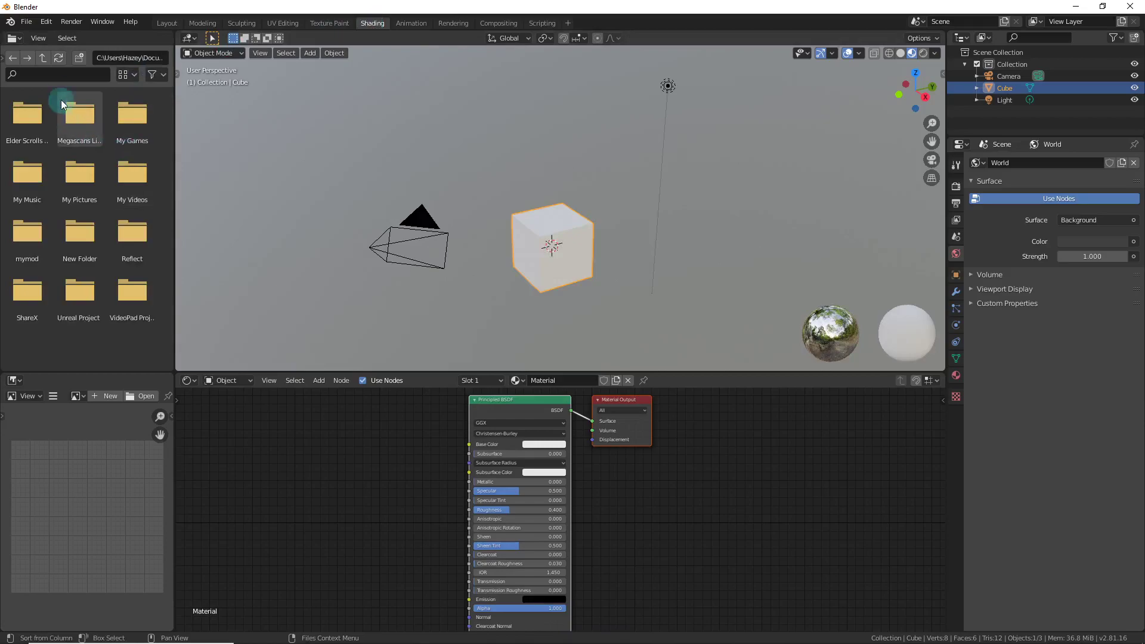
pyautogui.click(44, 58)
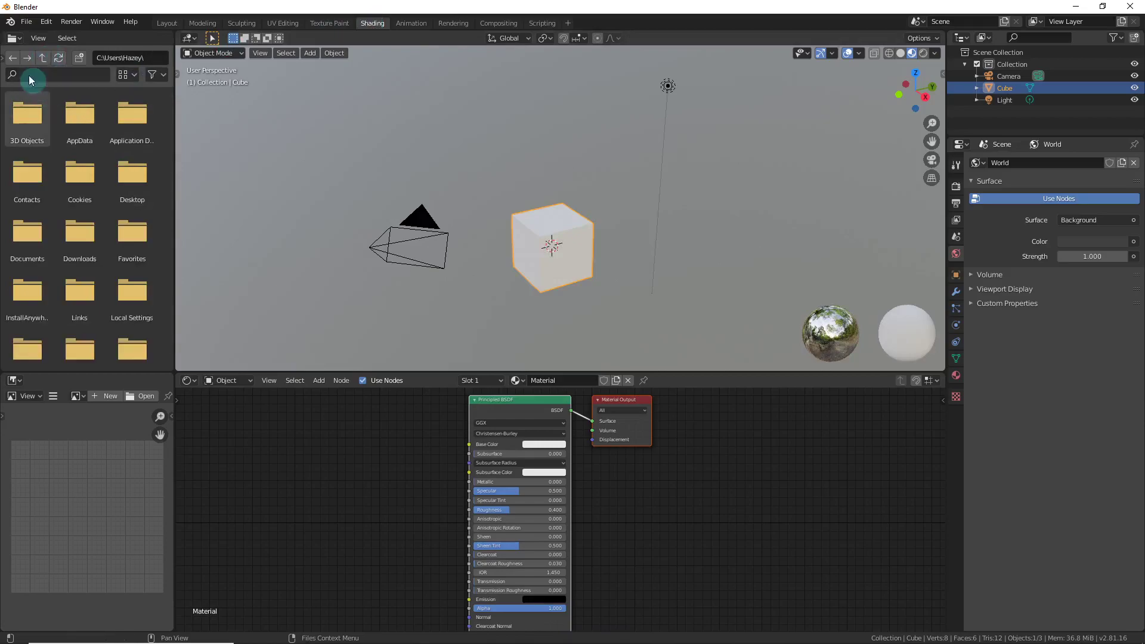
pyautogui.click(143, 195)
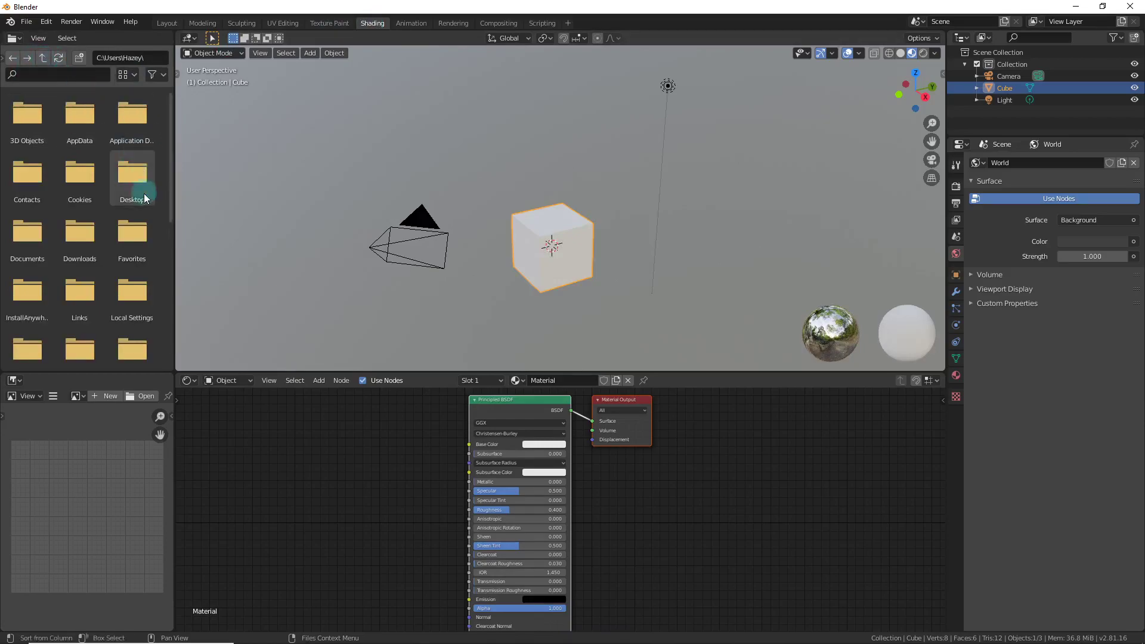
pyautogui.doubleClick(130, 187)
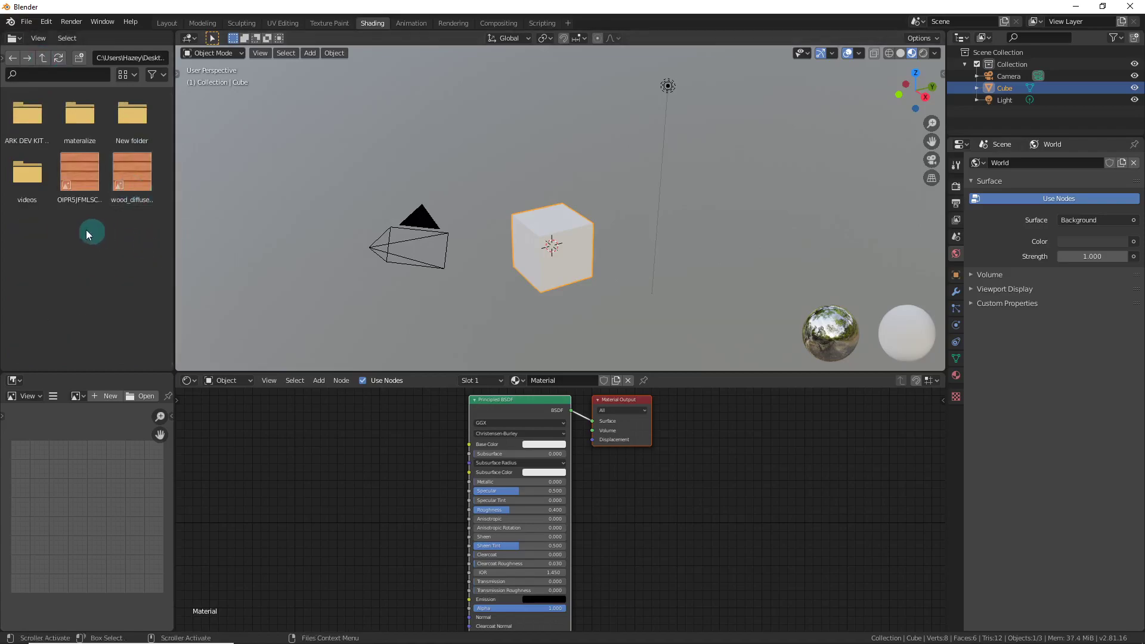
pyautogui.doubleClick(78, 129)
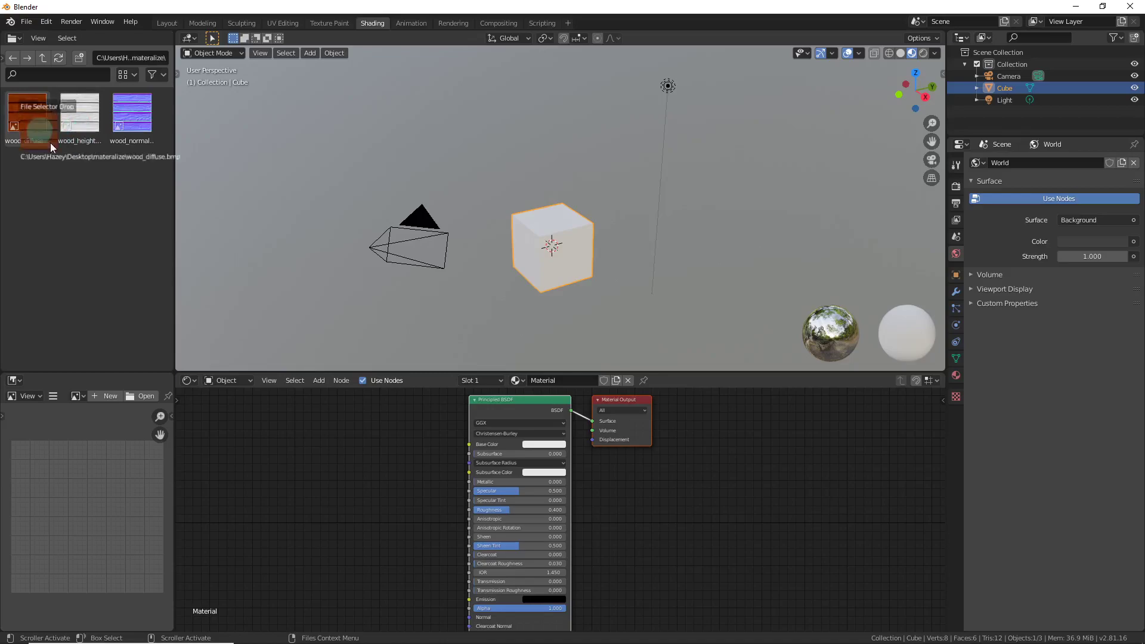
# Step: Add wood_diffuse, wood_height and wood_normal image nodes, with wood_diffuse feeding Base Color
pyautogui.moveTo(50, 142); pyautogui.dragTo(343, 413)
pyautogui.moveTo(77, 117); pyautogui.dragTo(258, 507)
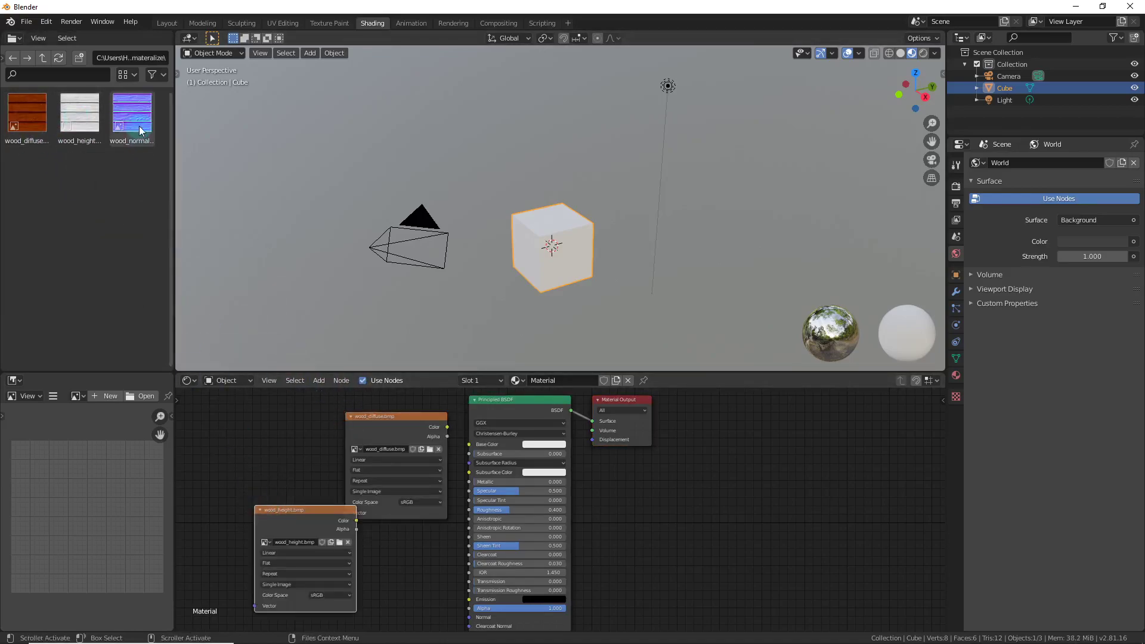
pyautogui.moveTo(132, 145); pyautogui.dragTo(269, 437)
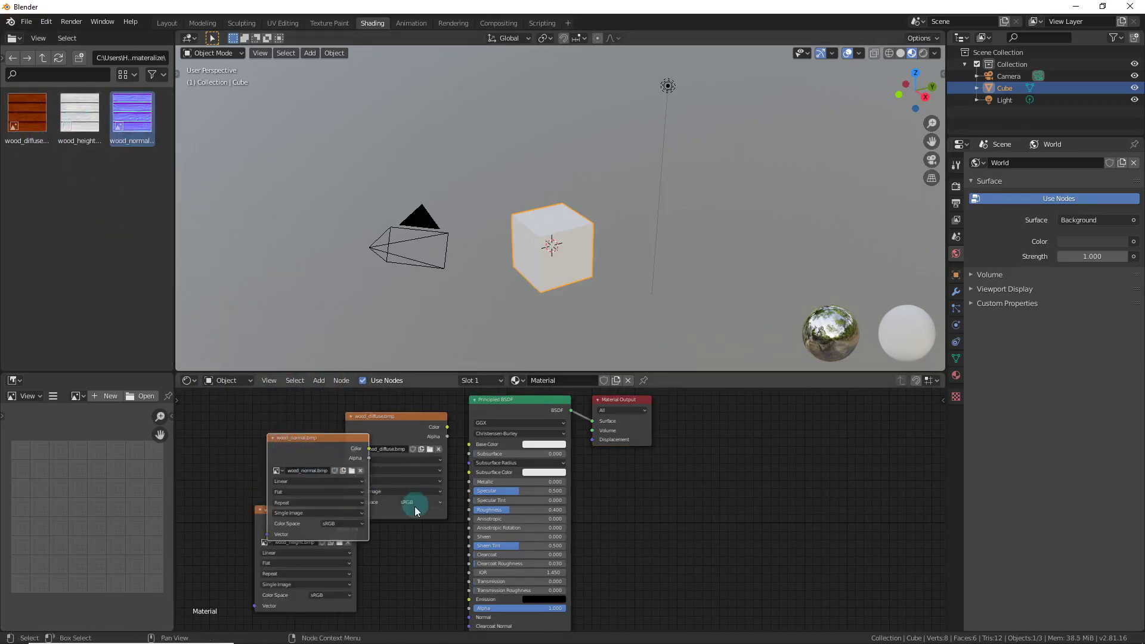
pyautogui.keyDown('shift'); pyautogui.scroll(3, 409, 549); pyautogui.keyUp('shift')
pyautogui.moveTo(395, 468); pyautogui.dragTo(473, 480)
pyautogui.keyDown('shift'); pyautogui.scroll(-3, 430, 493); pyautogui.keyUp('shift')
pyautogui.moveTo(430, 493); pyautogui.dragTo(445, 419, button='middle')
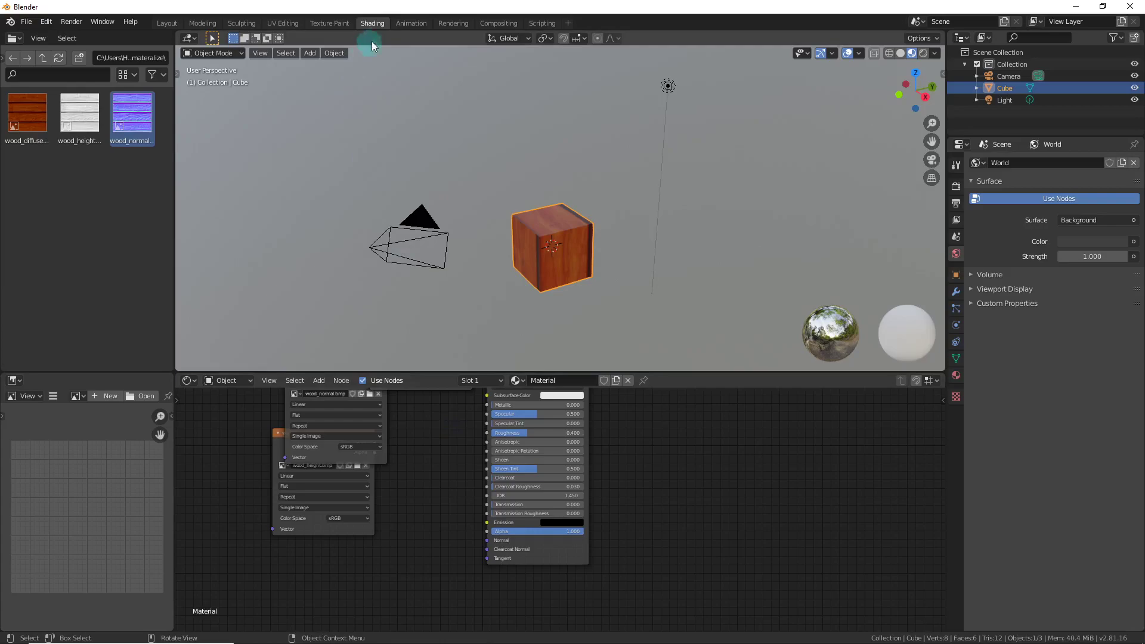
# Step: Apply Cube Projection to the cube's UVs in UV Editing, then return to Shading
pyautogui.click(283, 23)
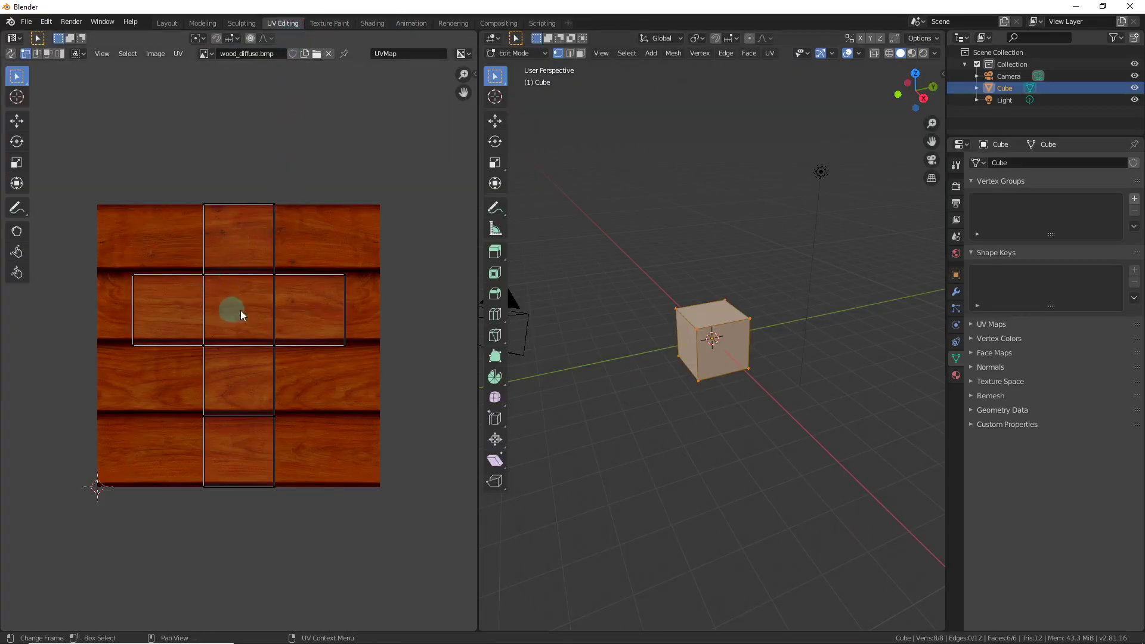
pyautogui.click(770, 53)
pyautogui.click(808, 138)
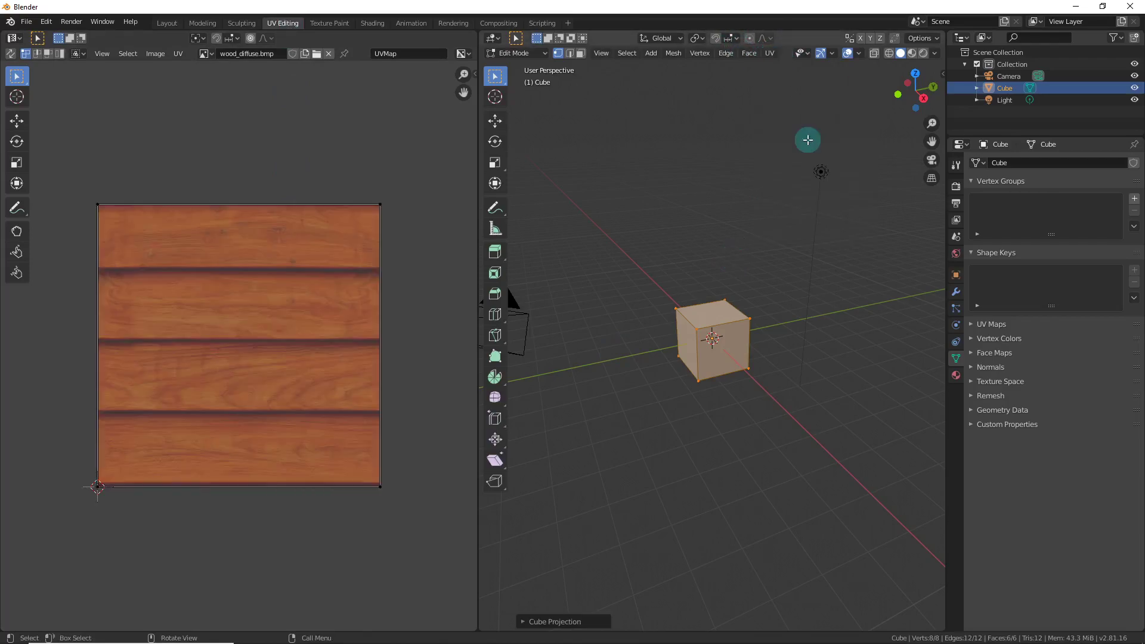
pyautogui.click(382, 24)
pyautogui.scroll(8, 514, 263)
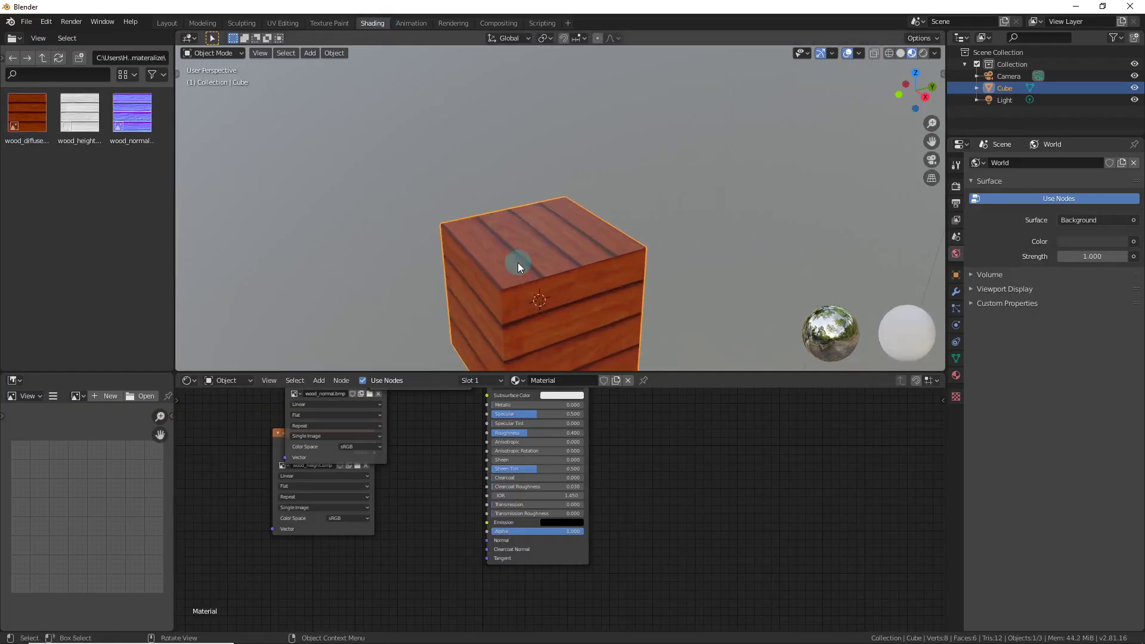
# Step: Arrange the image nodes and add a Bump node fed by wood_height Color into Height
pyautogui.scroll(-5, 518, 263)
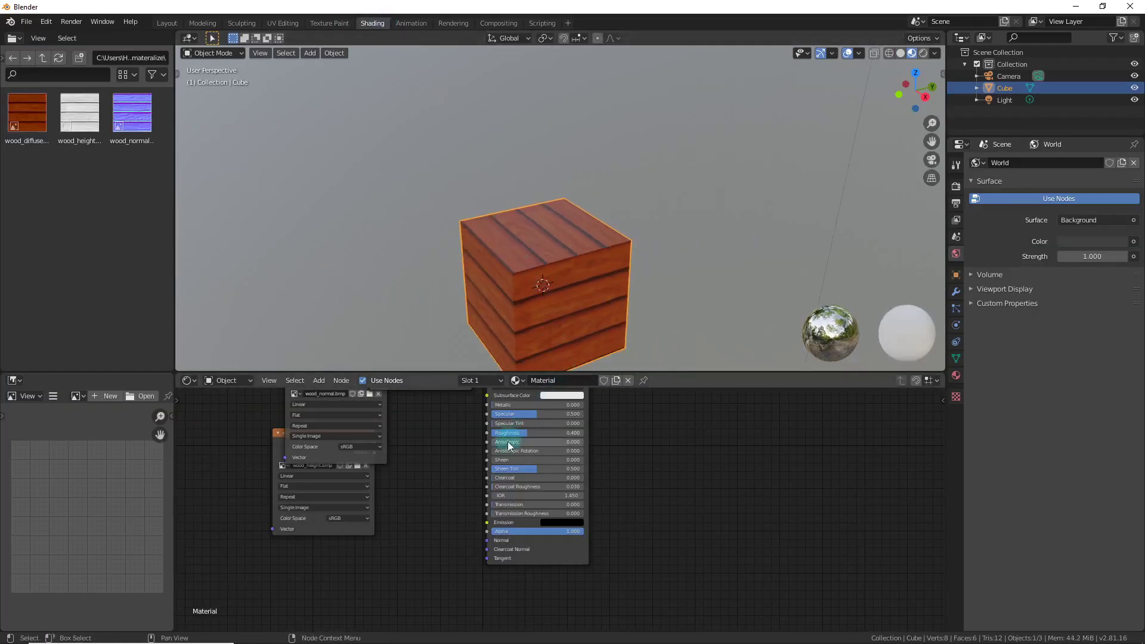
pyautogui.rightClick(426, 519)
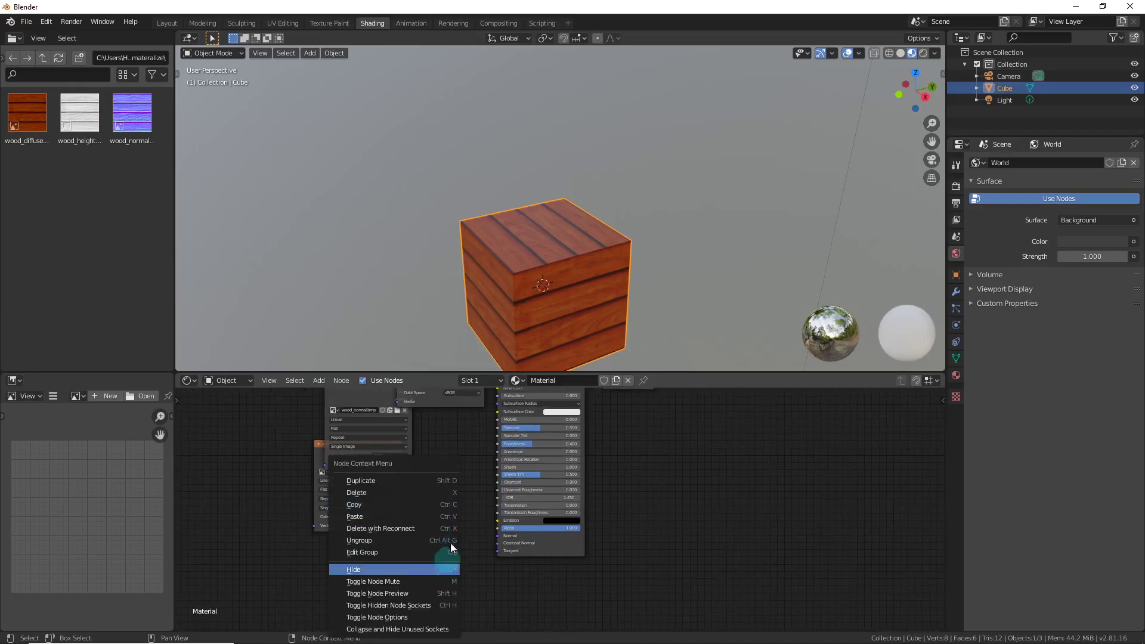
pyautogui.scroll(-1, 369, 434)
pyautogui.moveTo(370, 434)
pyautogui.mouseDown()
pyautogui.moveTo(371, 489)
pyautogui.moveTo(379, 464)
pyautogui.moveTo(361, 461)
pyautogui.moveTo(366, 543)
pyautogui.moveTo(361, 454)
pyautogui.mouseUp()
pyautogui.moveTo(371, 574); pyautogui.dragTo(373, 637)
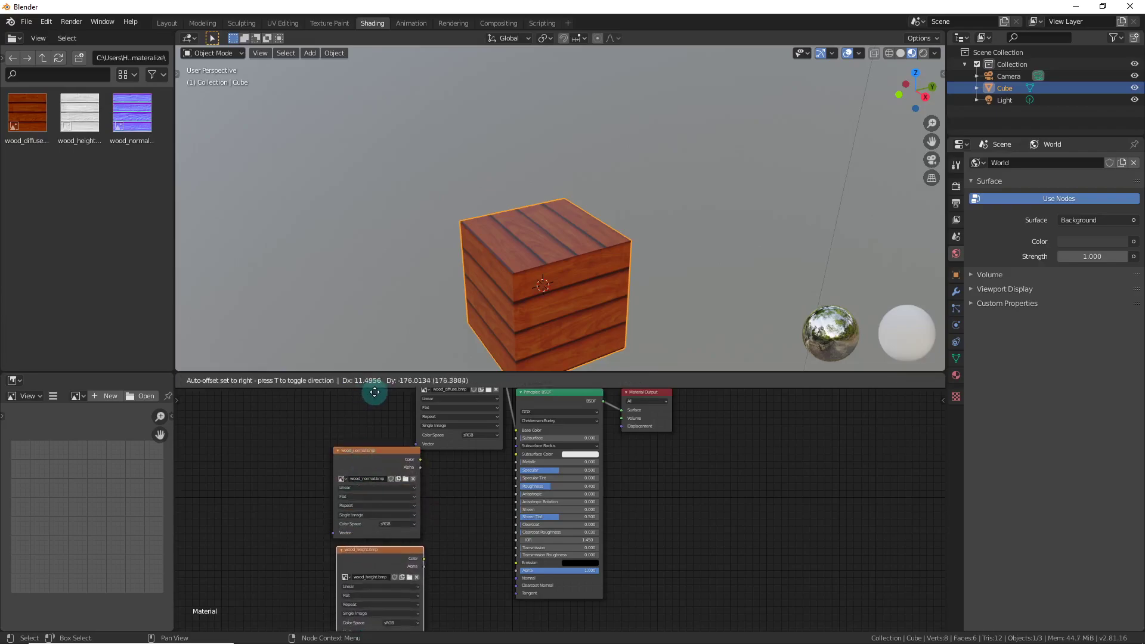
pyautogui.click(320, 381)
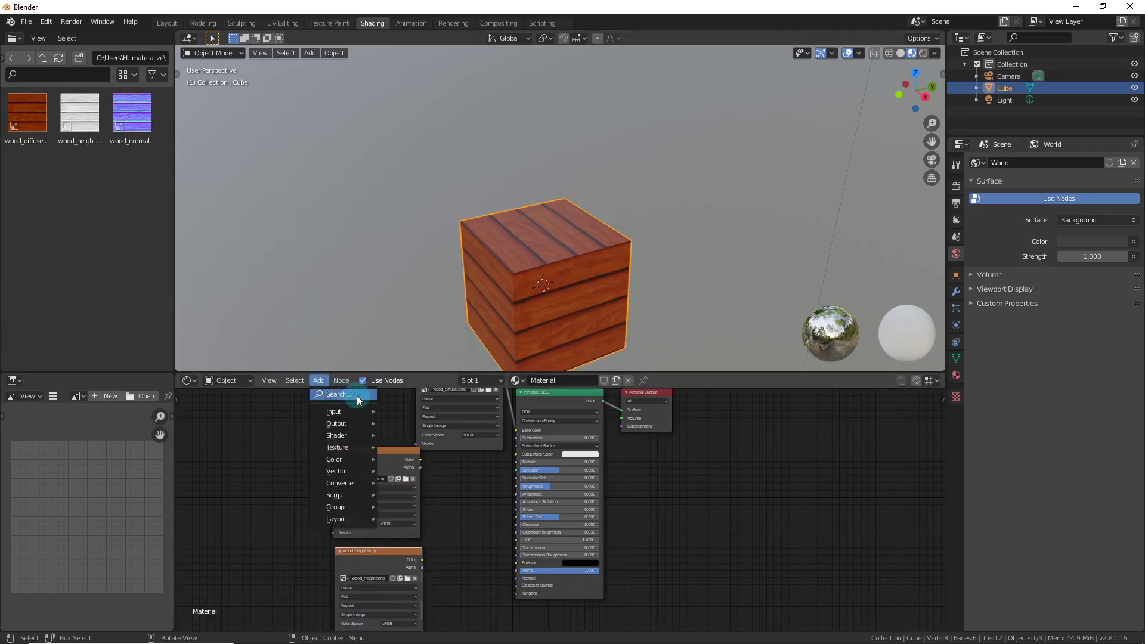
pyautogui.click(357, 396)
pyautogui.write('bu')
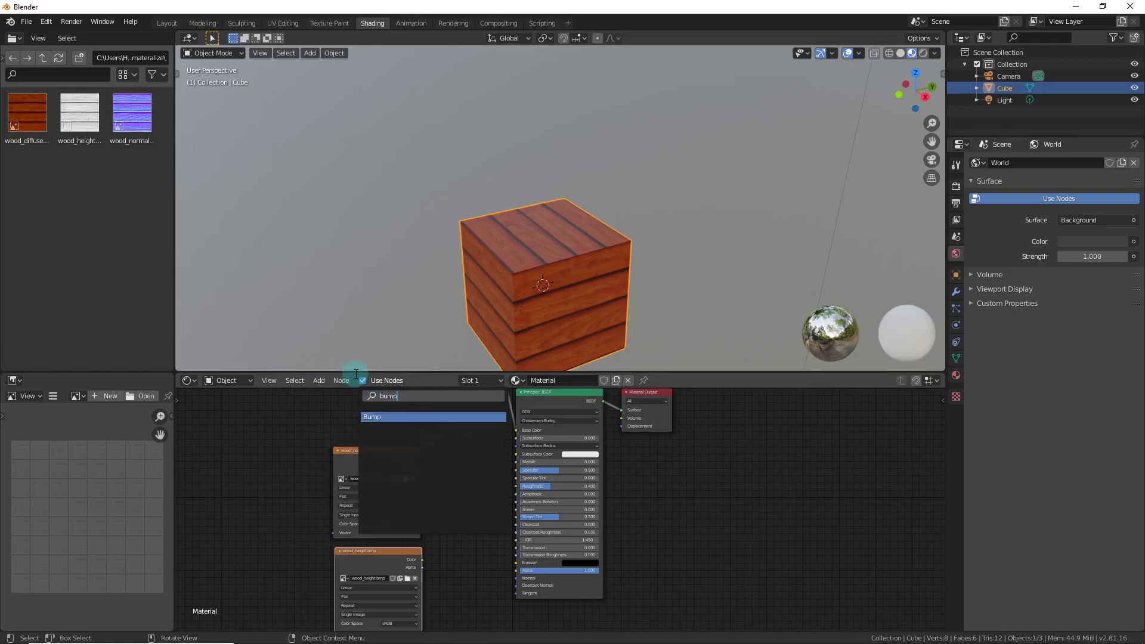
pyautogui.write('mp')
pyautogui.press('Return')
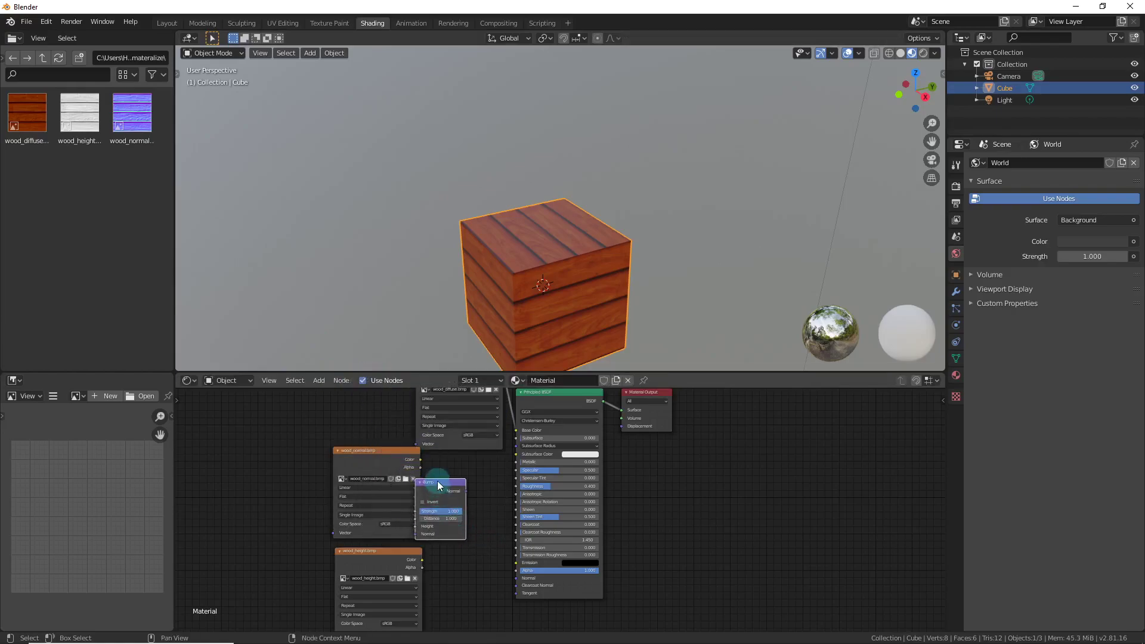
pyautogui.click(464, 551)
pyautogui.moveTo(421, 560); pyautogui.dragTo(444, 595)
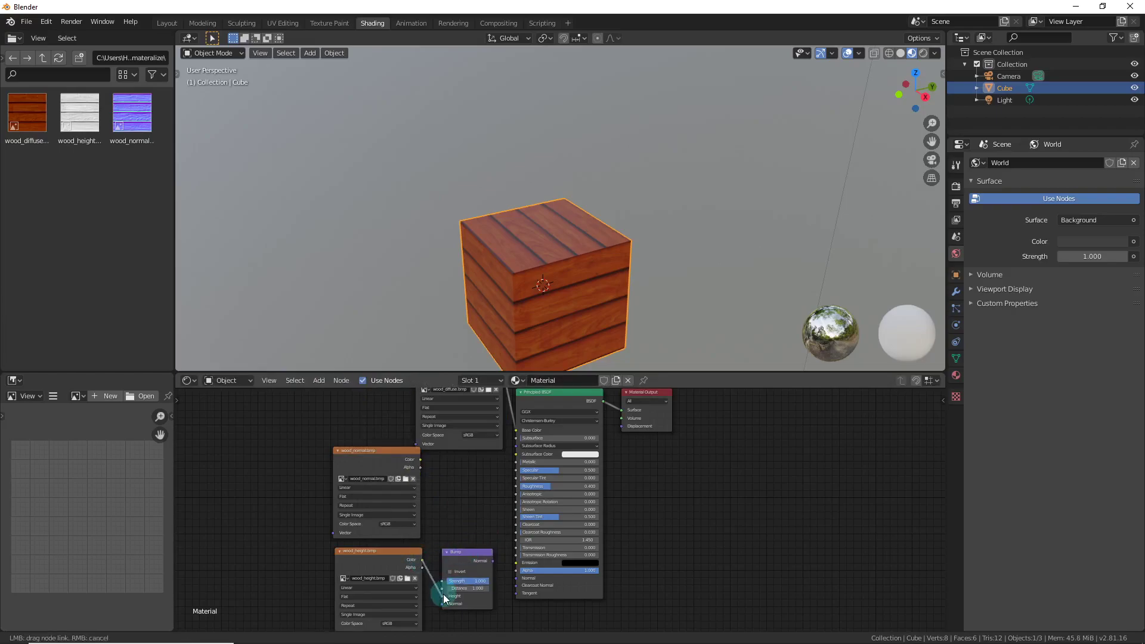
pyautogui.moveTo(444, 599); pyautogui.dragTo(443, 596)
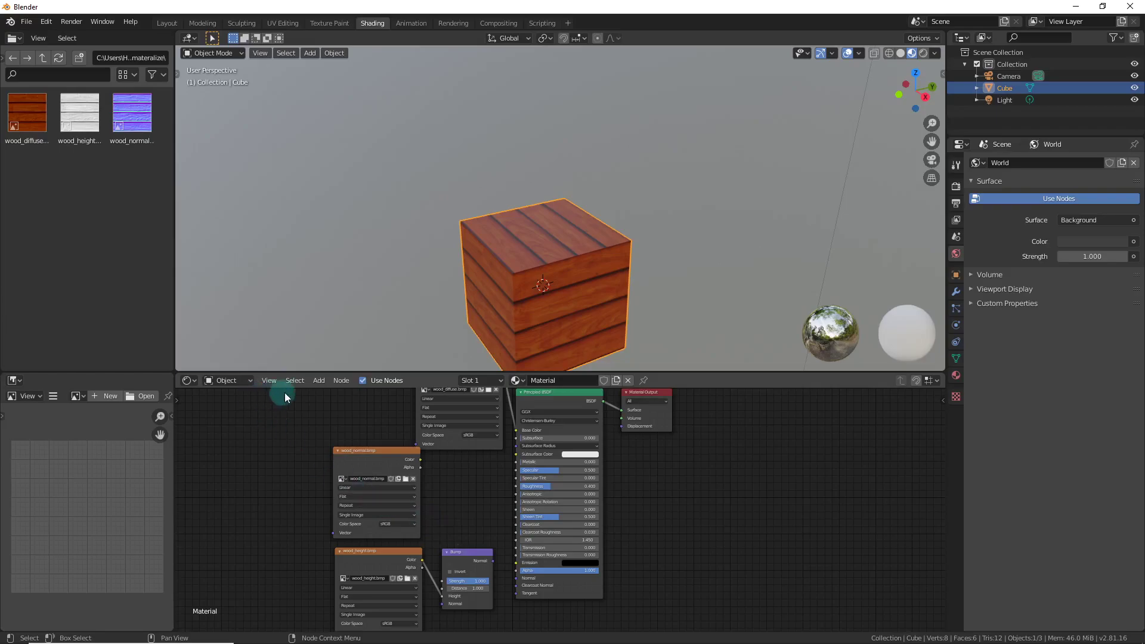
# Step: Add a wood_normal Normal Map chained through Bump into BSDF Normal, and set Specular 0
pyautogui.click(319, 380)
pyautogui.click(329, 396)
pyautogui.write('norm')
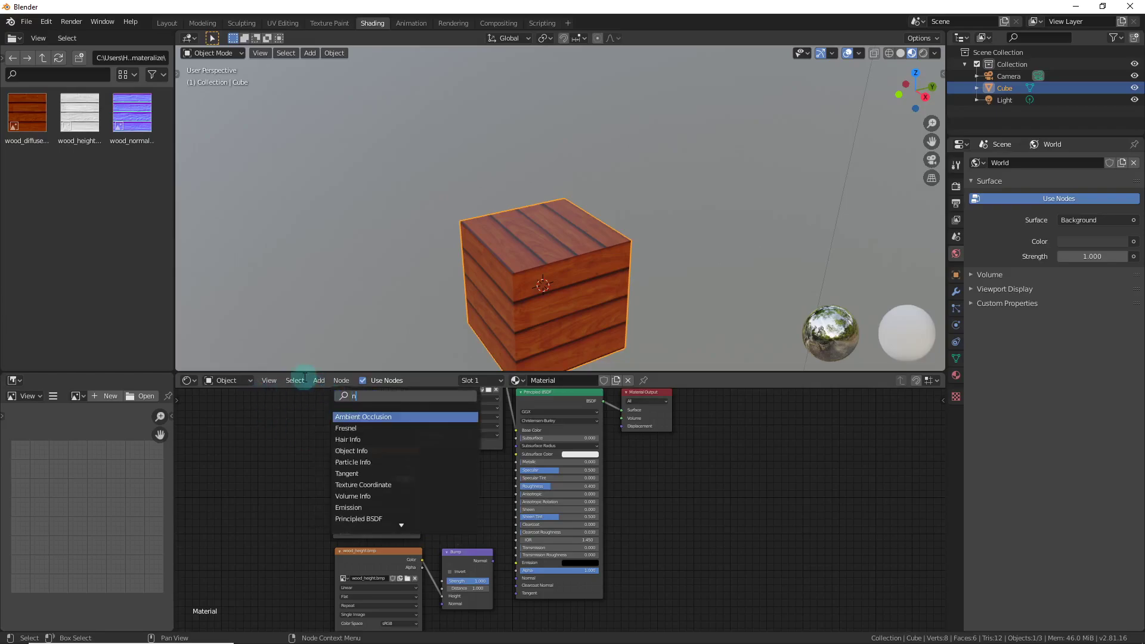
pyautogui.click(369, 428)
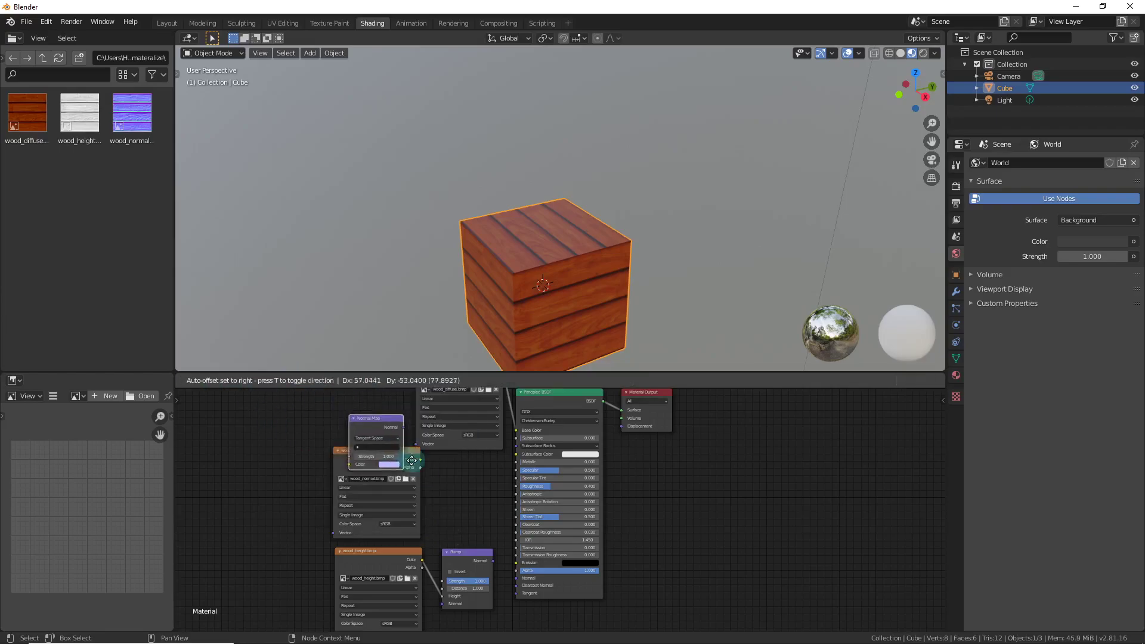
pyautogui.click(443, 468)
pyautogui.moveTo(443, 468); pyautogui.dragTo(437, 512)
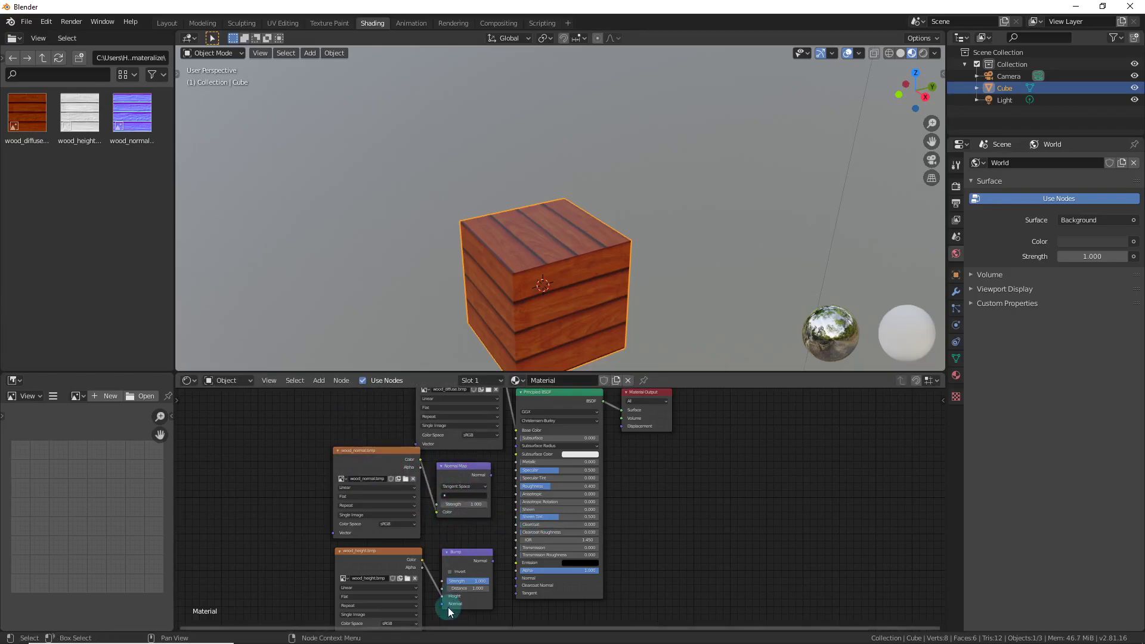
pyautogui.moveTo(443, 604); pyautogui.dragTo(490, 476)
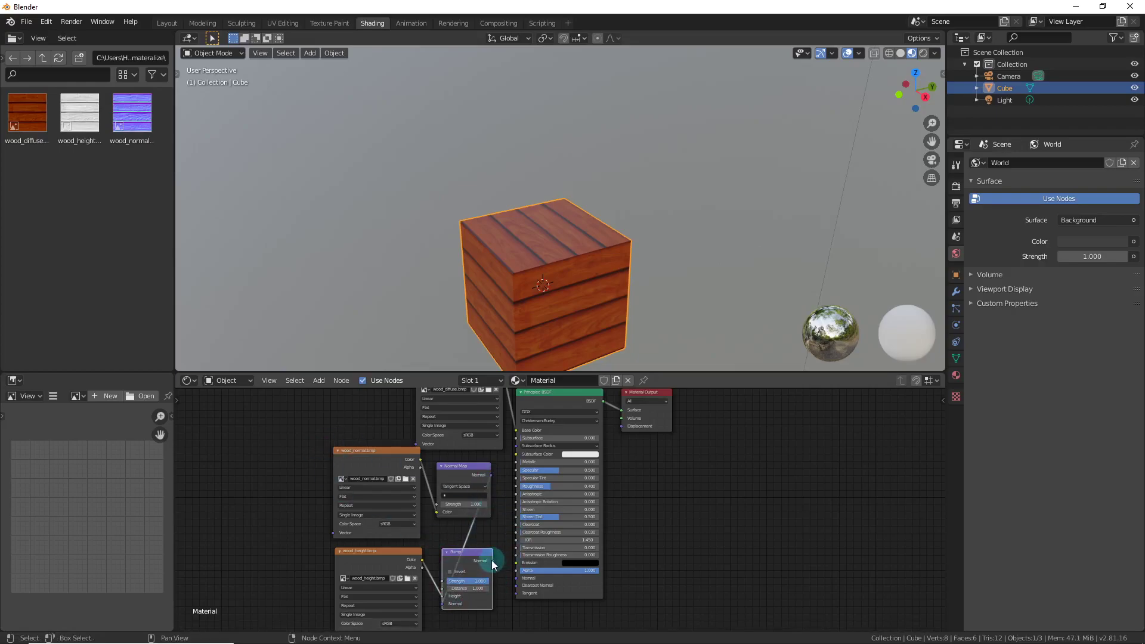
pyautogui.moveTo(491, 560); pyautogui.dragTo(521, 579)
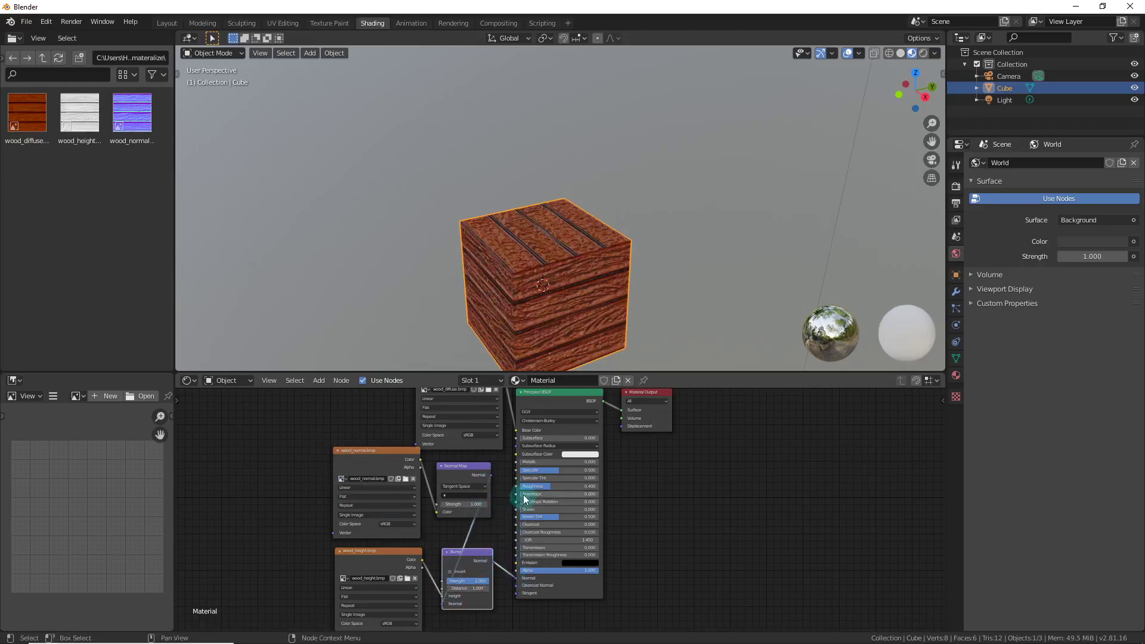
pyautogui.moveTo(549, 470); pyautogui.dragTo(507, 470)
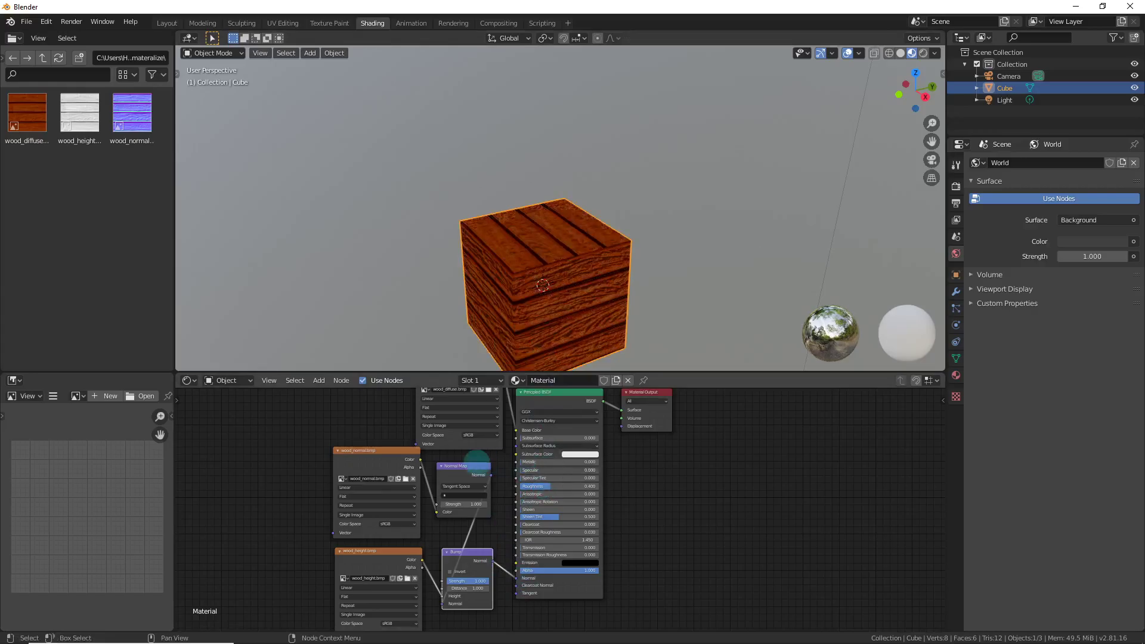
pyautogui.scroll(2, 640, 356)
pyautogui.moveTo(924, 97); pyautogui.dragTo(885, 134)
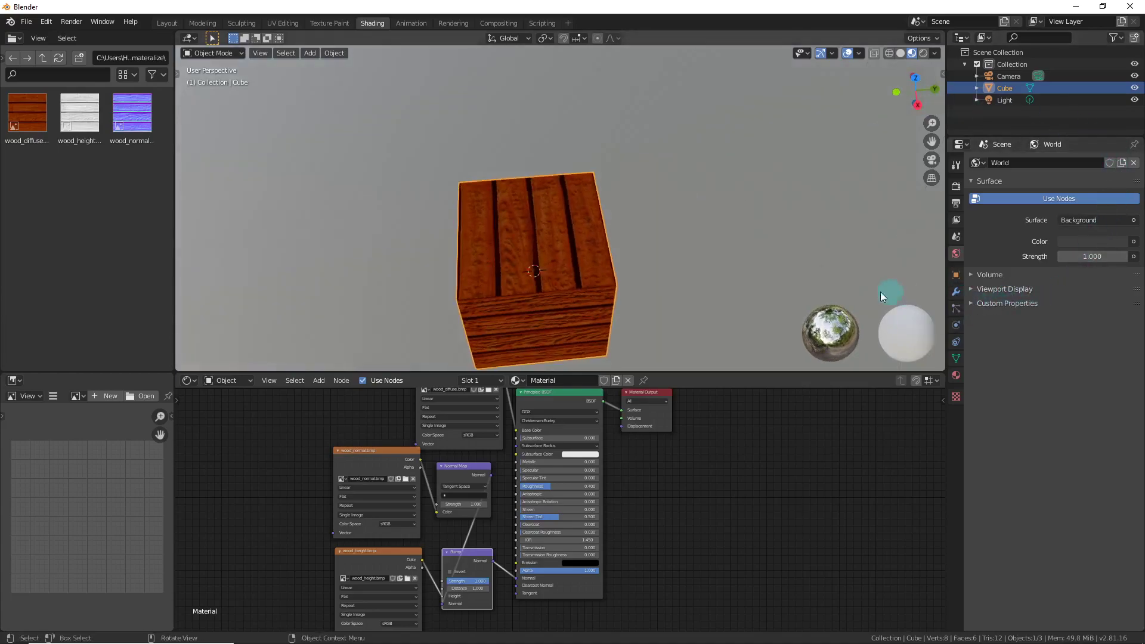
# Step: Add a Simple Subdivision Surface modifier to the cube with viewport level 5
pyautogui.click(956, 292)
pyautogui.click(1011, 164)
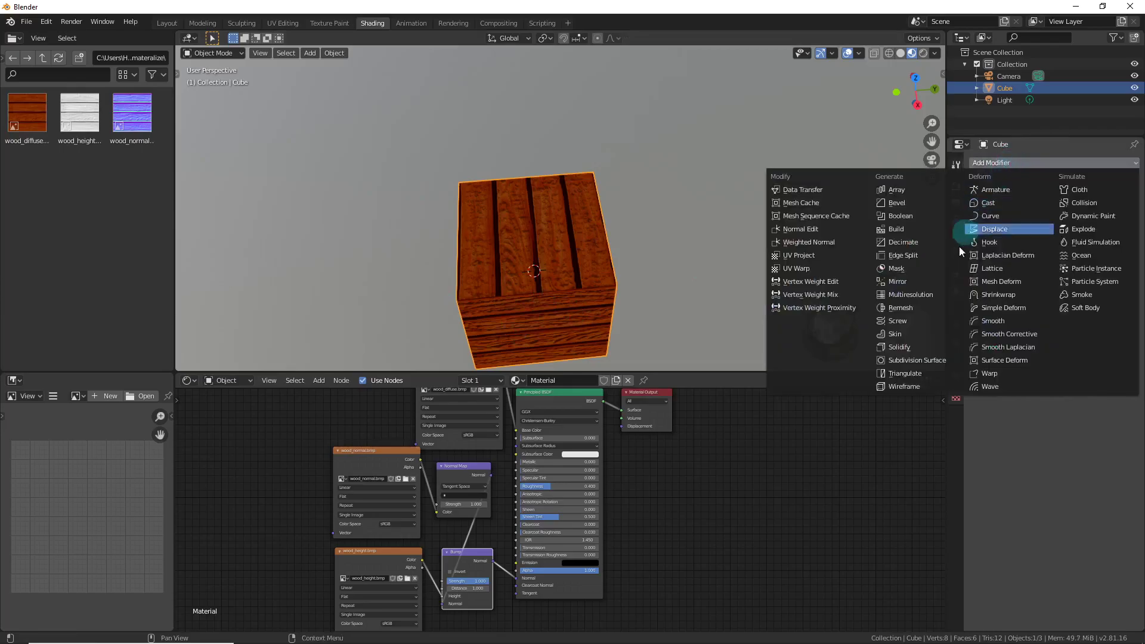
pyautogui.click(912, 360)
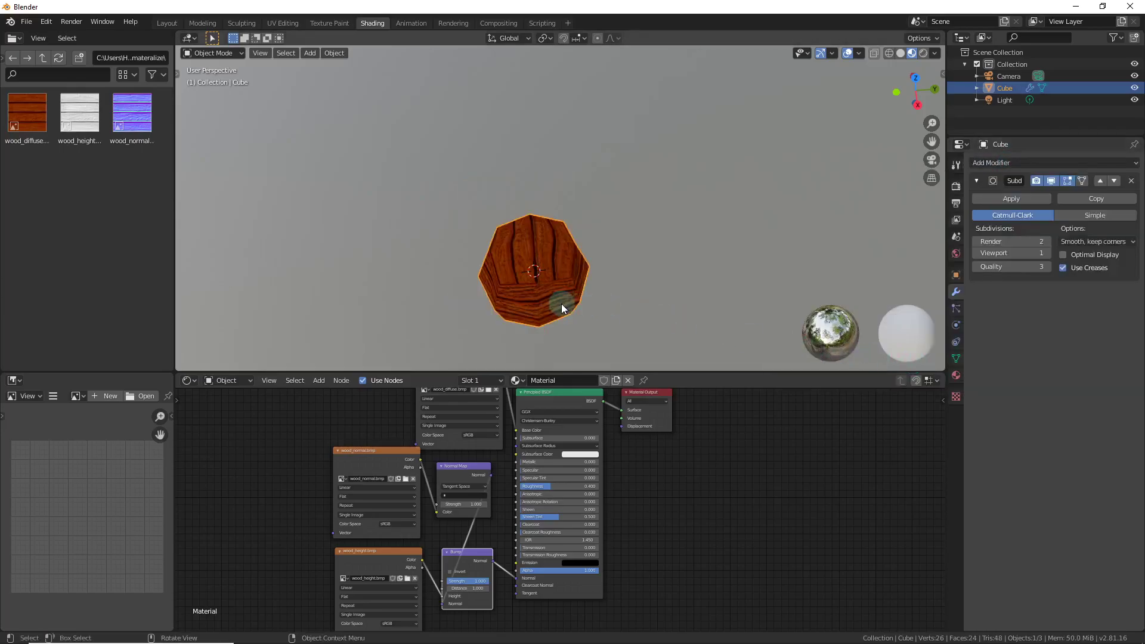
pyautogui.click(1088, 218)
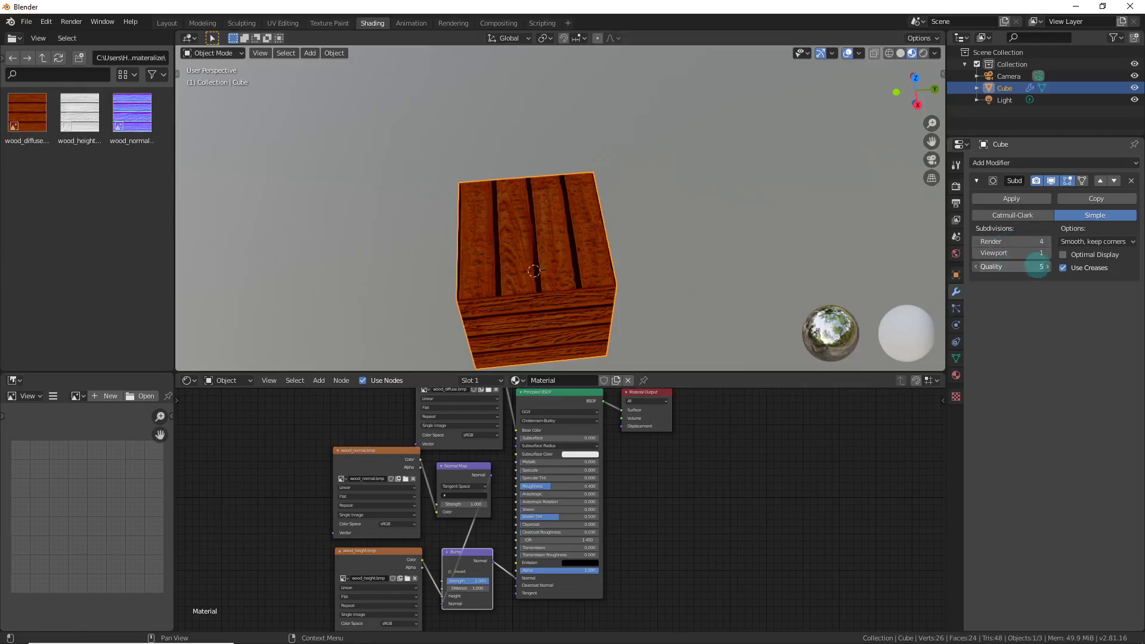
pyautogui.moveTo(1035, 253); pyautogui.dragTo(1059, 245)
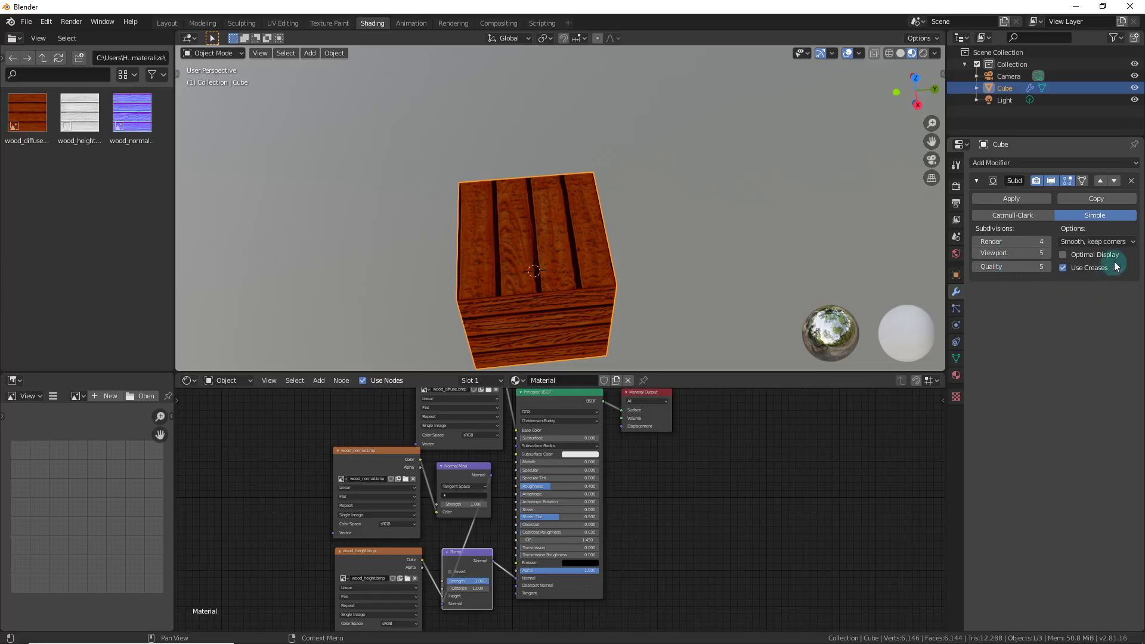
pyautogui.click(1002, 162)
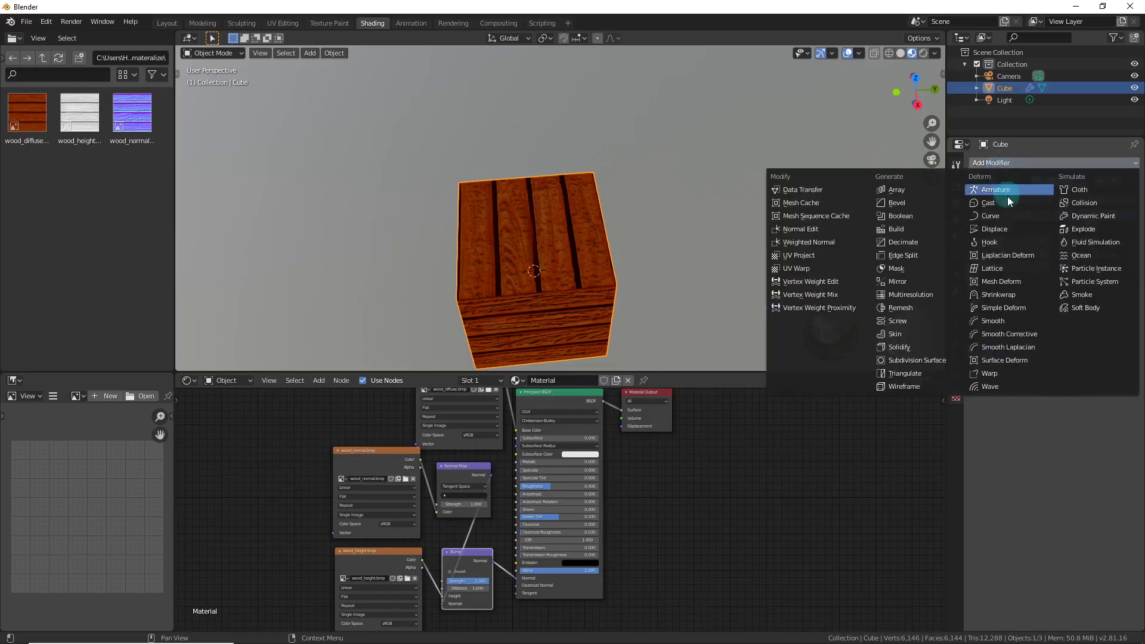
# Step: Add a Displace modifier with a new texture using the wood_height.bmp image
pyautogui.click(1006, 229)
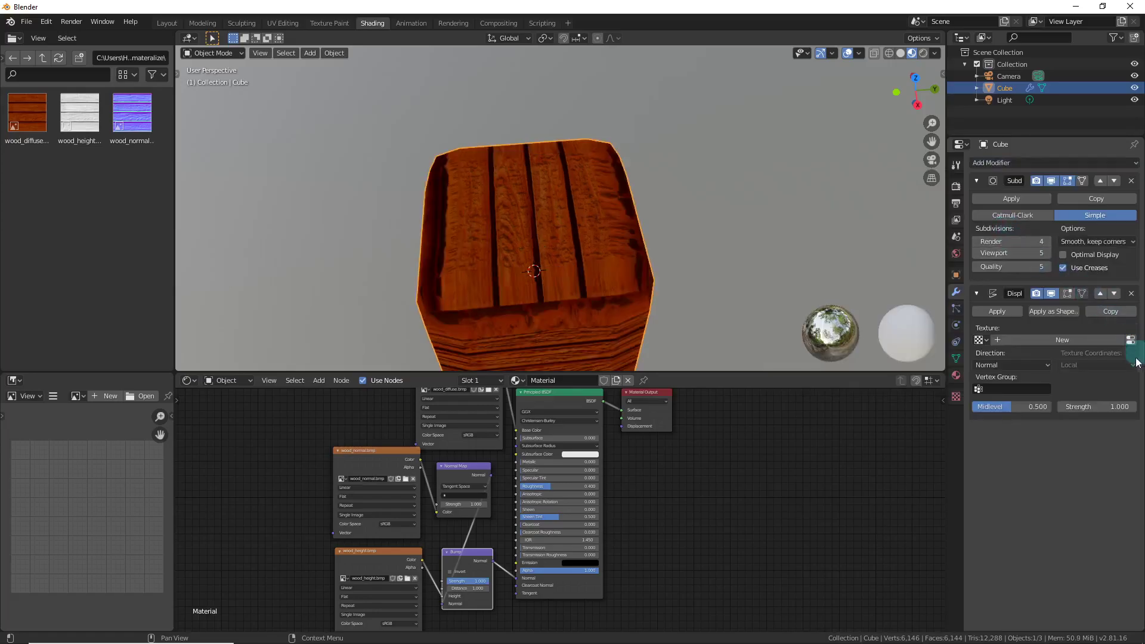
pyautogui.click(1014, 342)
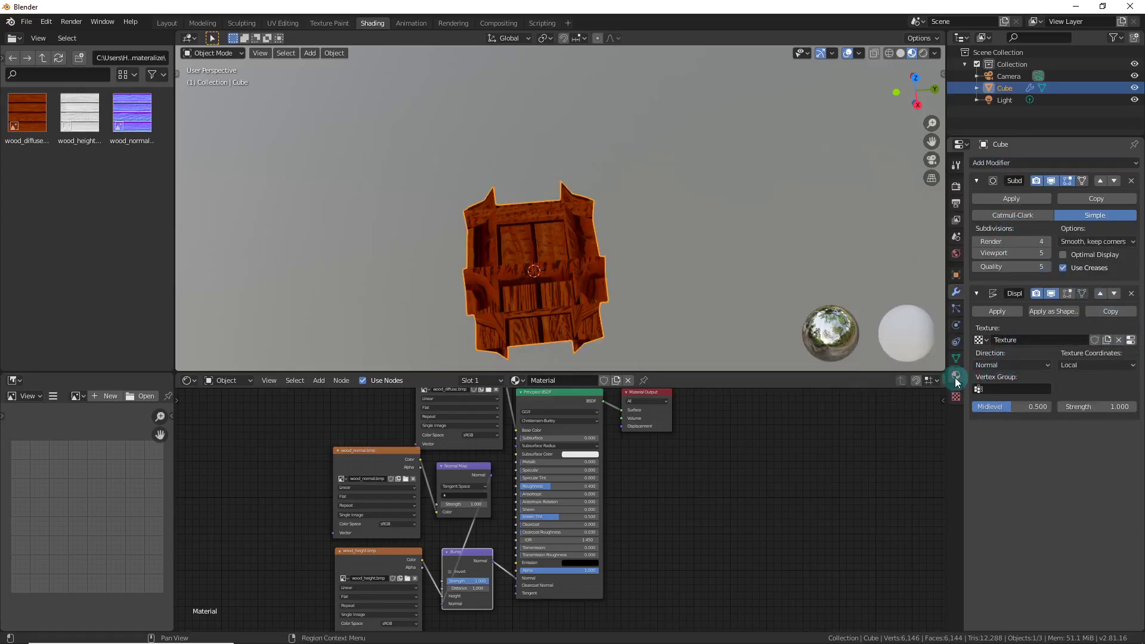
pyautogui.click(957, 397)
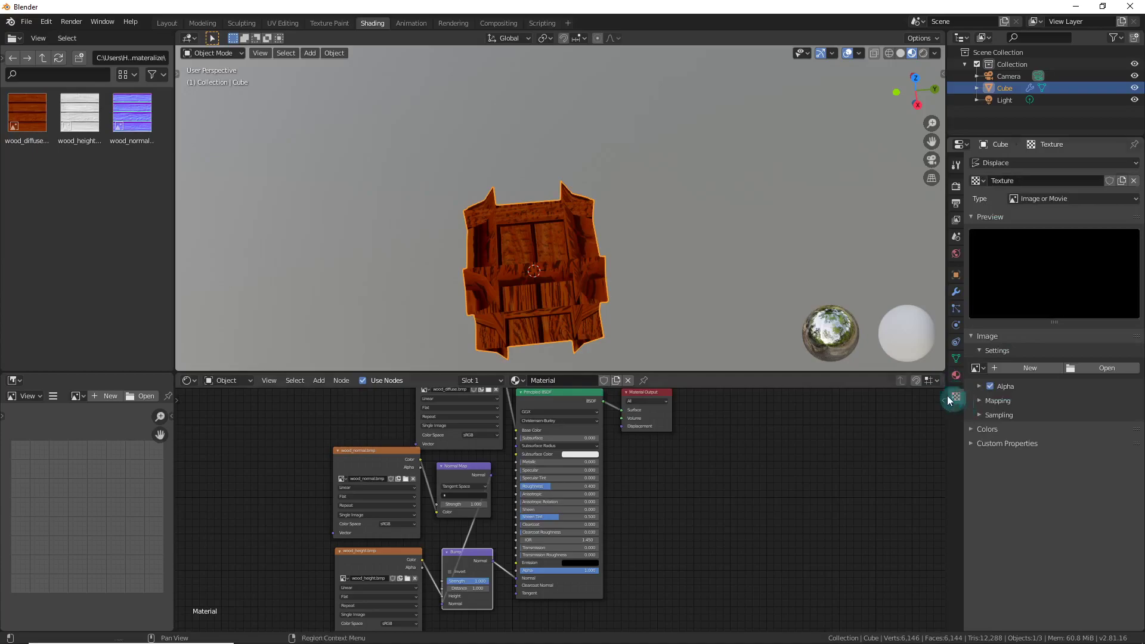
pyautogui.click(979, 369)
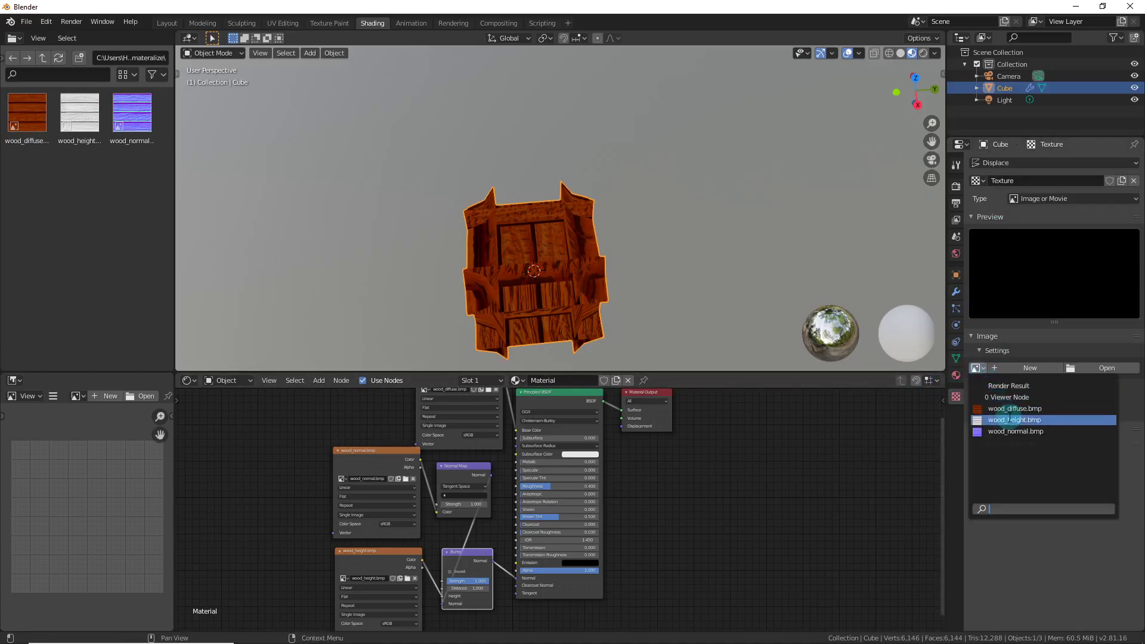
pyautogui.click(1011, 421)
pyautogui.click(956, 292)
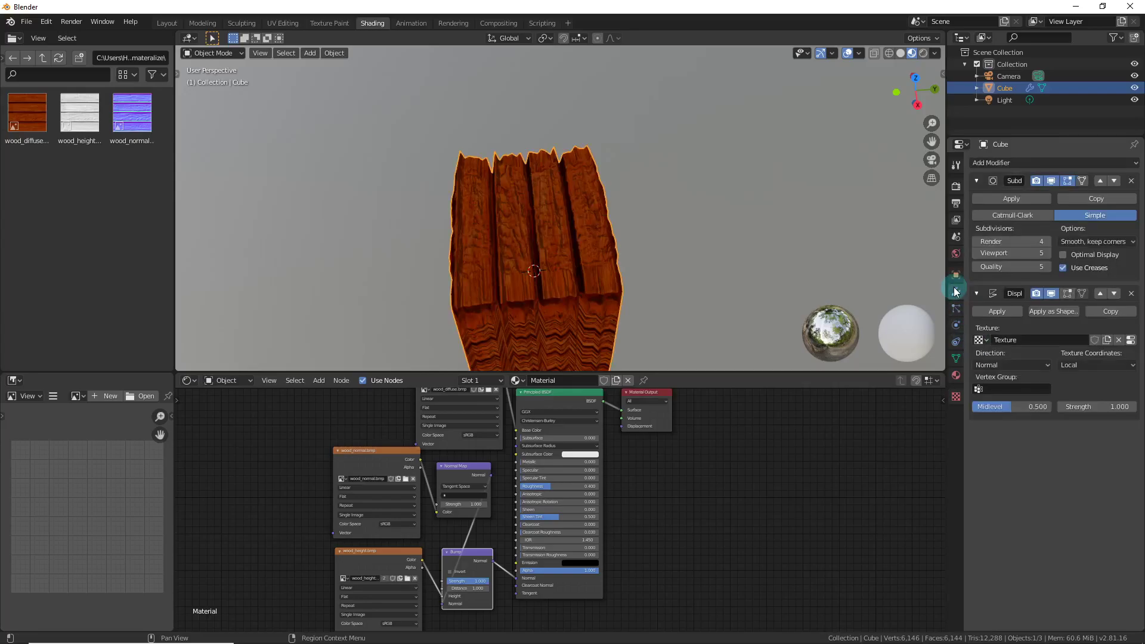
# Step: Set the displacement to UV coordinates with Strength 0.100, then inspect the crate
pyautogui.click(1094, 364)
pyautogui.click(1071, 417)
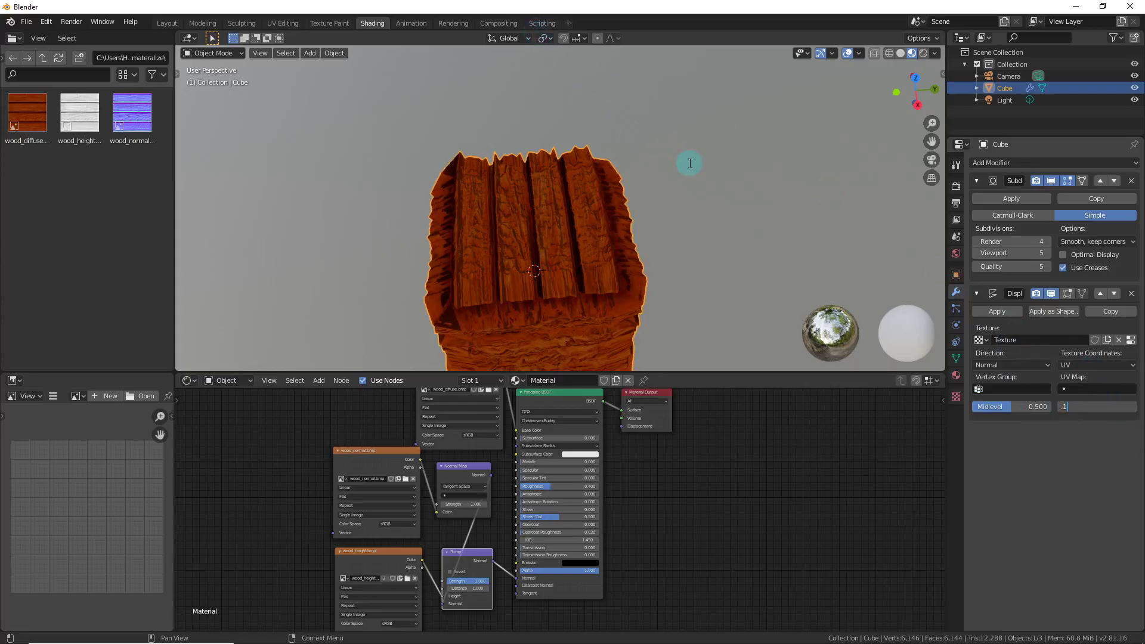
pyautogui.press('Return')
pyautogui.keyDown('ctrl'); pyautogui.moveTo(747, 197); pyautogui.dragTo(735, 162, button='middle'); pyautogui.keyUp('ctrl')
pyautogui.moveTo(908, 109); pyautogui.dragTo(926, 67)
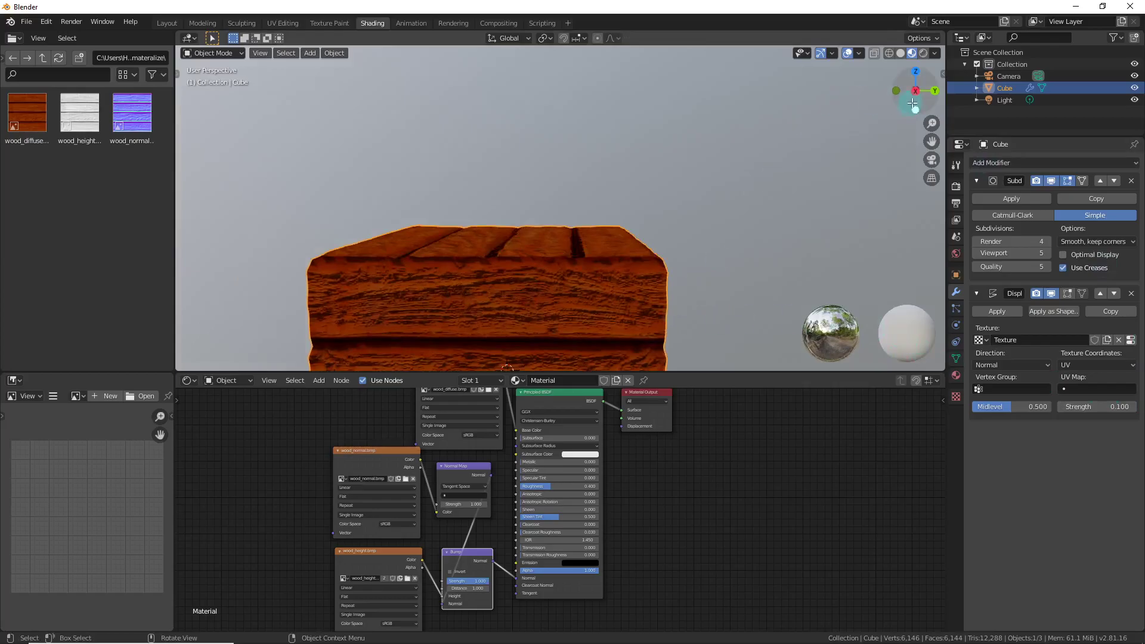
pyautogui.moveTo(935, 91); pyautogui.dragTo(767, 116)
# Step: Add a second Displace modifier with a new texture, Strength 0.05, UV coordinates, direction Z
pyautogui.click(1036, 164)
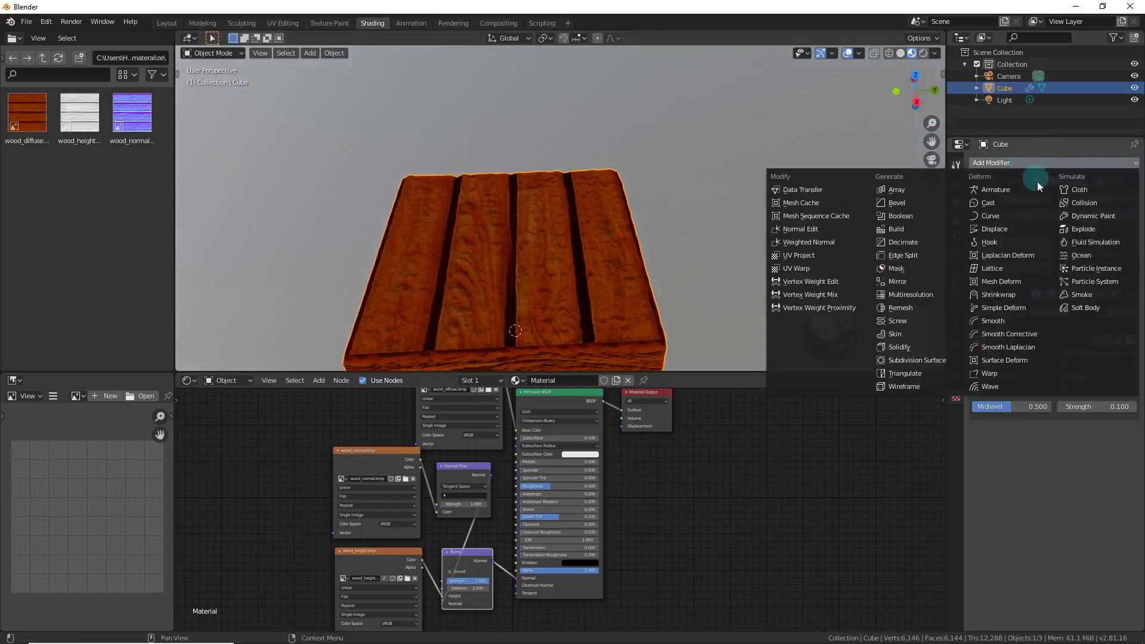
pyautogui.click(1008, 231)
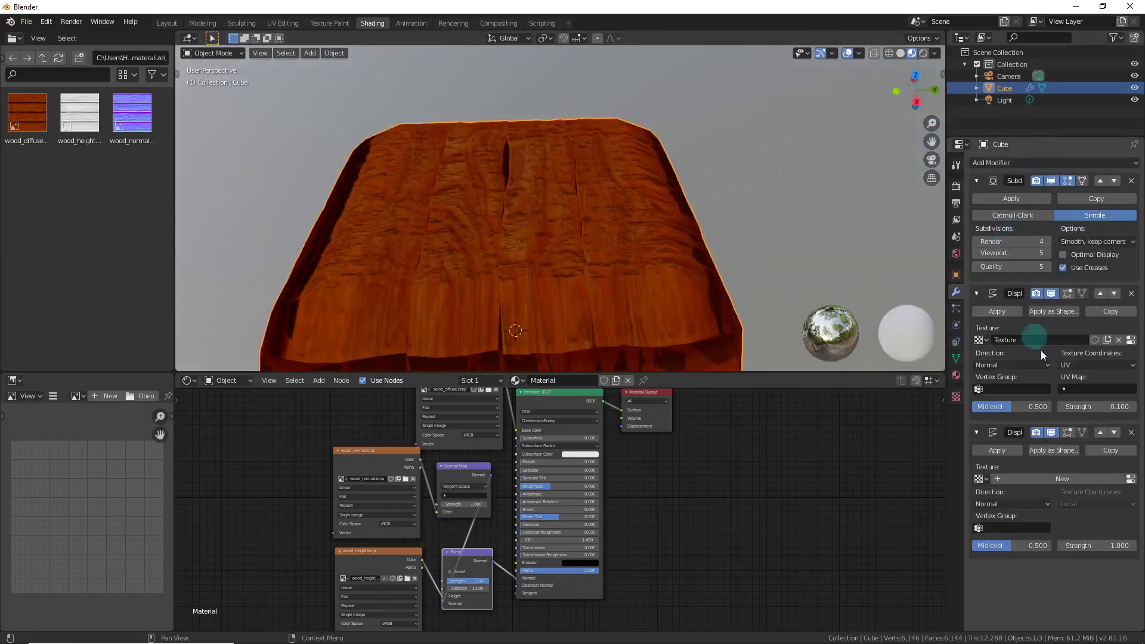
pyautogui.click(1024, 482)
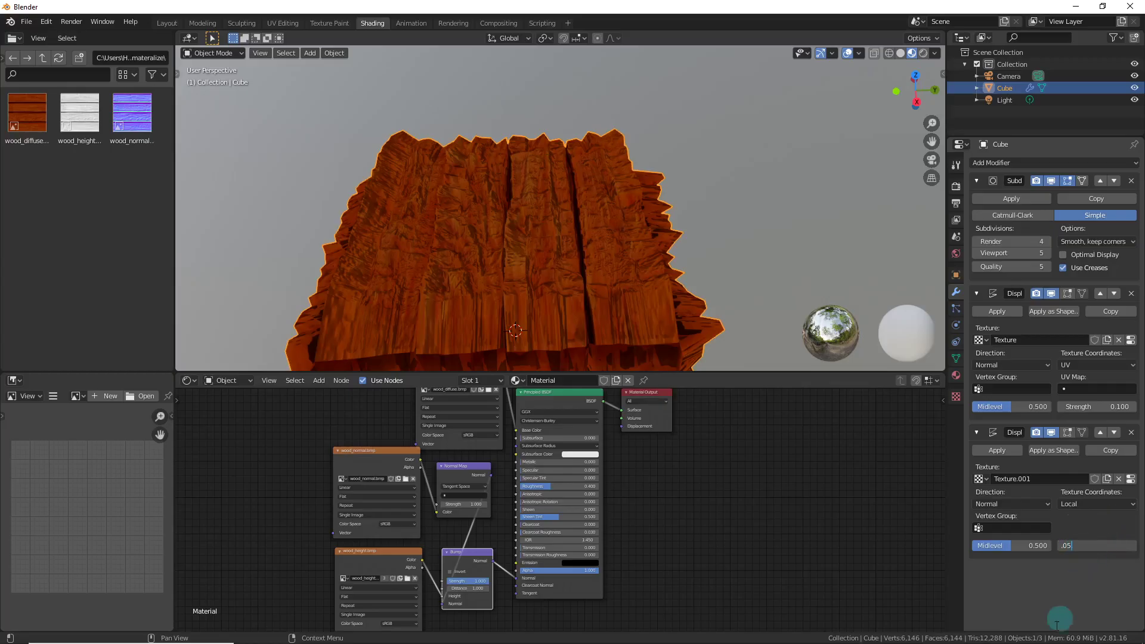
pyautogui.write('.05')
pyautogui.press('Return')
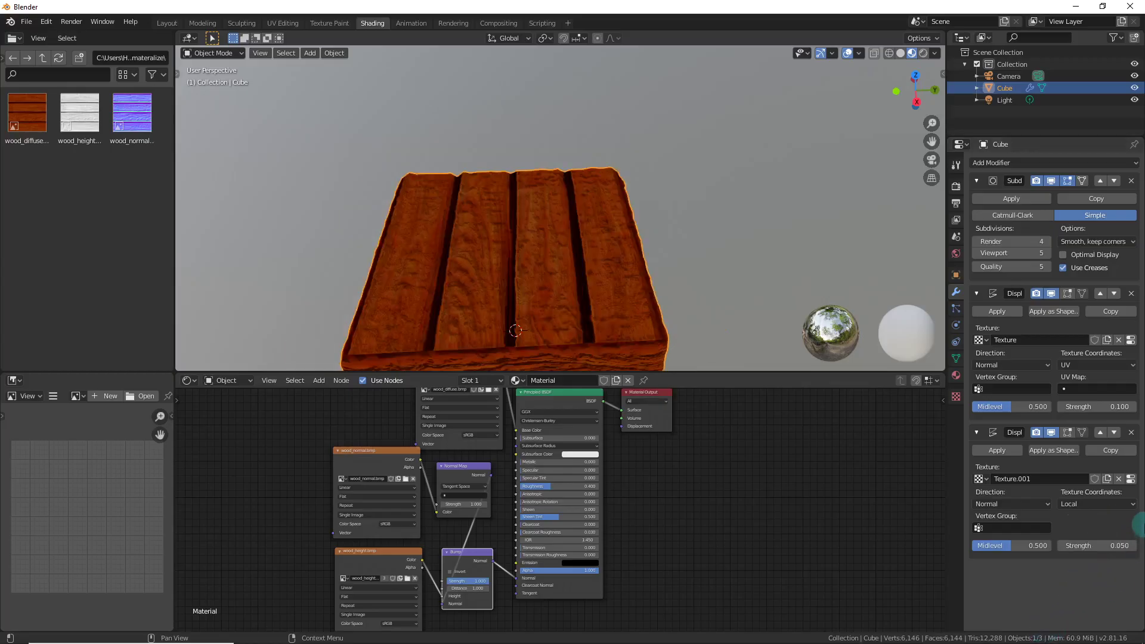
pyautogui.click(1104, 507)
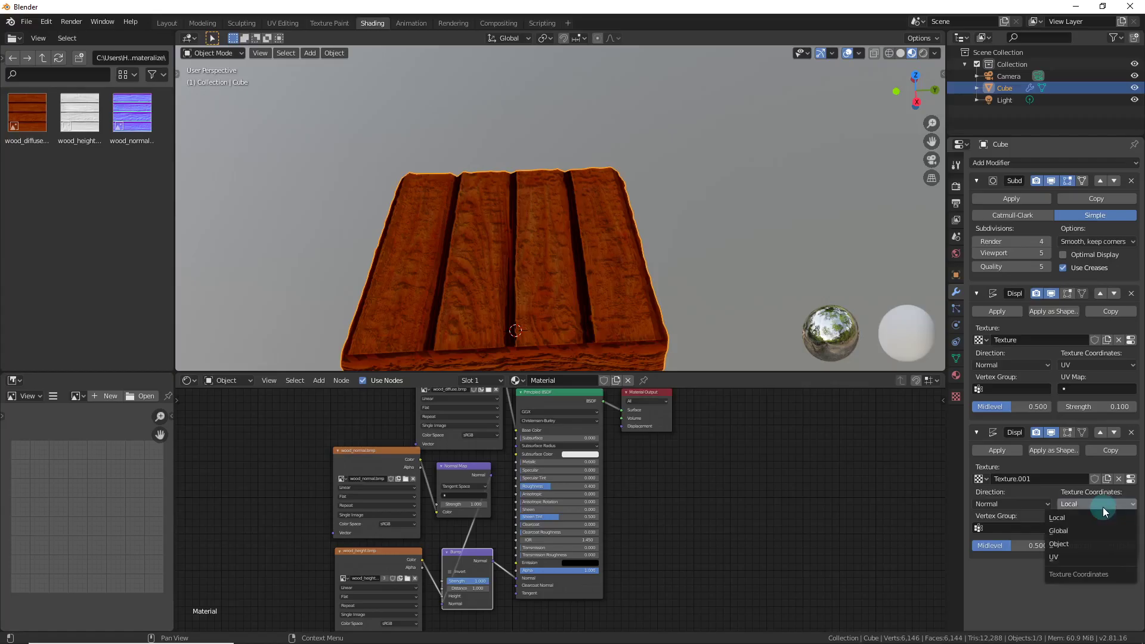
pyautogui.click(1063, 561)
pyautogui.click(1017, 506)
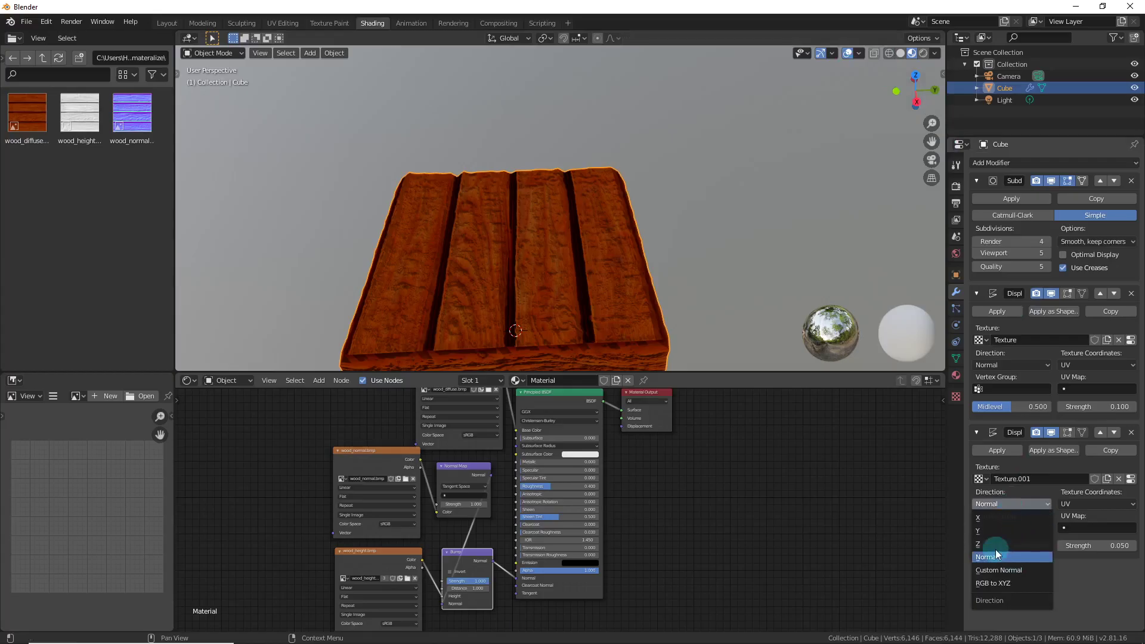
pyautogui.click(992, 547)
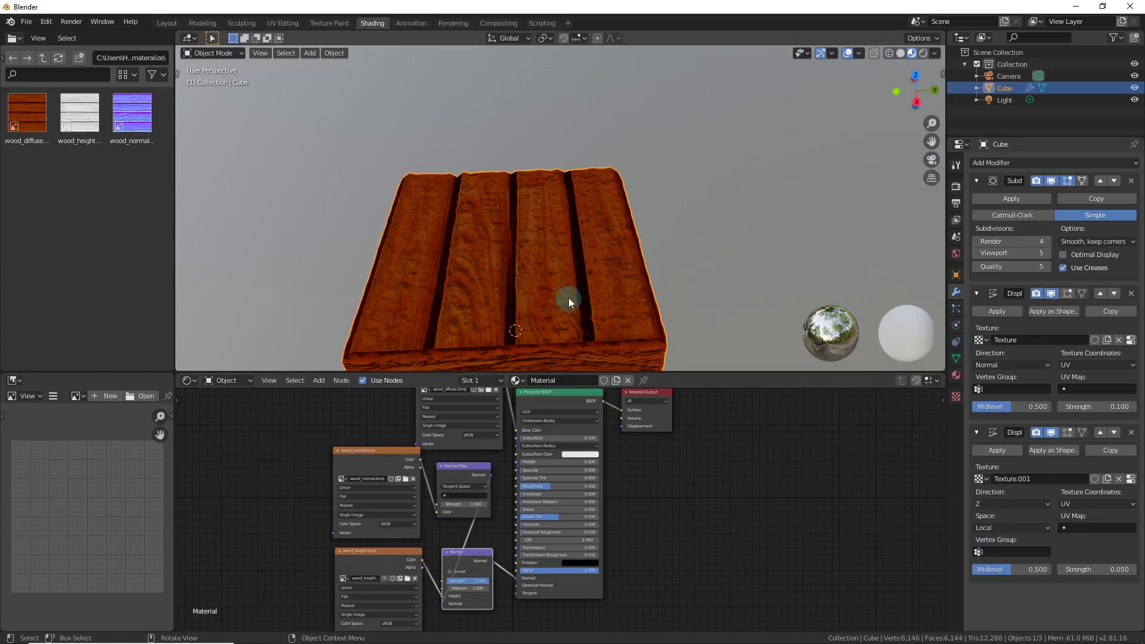
pyautogui.moveTo(932, 82); pyautogui.dragTo(920, 106)
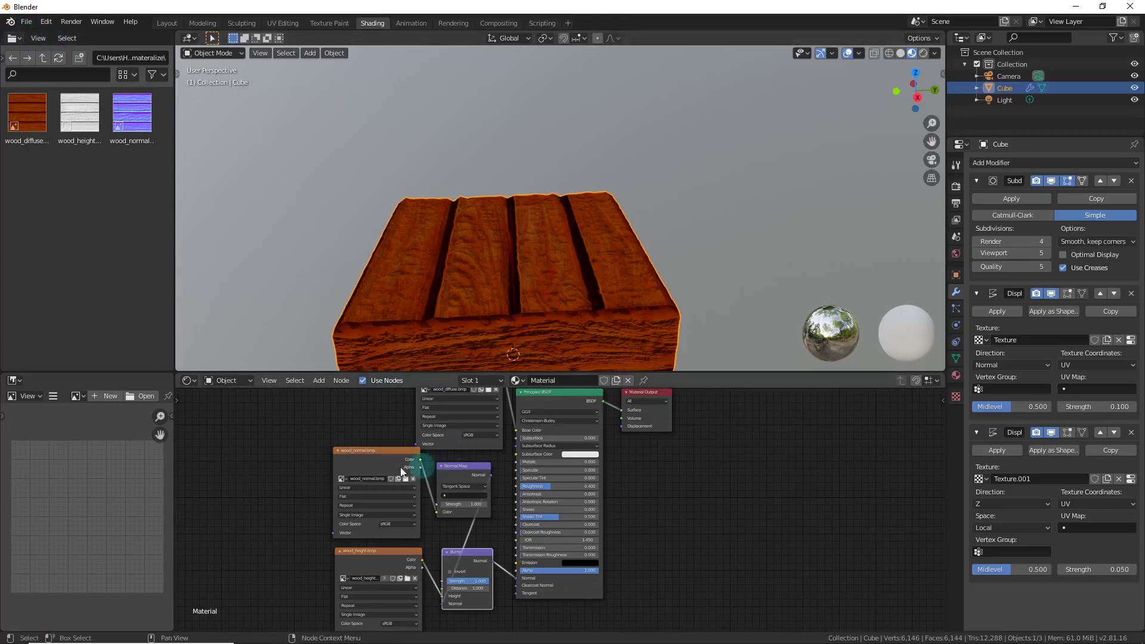
# Step: Export the cube as wood.fbx via File > Export > FBX, then minimize Blender
pyautogui.click(27, 23)
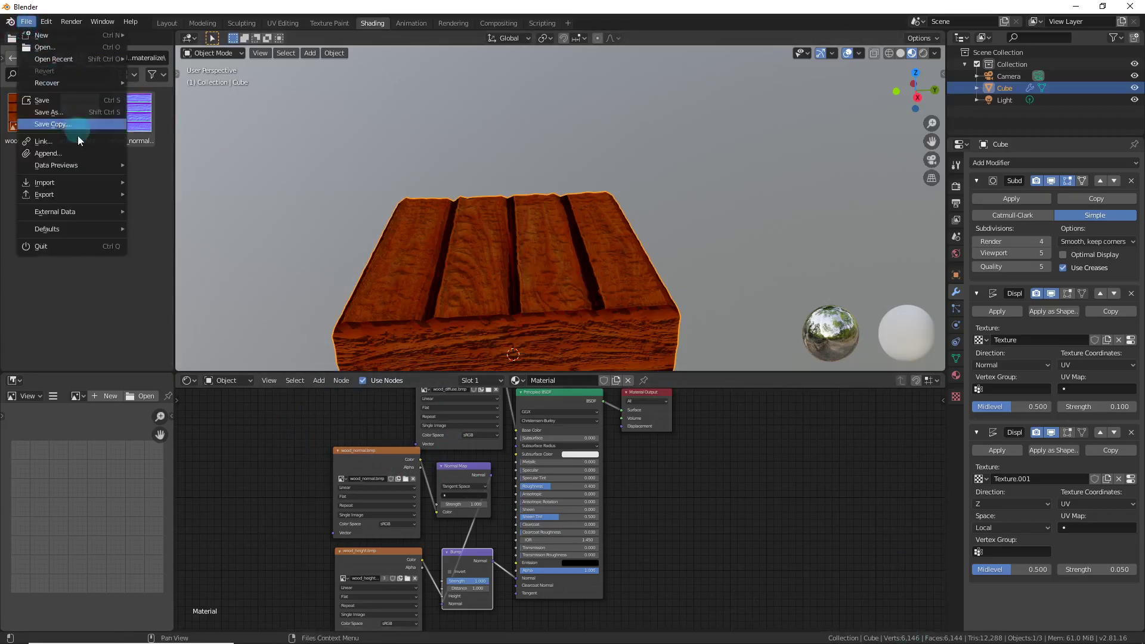
pyautogui.moveTo(54, 192)
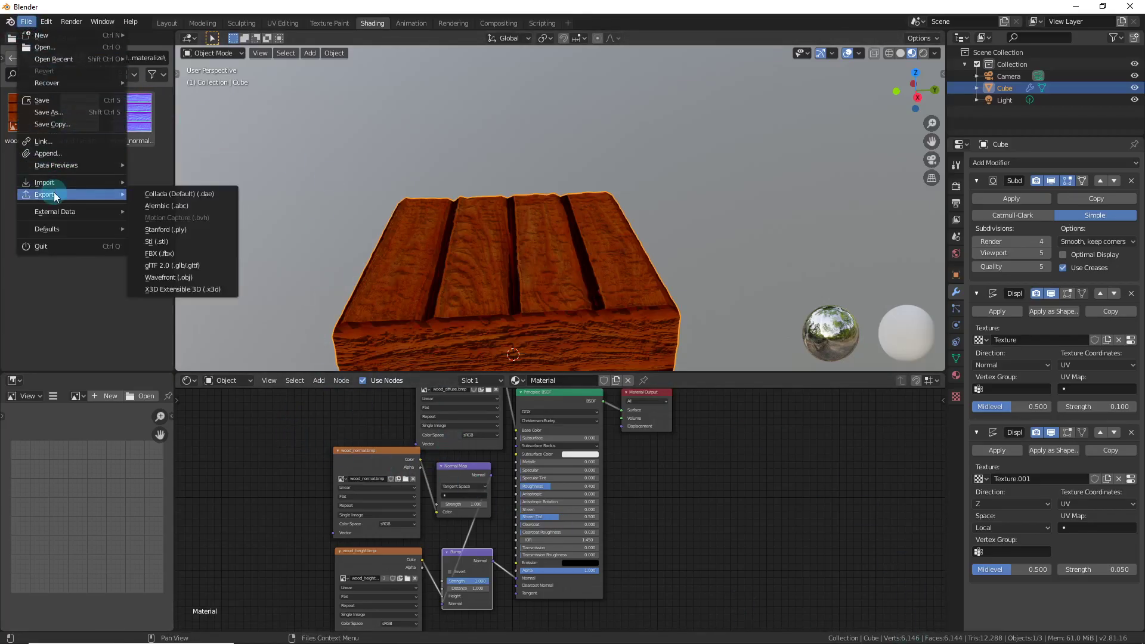
pyautogui.click(156, 252)
pyautogui.click(522, 513)
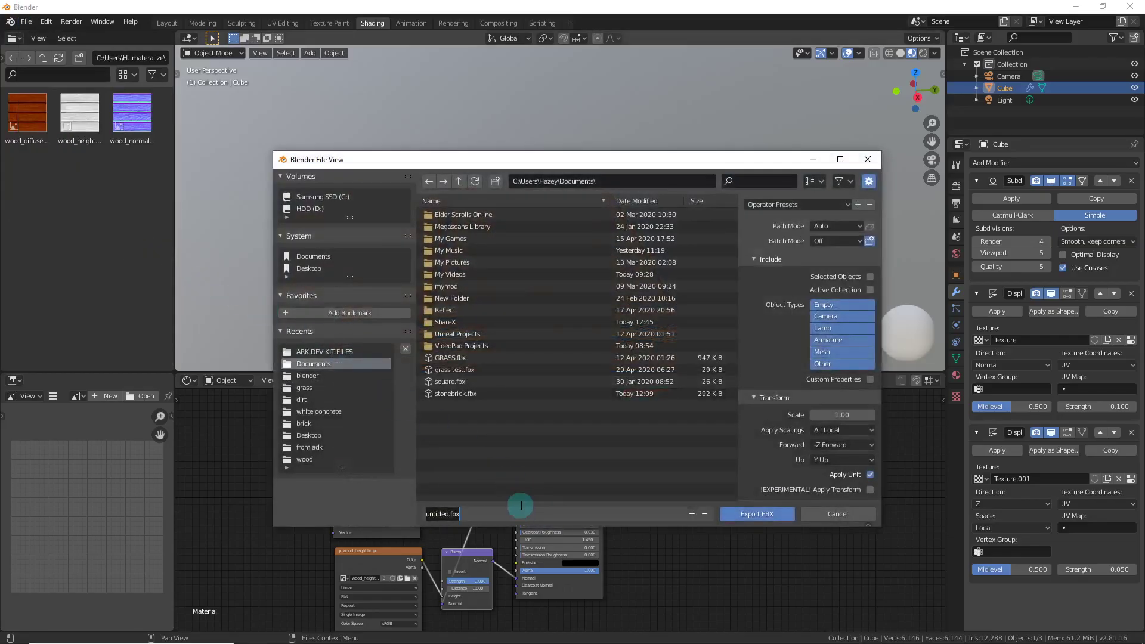
pyautogui.write('wood')
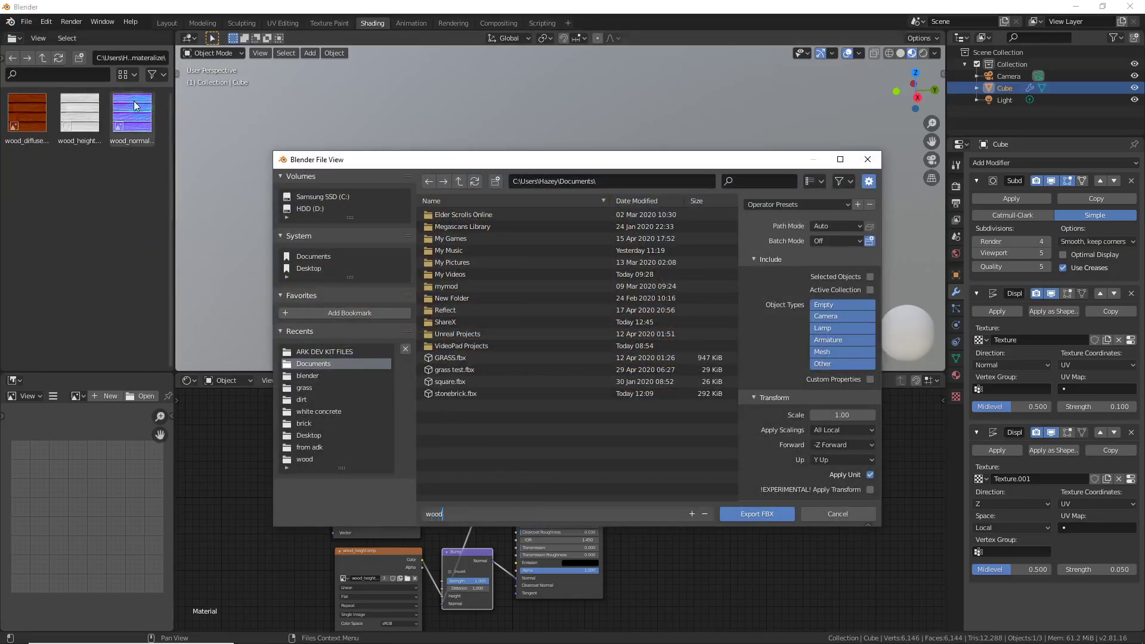
pyautogui.click(771, 519)
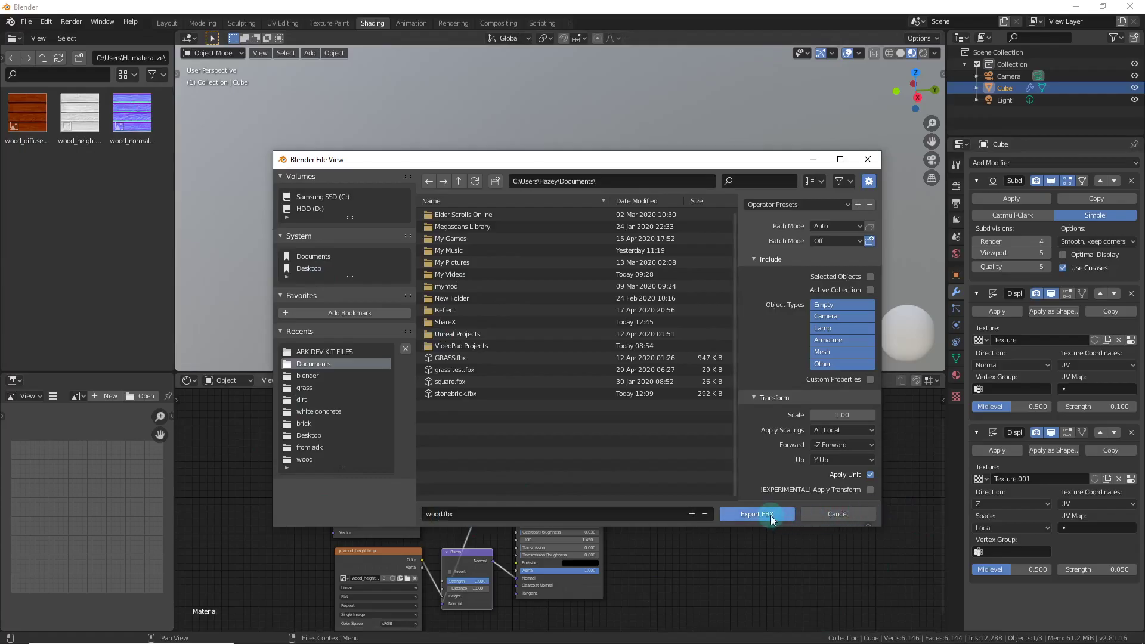
pyautogui.click(1074, 5)
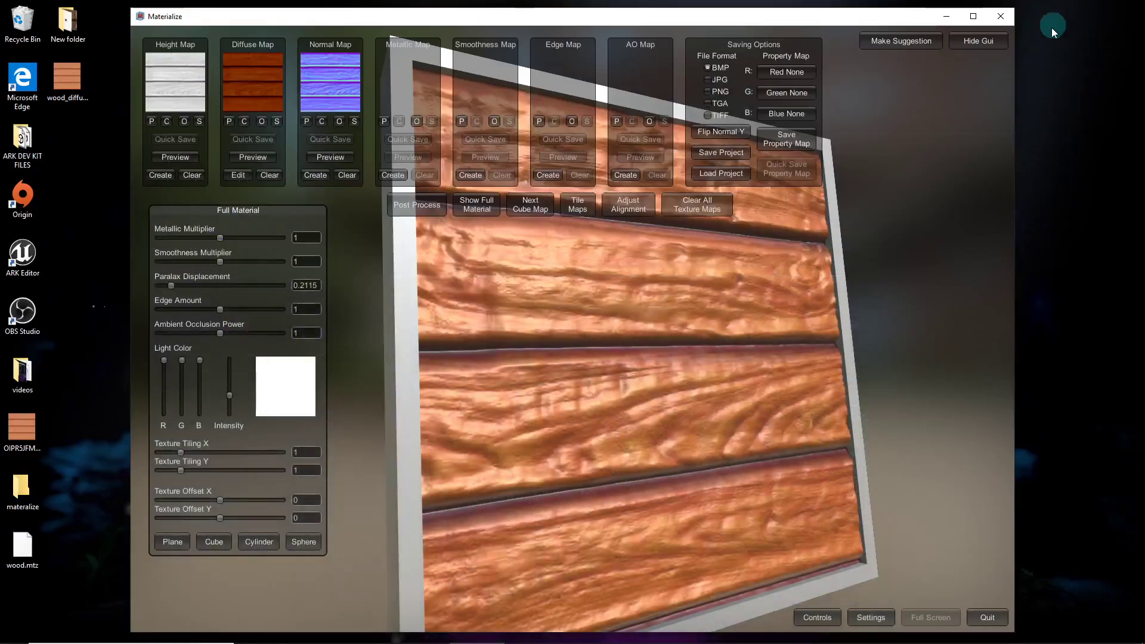
# Step: Create 'materials' and 'wood' folders inside the tm mod in the Content Browser
pyautogui.click(946, 17)
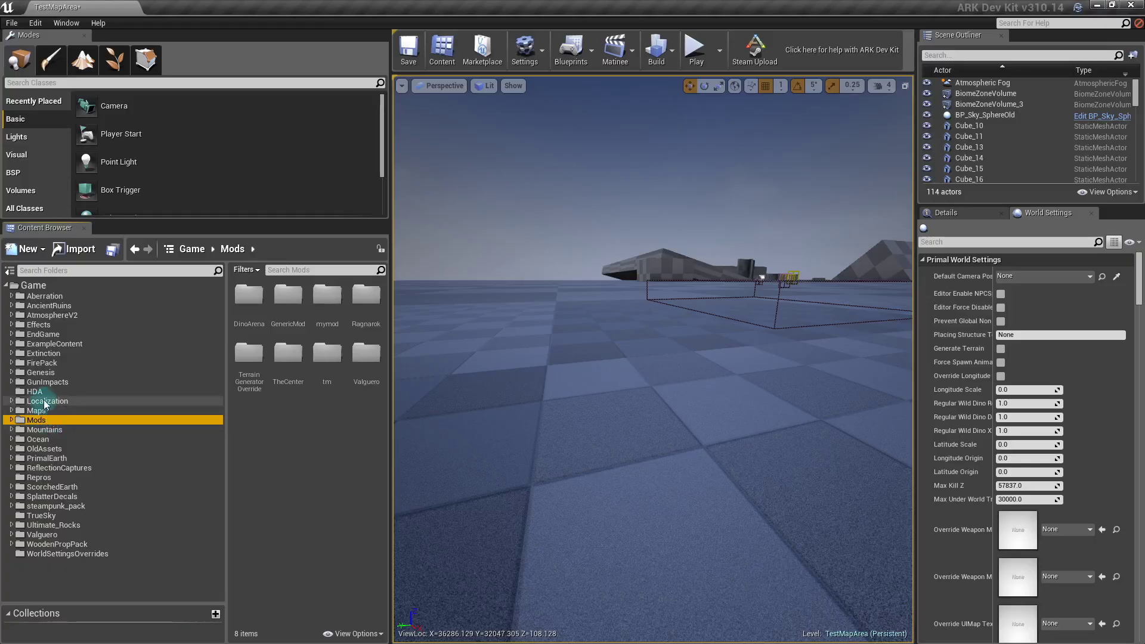
pyautogui.doubleClick(333, 370)
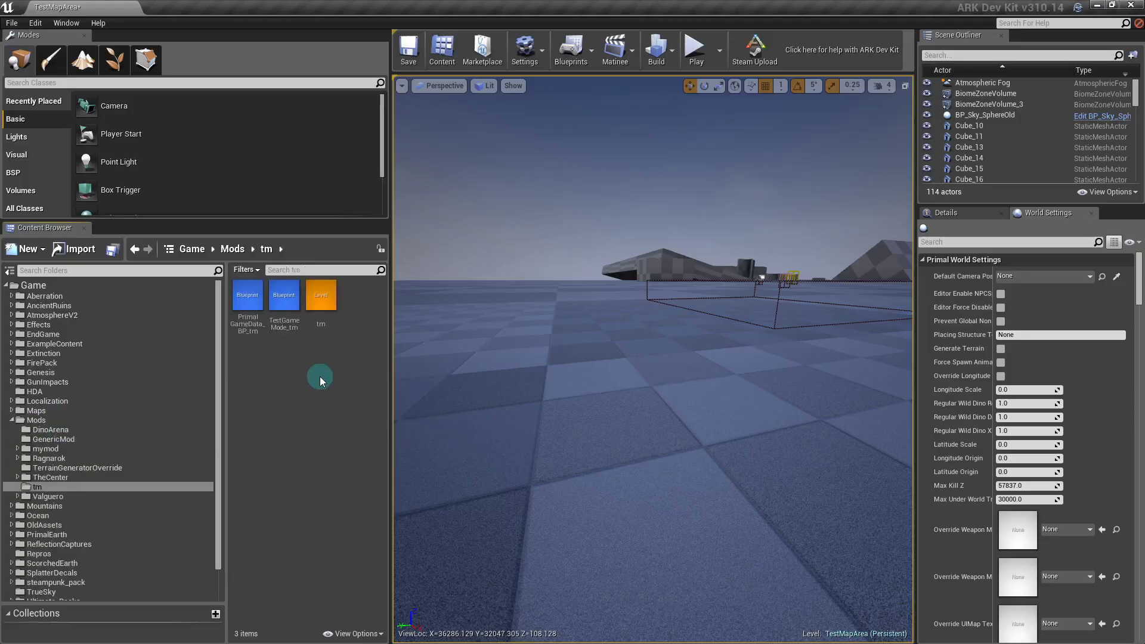
pyautogui.rightClick(325, 377)
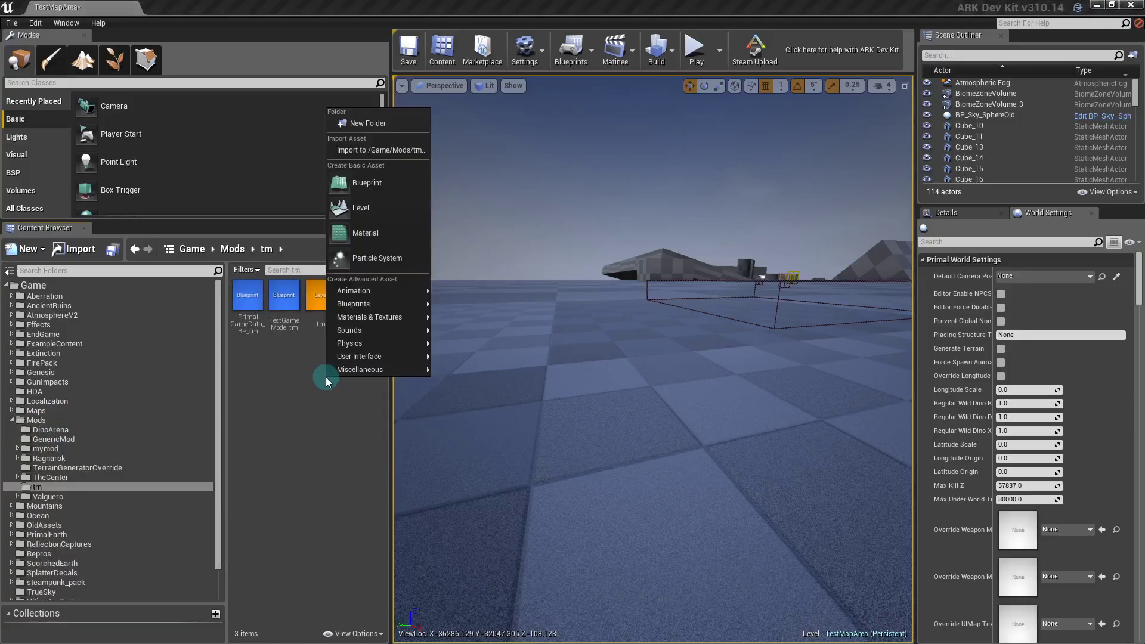
pyautogui.click(363, 127)
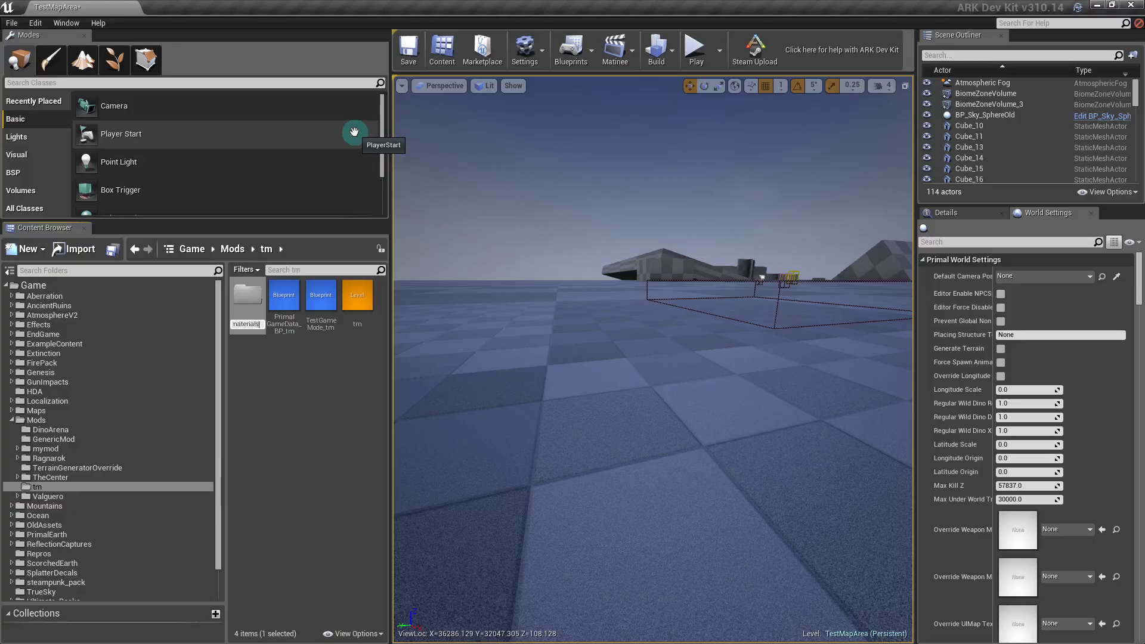
pyautogui.write('materials')
pyautogui.click(326, 398)
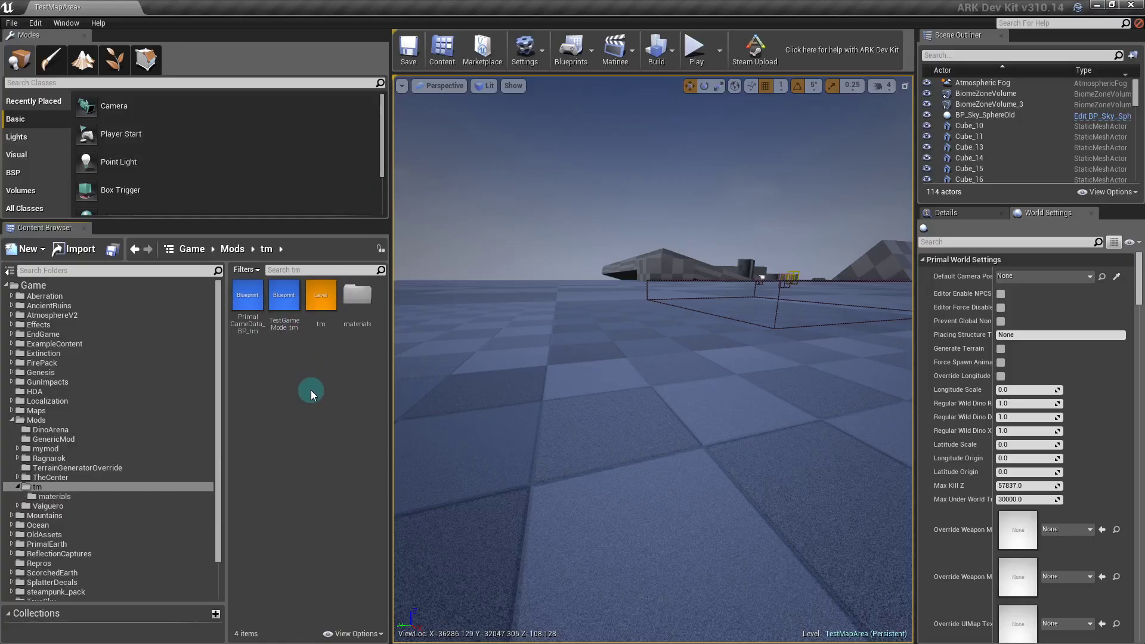
pyautogui.rightClick(310, 390)
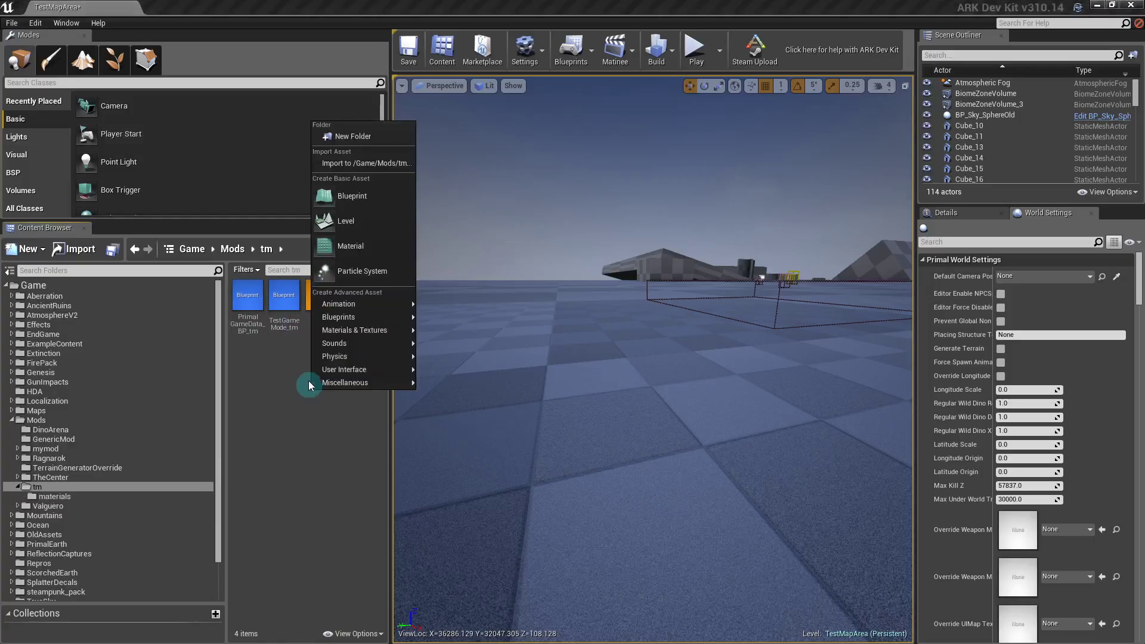
pyautogui.click(373, 138)
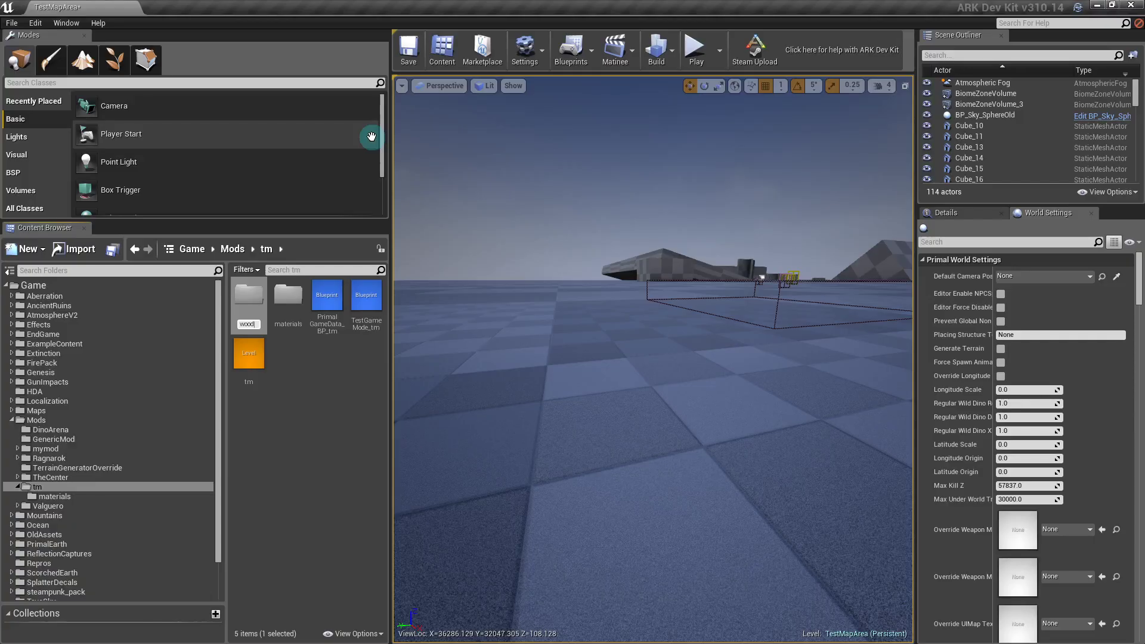
pyautogui.click(332, 399)
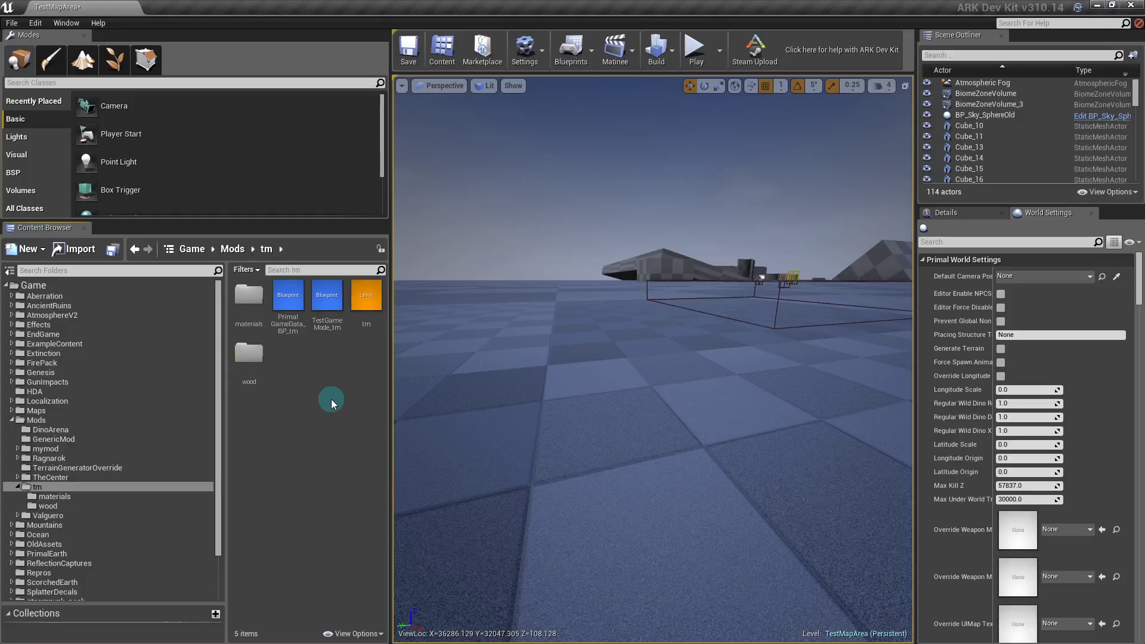
# Step: Create a 'textures' folder inside materials and open it
pyautogui.doubleClick(253, 301)
pyautogui.rightClick(264, 316)
pyautogui.click(303, 330)
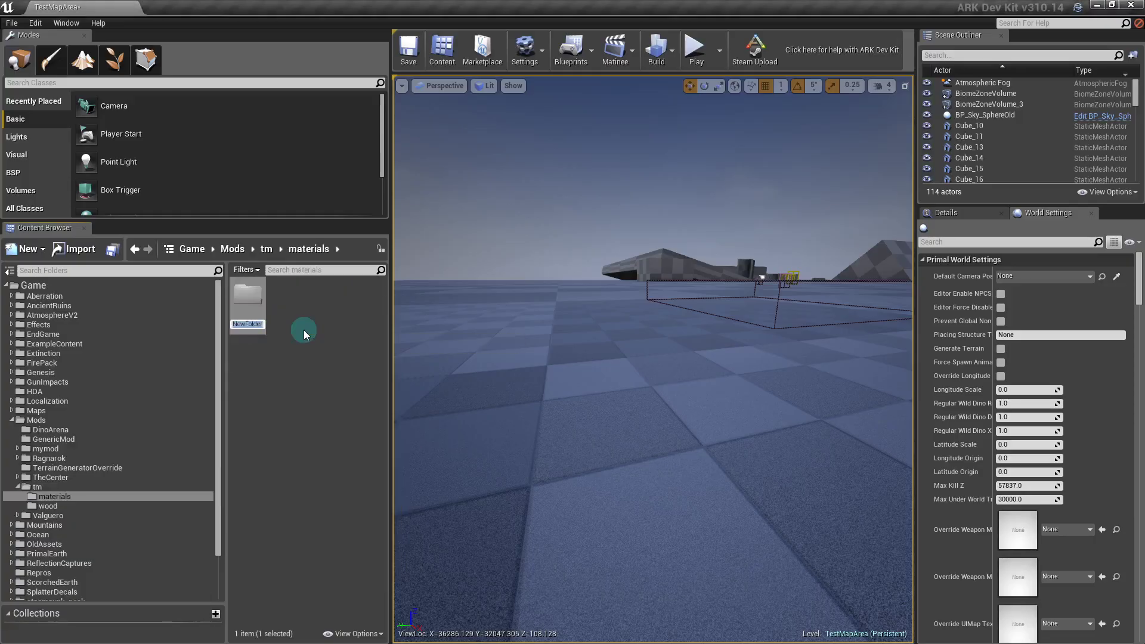
pyautogui.write('textures')
pyautogui.press('Return')
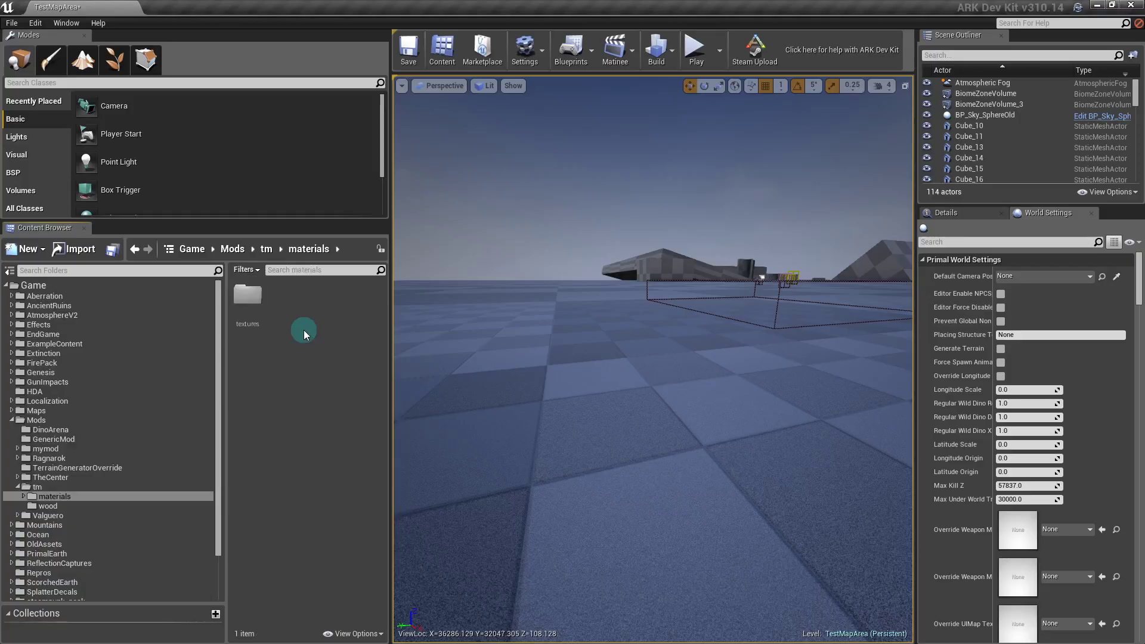
pyautogui.doubleClick(248, 298)
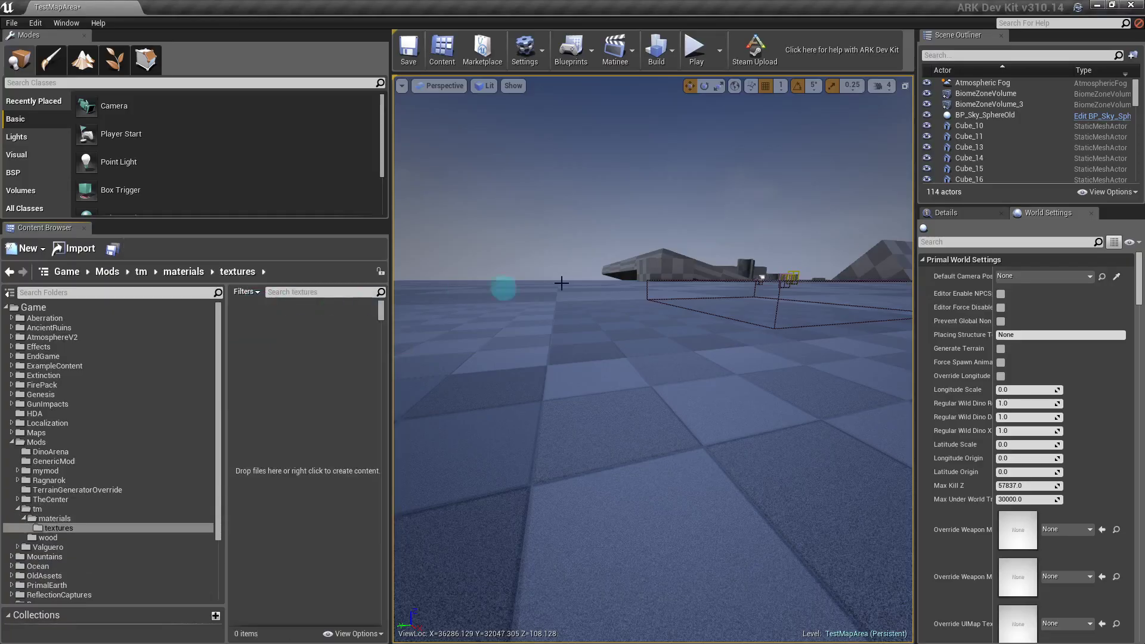
# Step: Shrink the editor to reveal Explorer and select wood_normal.bmp among the exported textures
pyautogui.click(1112, 5)
pyautogui.click(913, 458)
pyautogui.moveTo(942, 406); pyautogui.dragTo(800, 318)
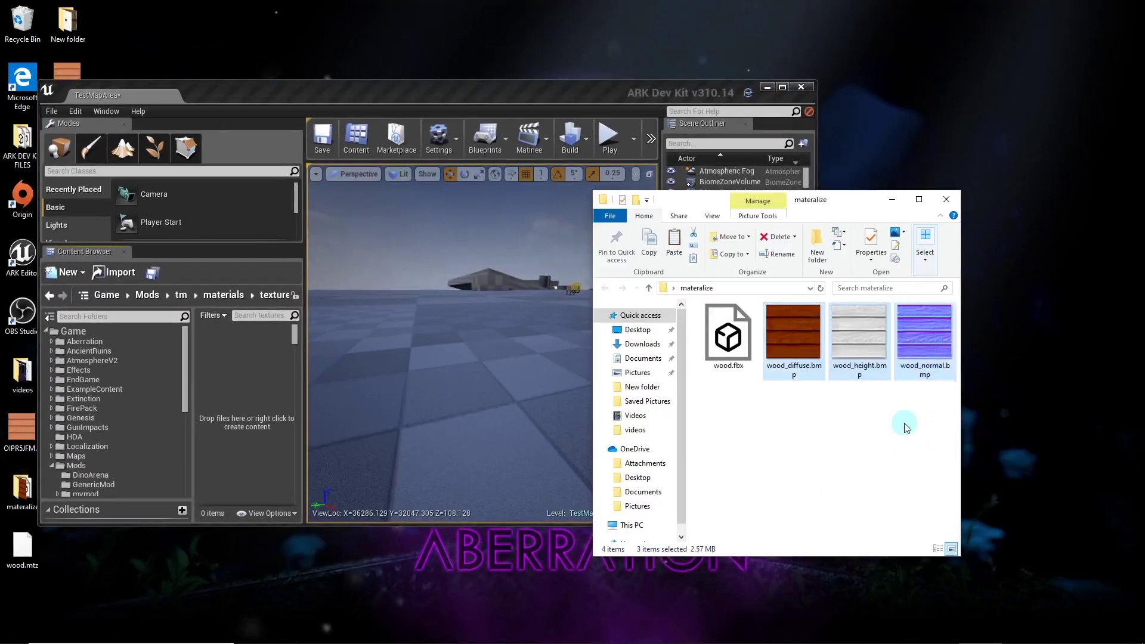
pyautogui.click(927, 346)
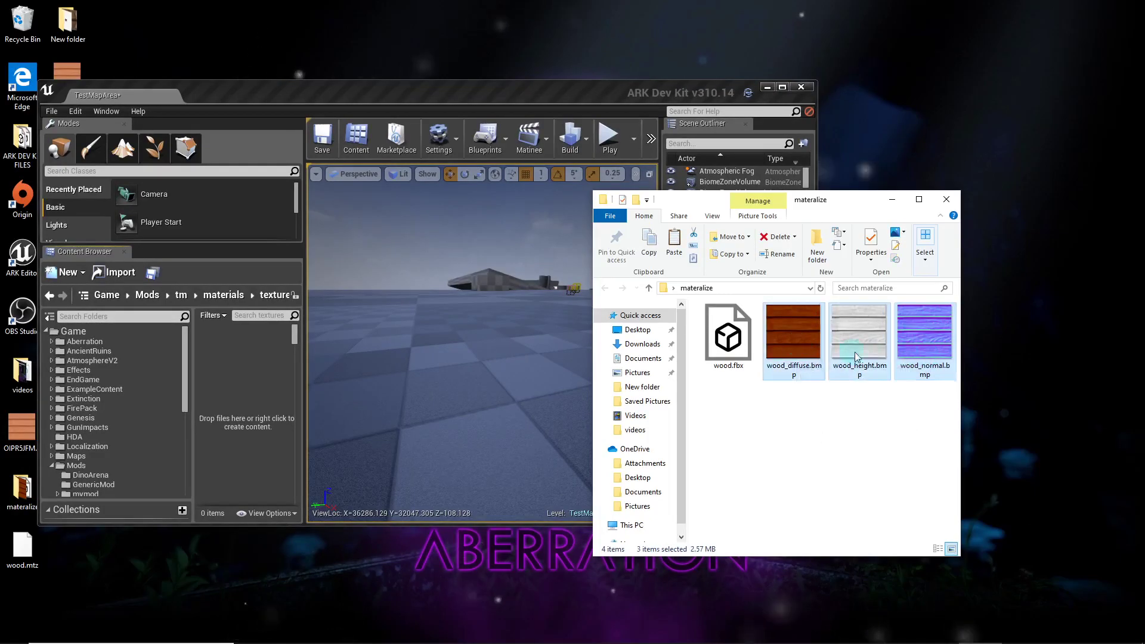
# Step: Import wood_diffuse.bmp and wood_normal.bmp into the textures folder, accepting the non-power-of-two warning
pyautogui.keyDown('ctrl'); pyautogui.click(805, 337); pyautogui.keyUp('ctrl')
pyautogui.moveTo(805, 338); pyautogui.dragTo(246, 360)
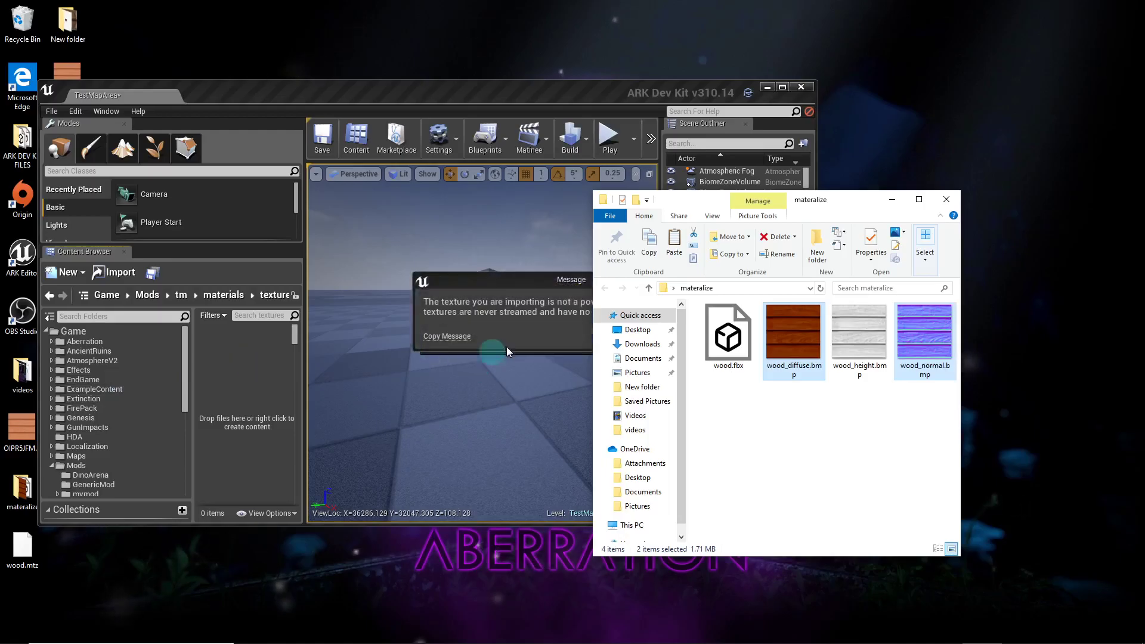
pyautogui.click(650, 339)
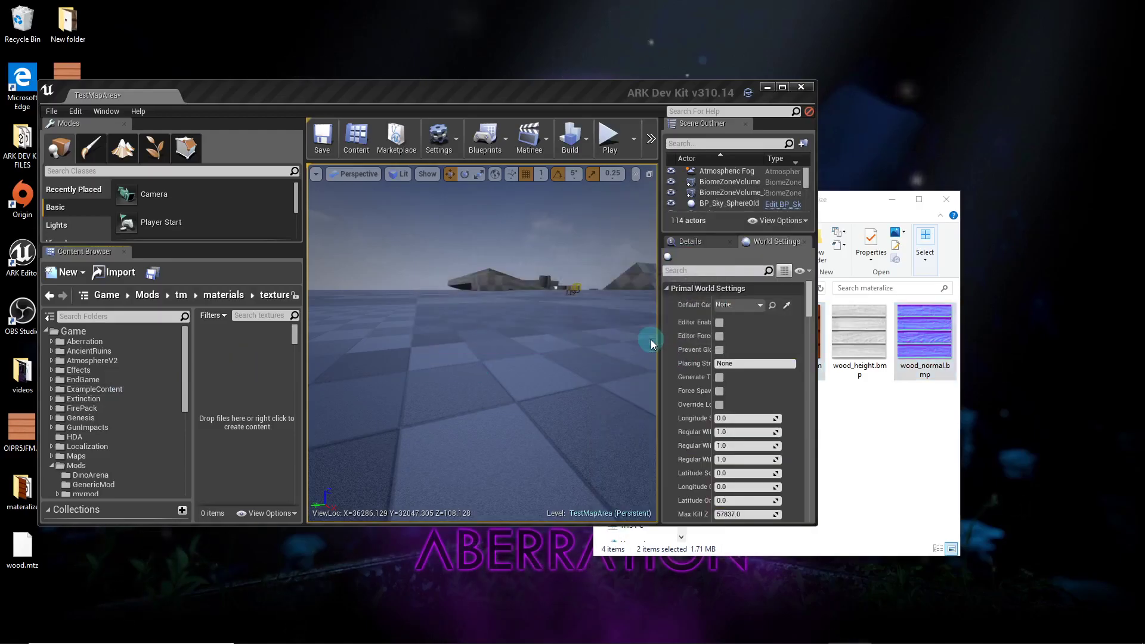
pyautogui.click(539, 453)
pyautogui.click(669, 123)
pyautogui.click(767, 90)
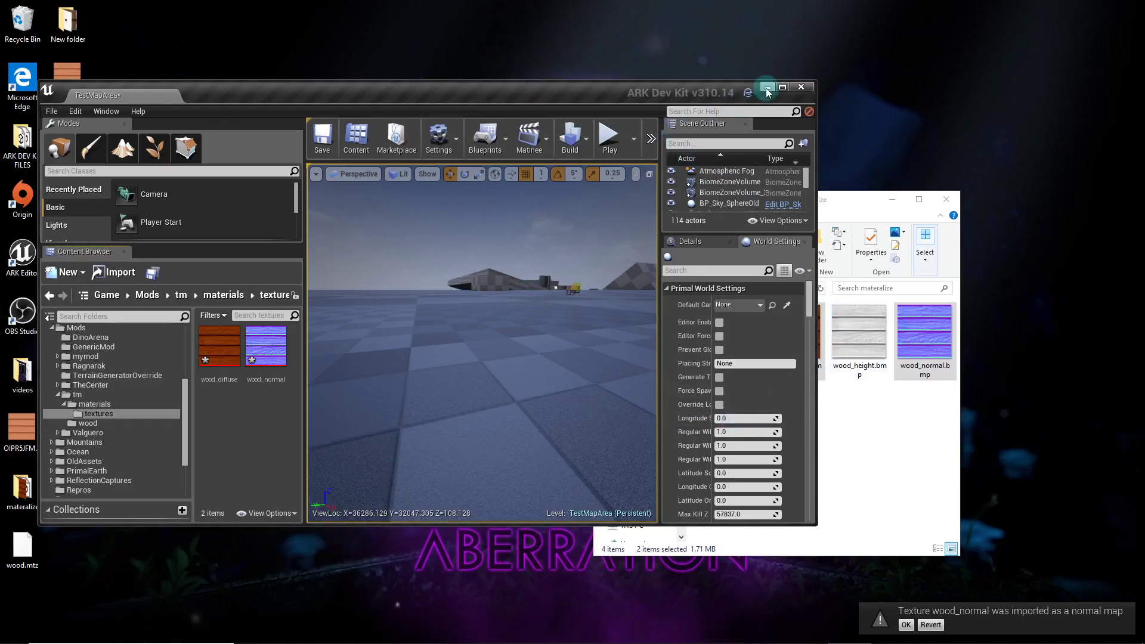
# Step: Create a NewMaterial asset in the tm materials folder and open it in the material editor
pyautogui.click(96, 404)
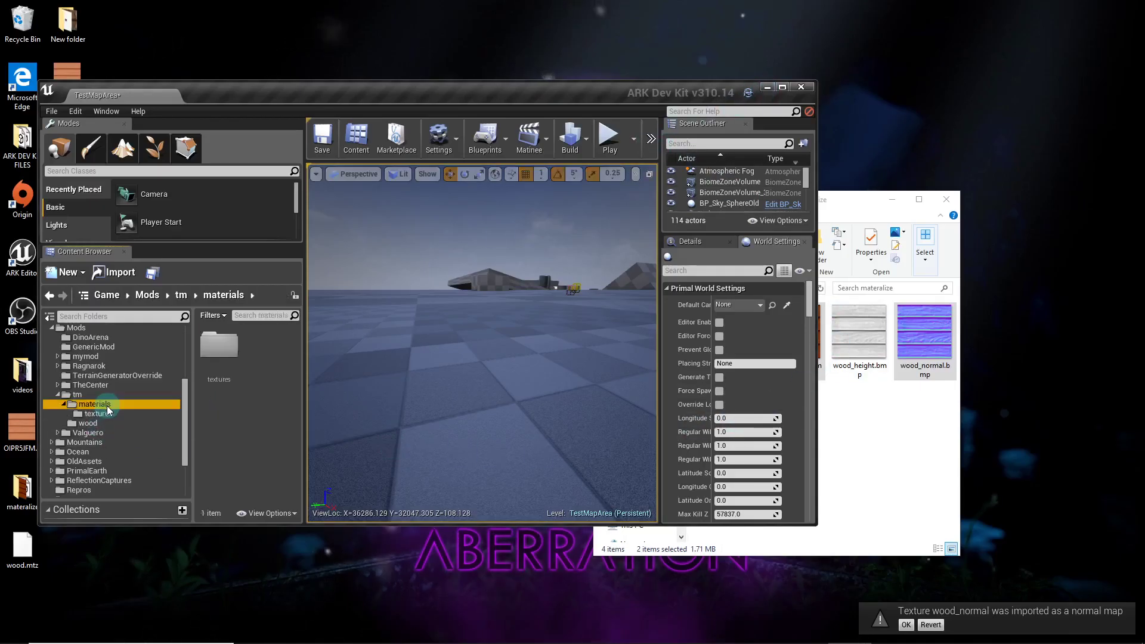
pyautogui.rightClick(270, 372)
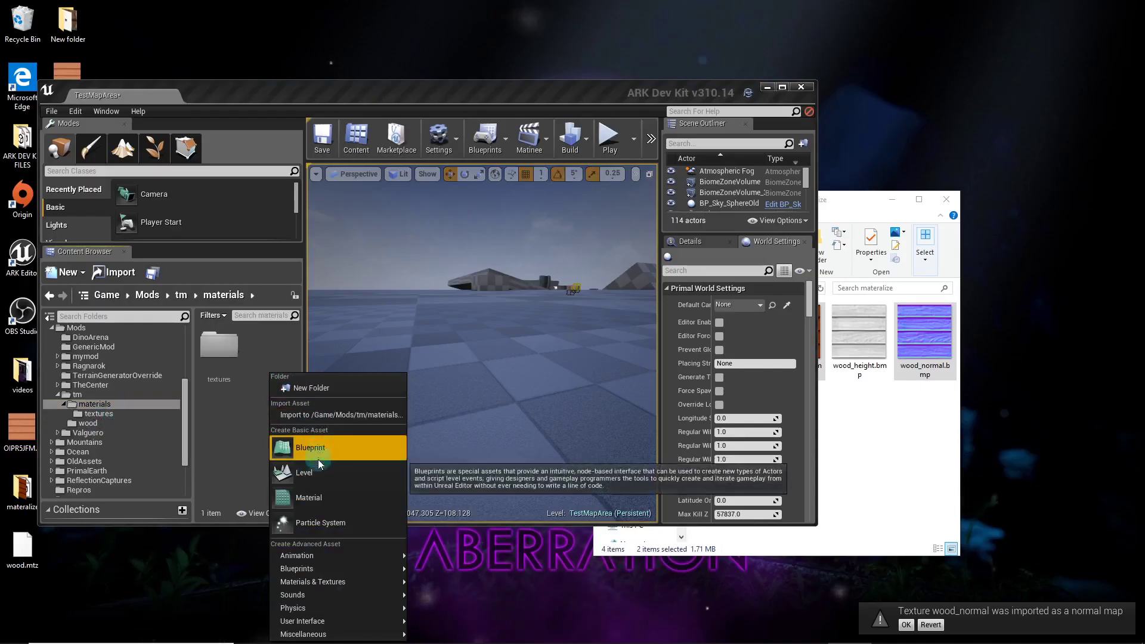
pyautogui.click(303, 498)
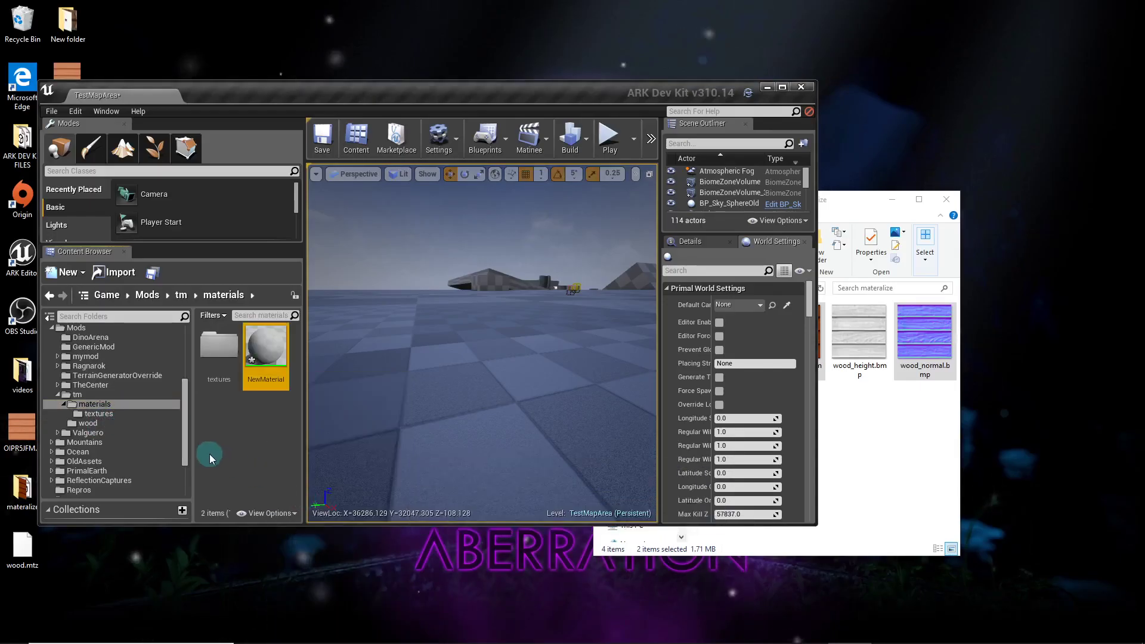
pyautogui.doubleClick(270, 360)
pyautogui.moveTo(608, 345); pyautogui.dragTo(656, 353, button='right')
# Step: Add wood_diffuse and wood_normal texture samples, wiring them to Base Color and Normal
pyautogui.doubleClick(219, 346)
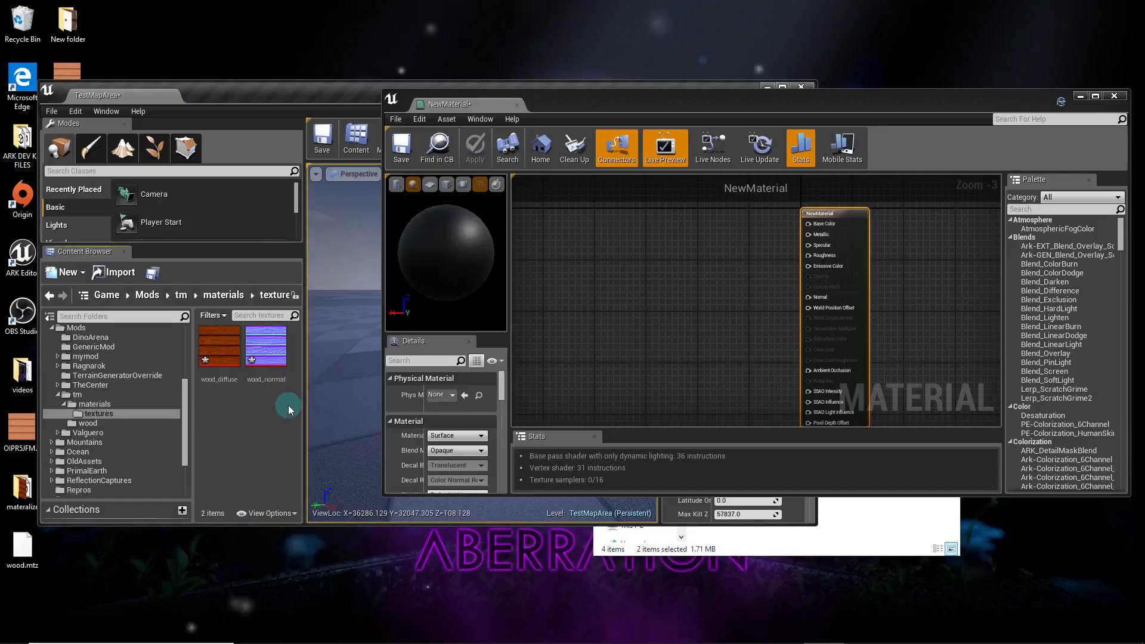
pyautogui.moveTo(220, 356); pyautogui.dragTo(636, 296)
pyautogui.moveTo(266, 352); pyautogui.dragTo(595, 352)
pyautogui.moveTo(656, 296); pyautogui.dragTo(808, 223)
pyautogui.moveTo(641, 362); pyautogui.dragTo(809, 297)
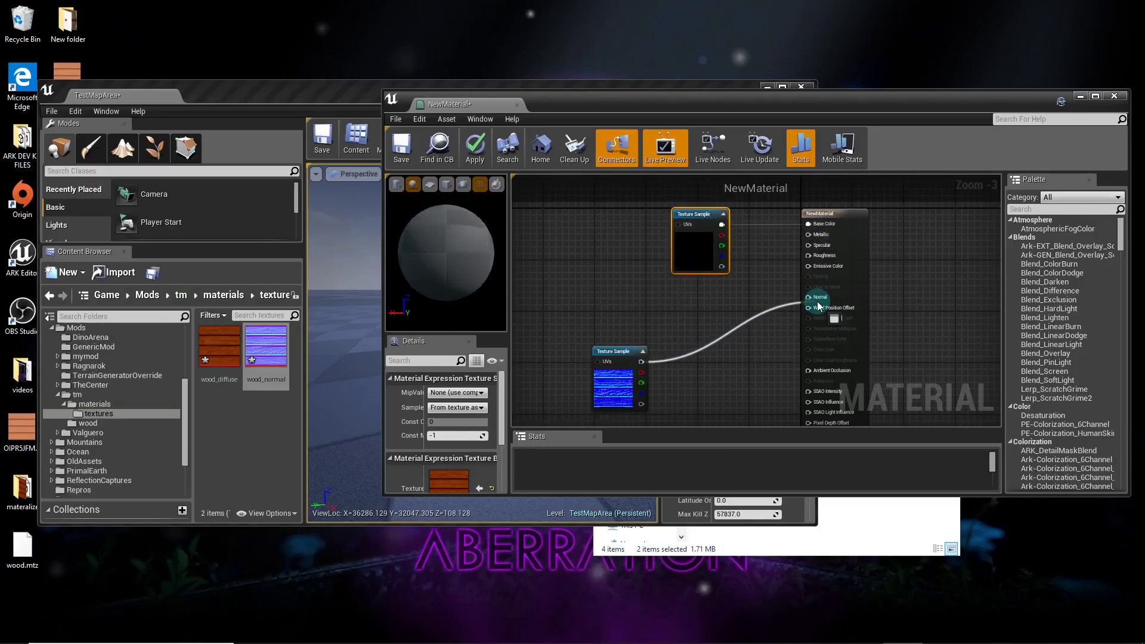
pyautogui.moveTo(624, 365); pyautogui.dragTo(702, 311)
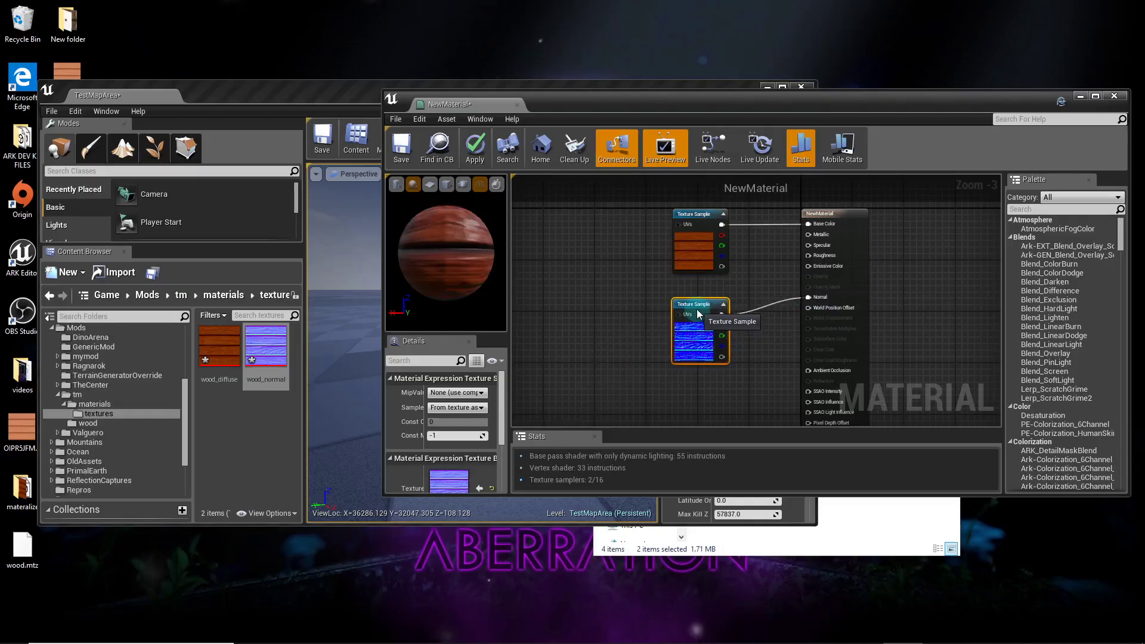
# Step: Preview NewMaterial on a cube and rotate it to inspect the wood planks
pyautogui.click(446, 185)
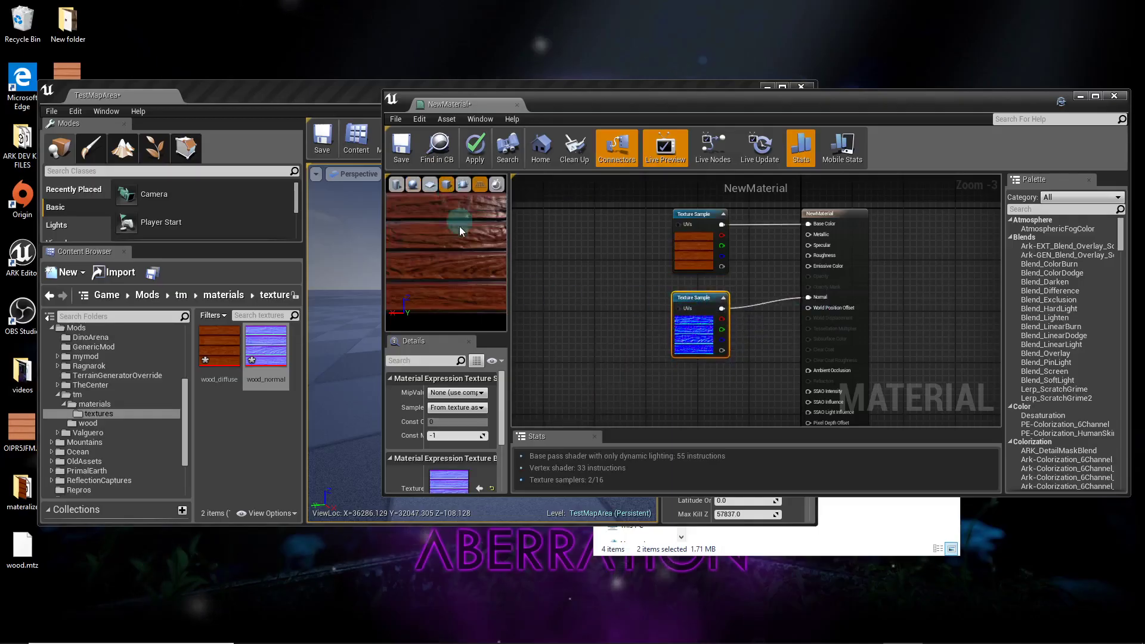
pyautogui.moveTo(459, 227)
pyautogui.mouseDown()
pyautogui.moveTo(547, 266)
pyautogui.moveTo(458, 233)
pyautogui.mouseUp()
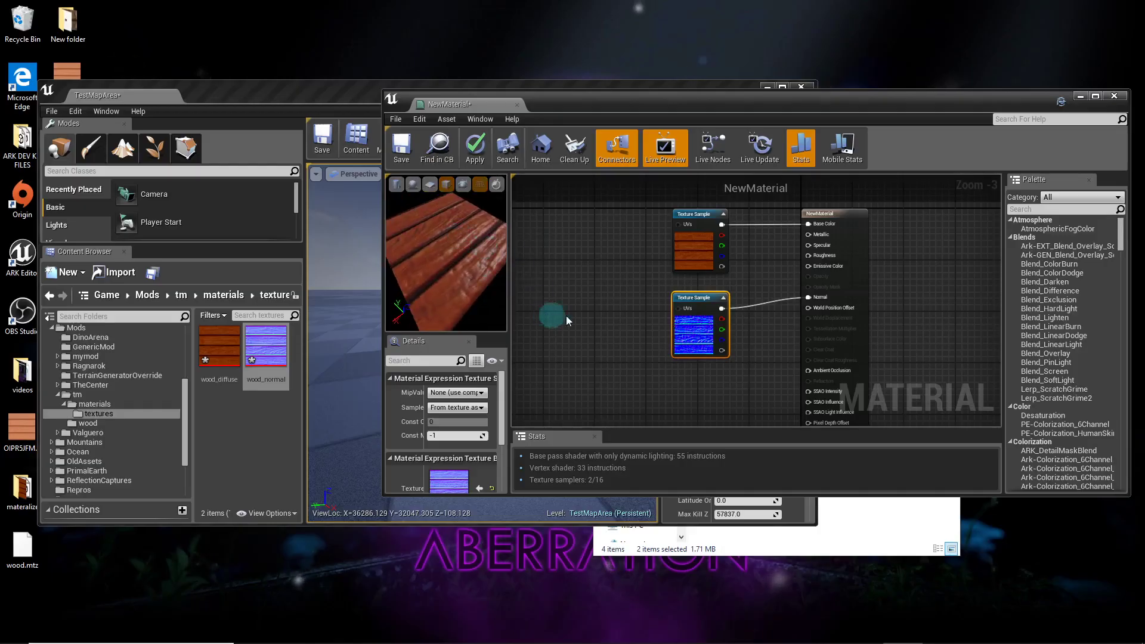
pyautogui.scroll(-2, 751, 325)
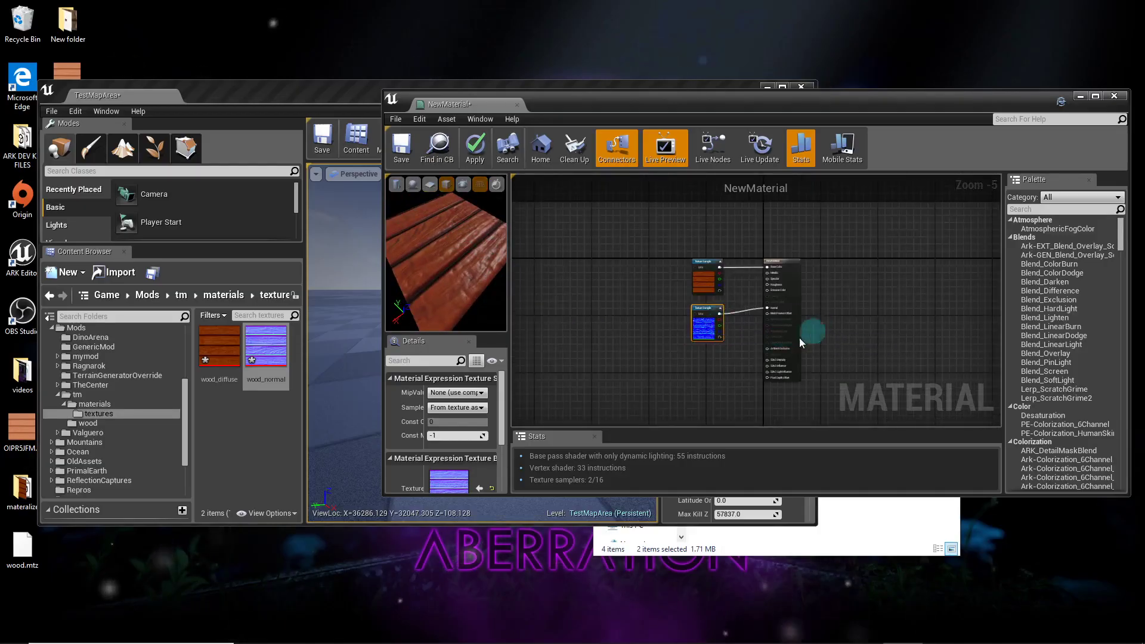
pyautogui.scroll(3, 823, 329)
pyautogui.moveTo(812, 296); pyautogui.dragTo(846, 317, button='right')
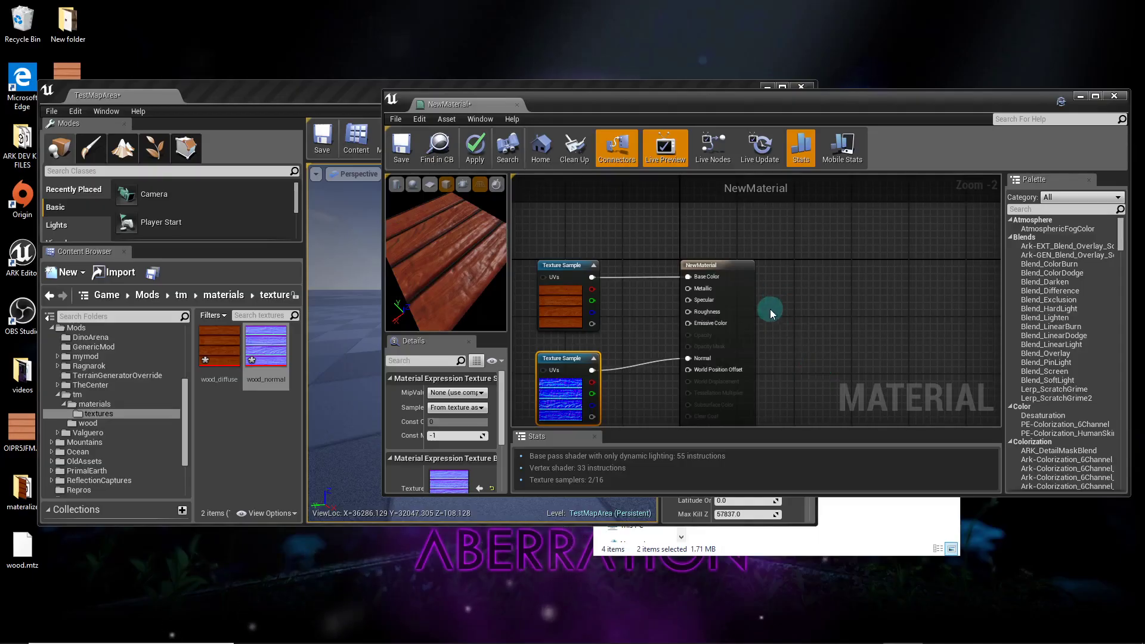
pyautogui.scroll(-2, 770, 309)
pyautogui.scroll(2, 771, 309)
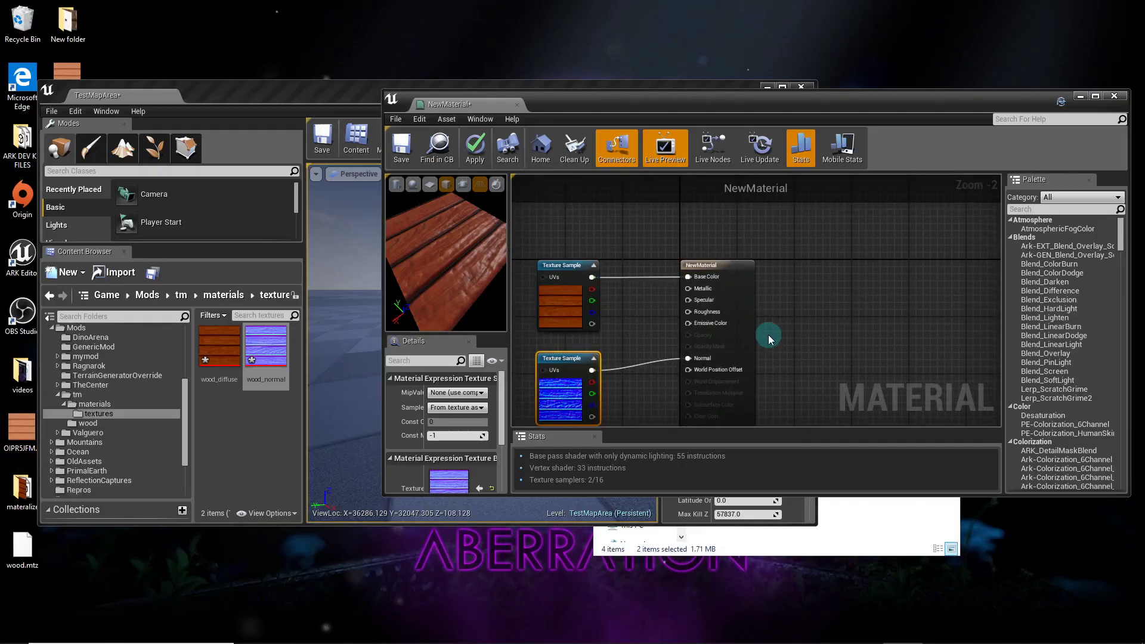
# Step: Add two Constant nodes and wire them into Metallic and Roughness
pyautogui.rightClick(782, 296)
pyautogui.click(798, 289)
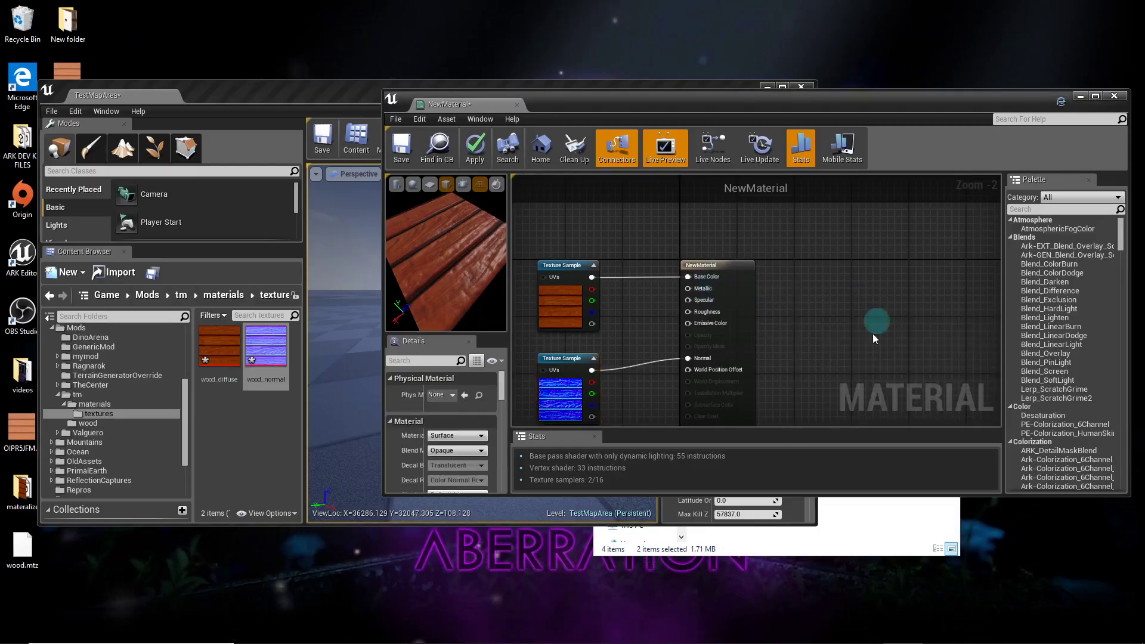
pyautogui.click(775, 291)
pyautogui.click(780, 332)
pyautogui.moveTo(785, 302); pyautogui.dragTo(784, 283)
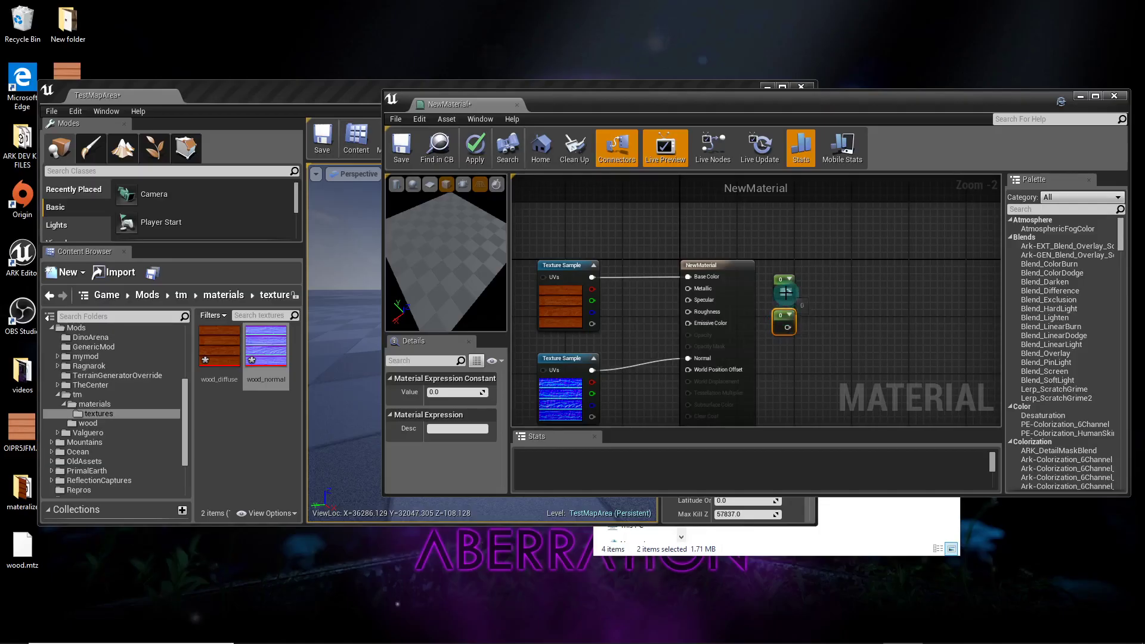
pyautogui.moveTo(708, 291); pyautogui.dragTo(705, 289)
pyautogui.moveTo(788, 327); pyautogui.dragTo(702, 312)
pyautogui.click(457, 393)
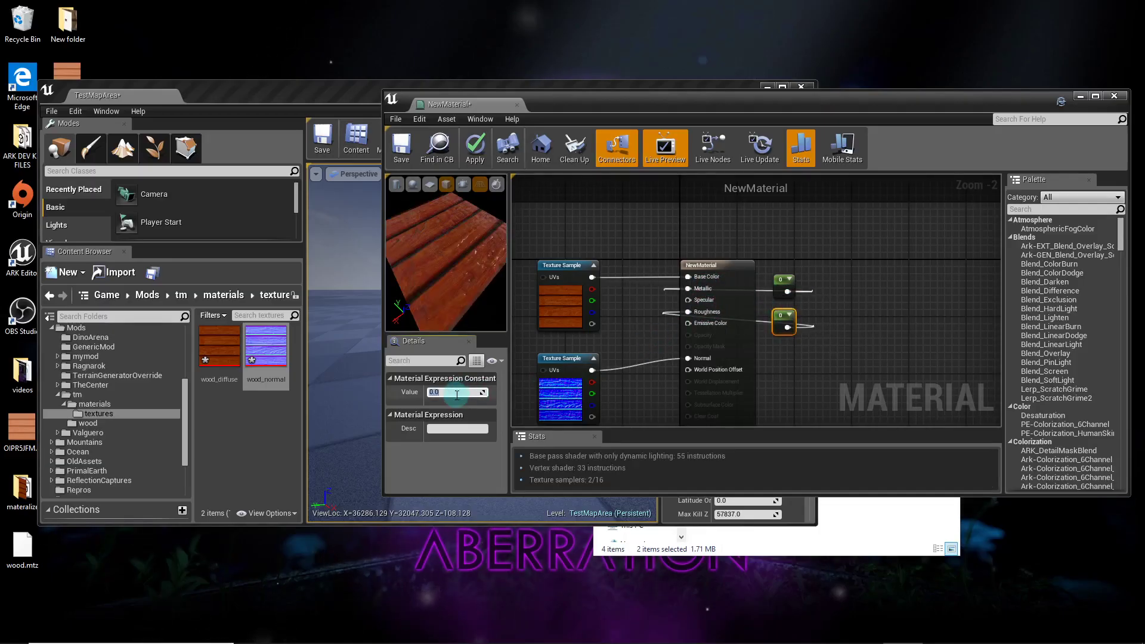
pyautogui.click(710, 391)
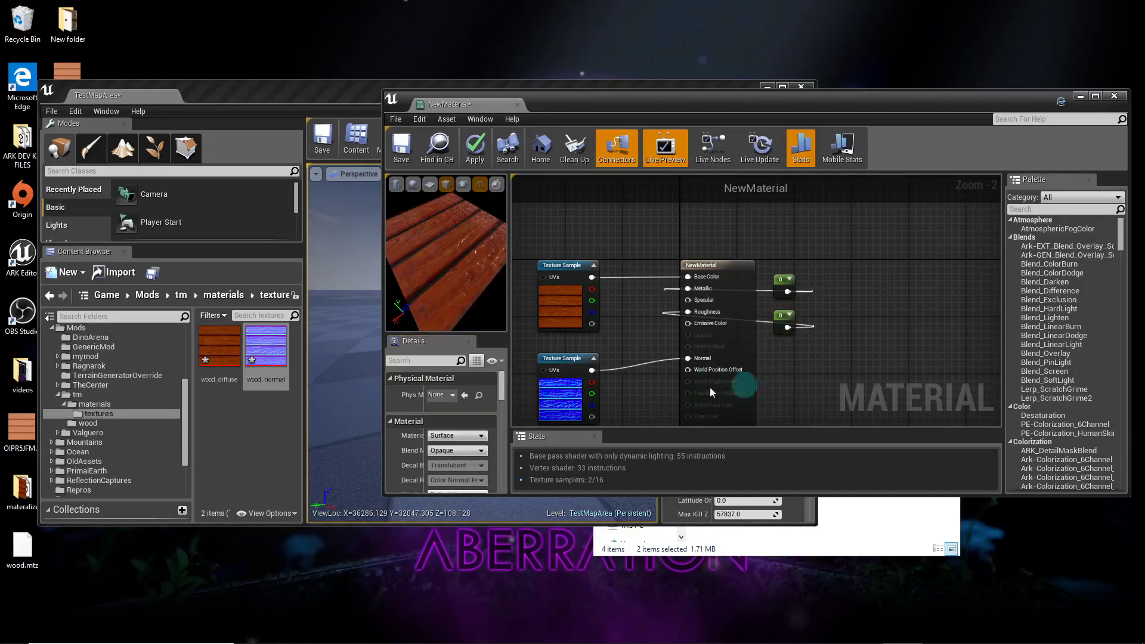
# Step: Set the two constants to 0.8986 and 0.8717, checking the rotated preview
pyautogui.click(774, 319)
pyautogui.moveTo(492, 390); pyautogui.dragTo(455, 392)
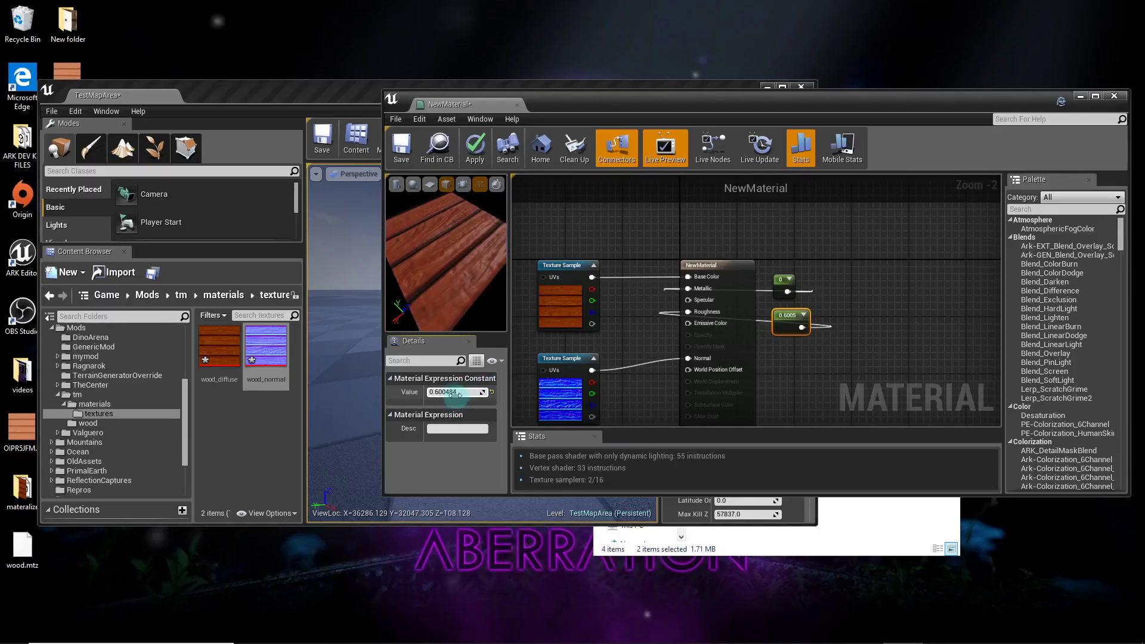
pyautogui.moveTo(467, 395); pyautogui.dragTo(451, 391)
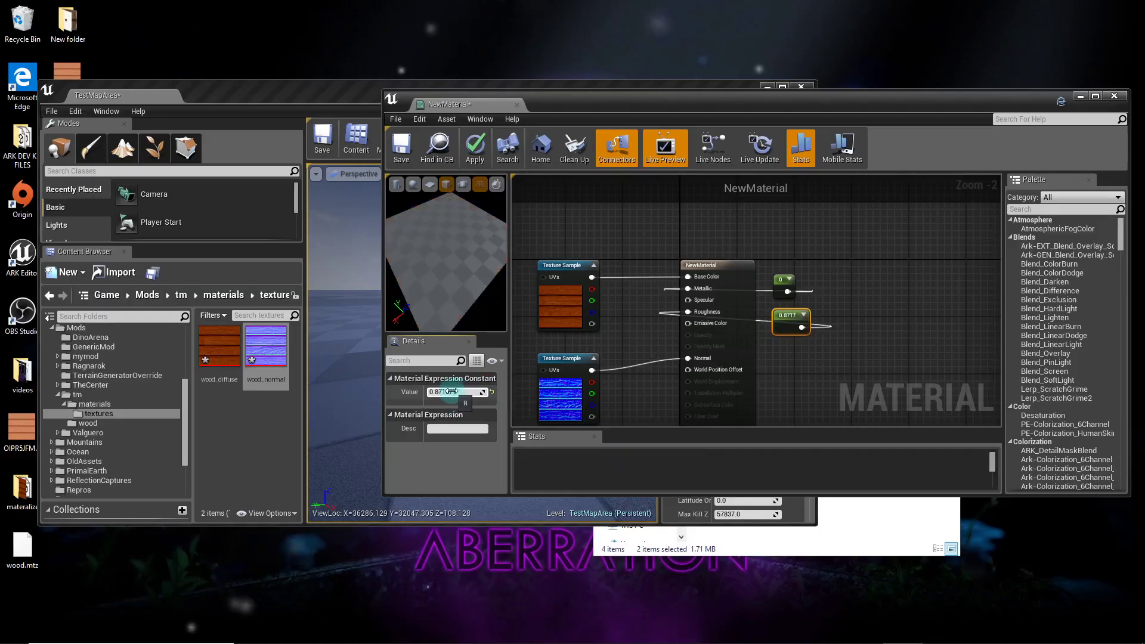
pyautogui.moveTo(458, 279); pyautogui.dragTo(510, 288)
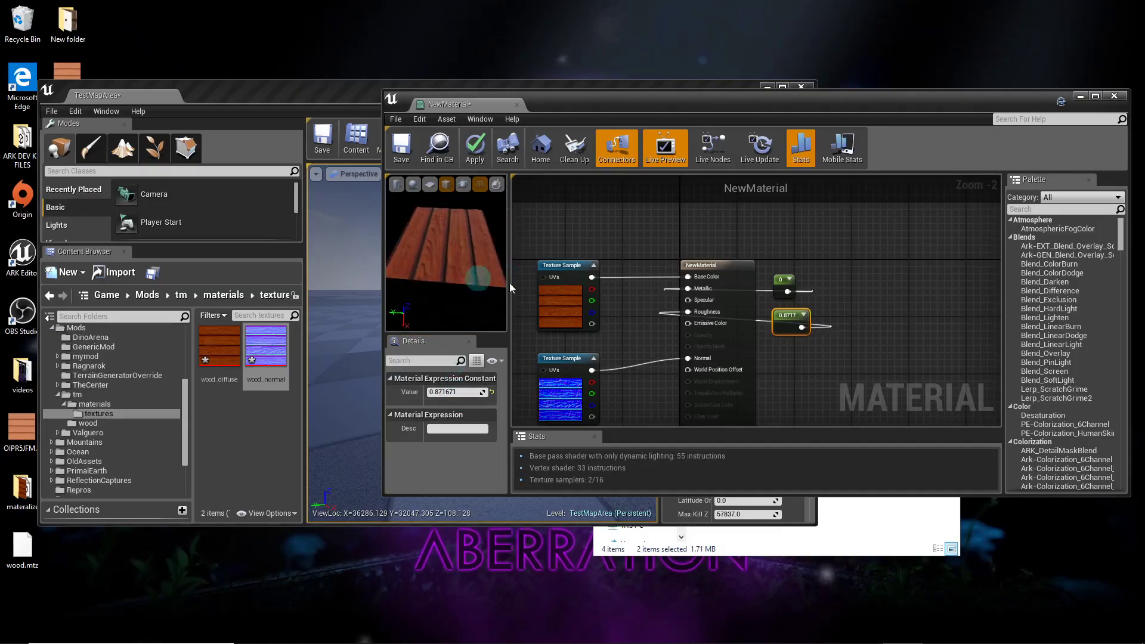
pyautogui.moveTo(456, 392); pyautogui.dragTo(482, 394)
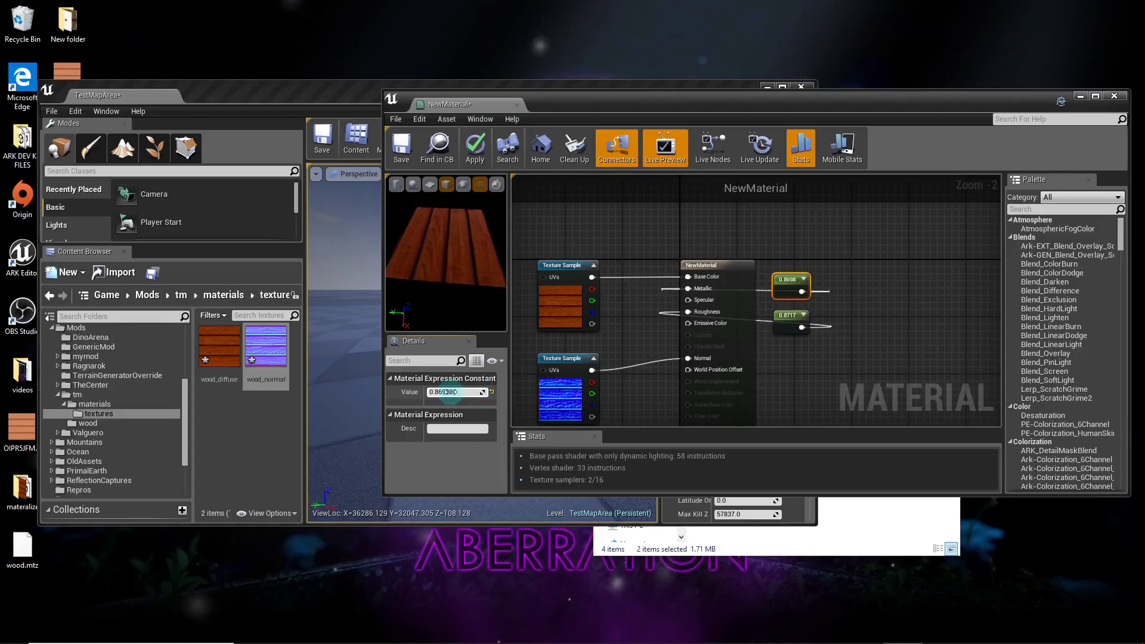
pyautogui.moveTo(482, 394); pyautogui.dragTo(445, 392)
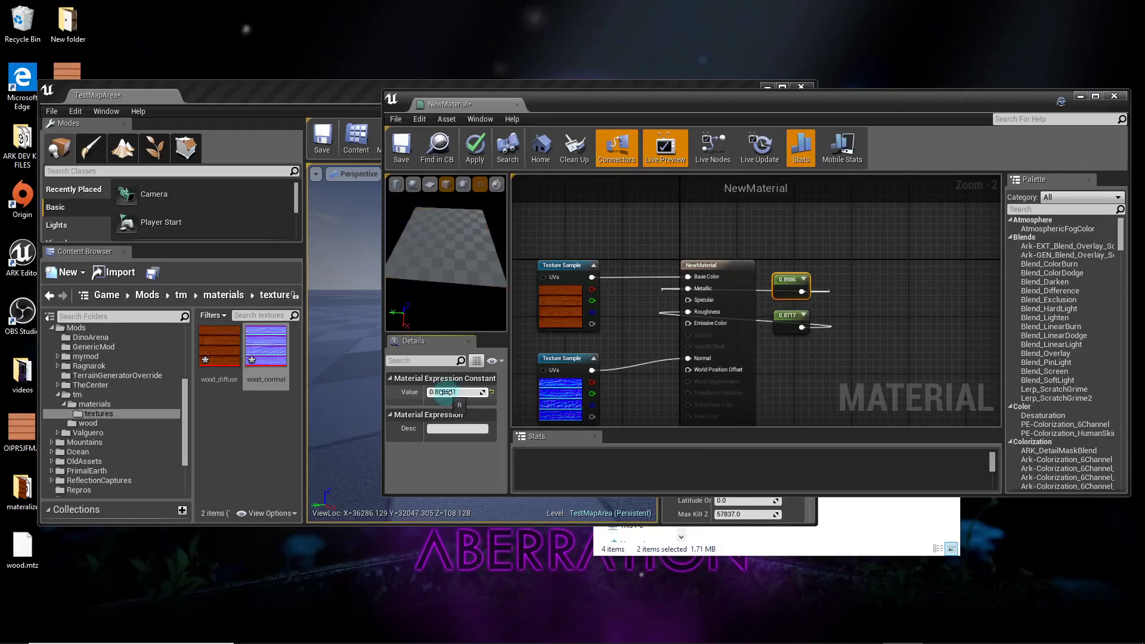
pyautogui.moveTo(450, 298); pyautogui.dragTo(490, 337)
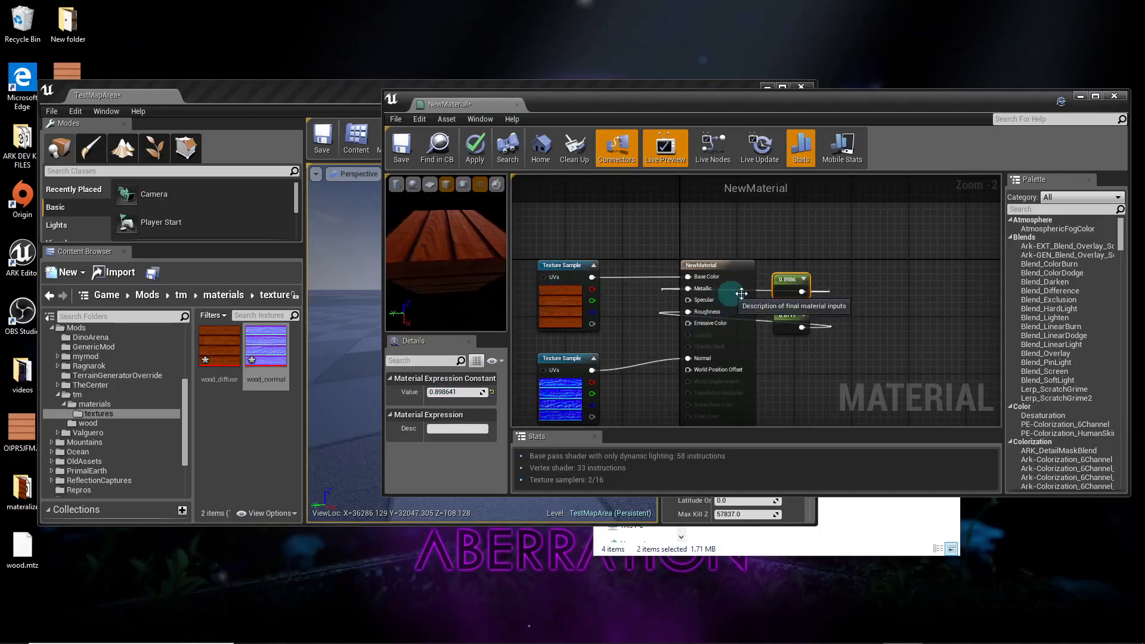
pyautogui.moveTo(802, 291); pyautogui.dragTo(692, 301)
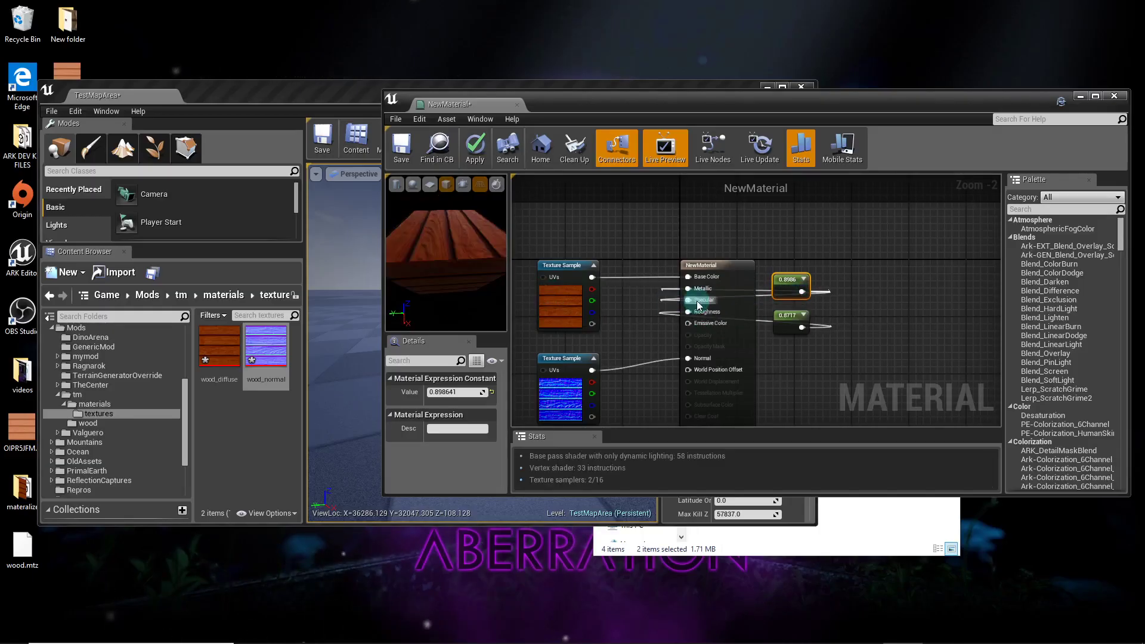
pyautogui.moveTo(450, 255); pyautogui.dragTo(355, 227)
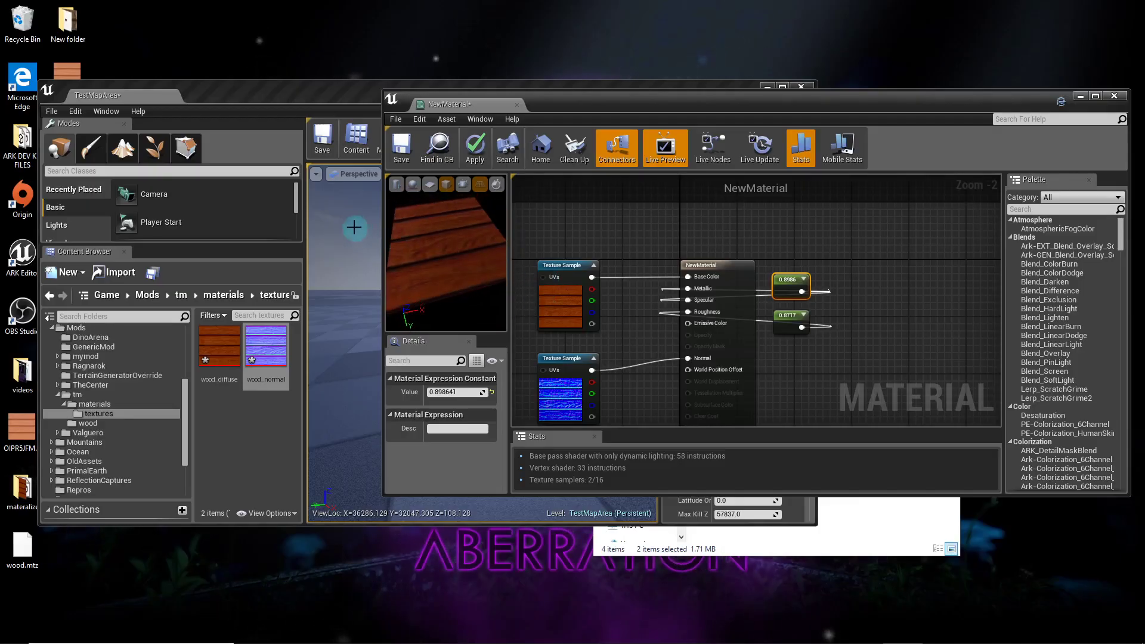
# Step: Save NewMaterial, import wood.fbx as a mesh into the wood folder, and close the import log
pyautogui.click(404, 157)
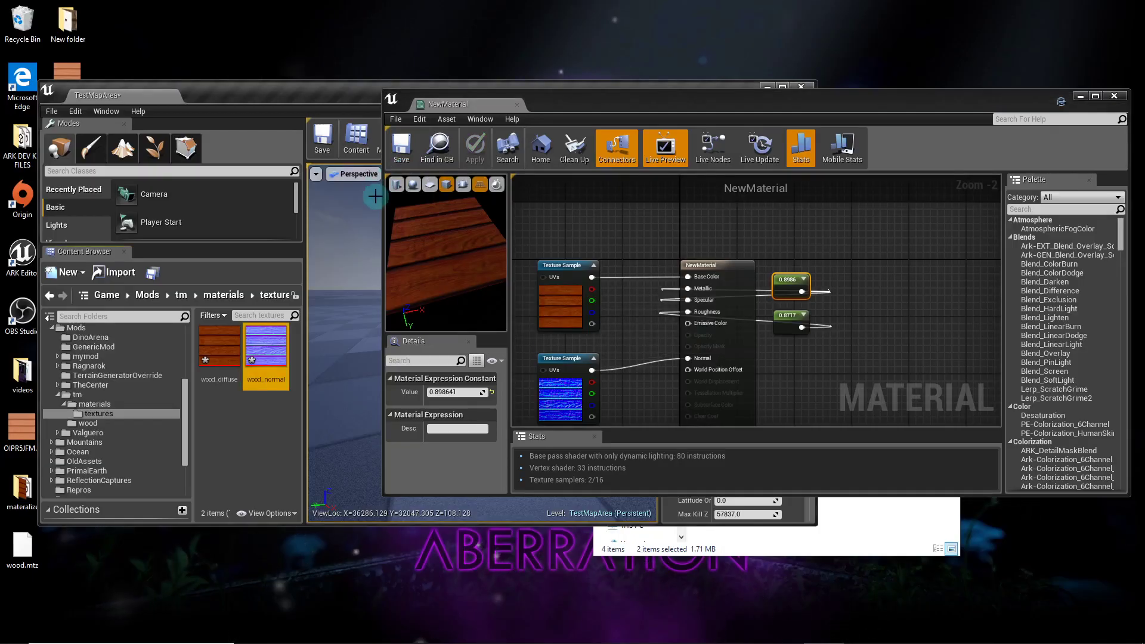
pyautogui.click(419, 216)
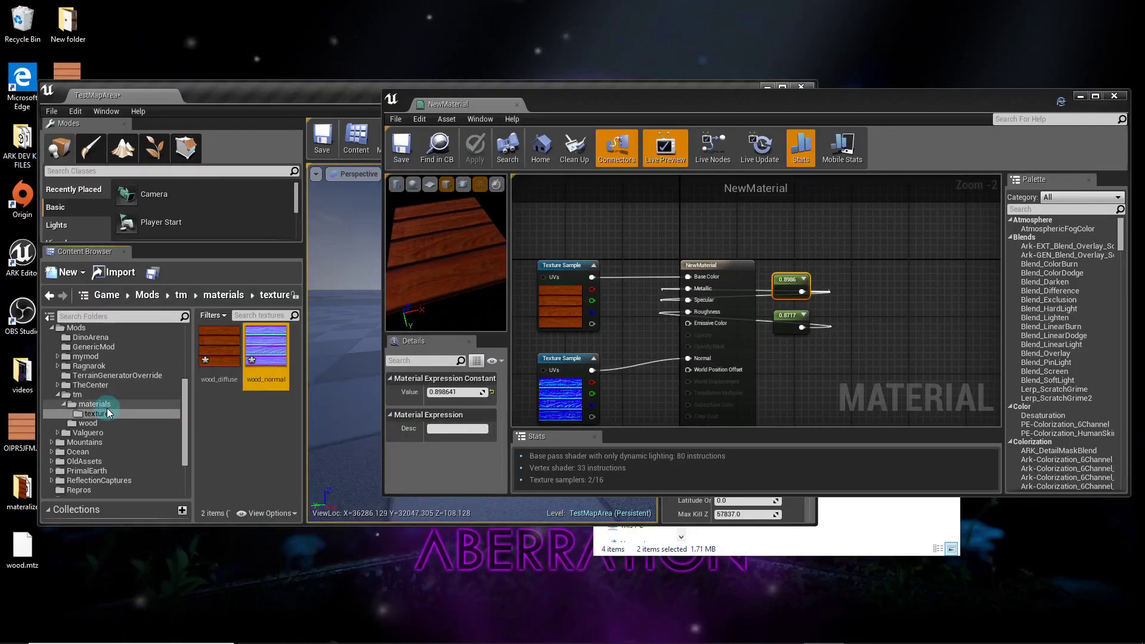
pyautogui.click(89, 424)
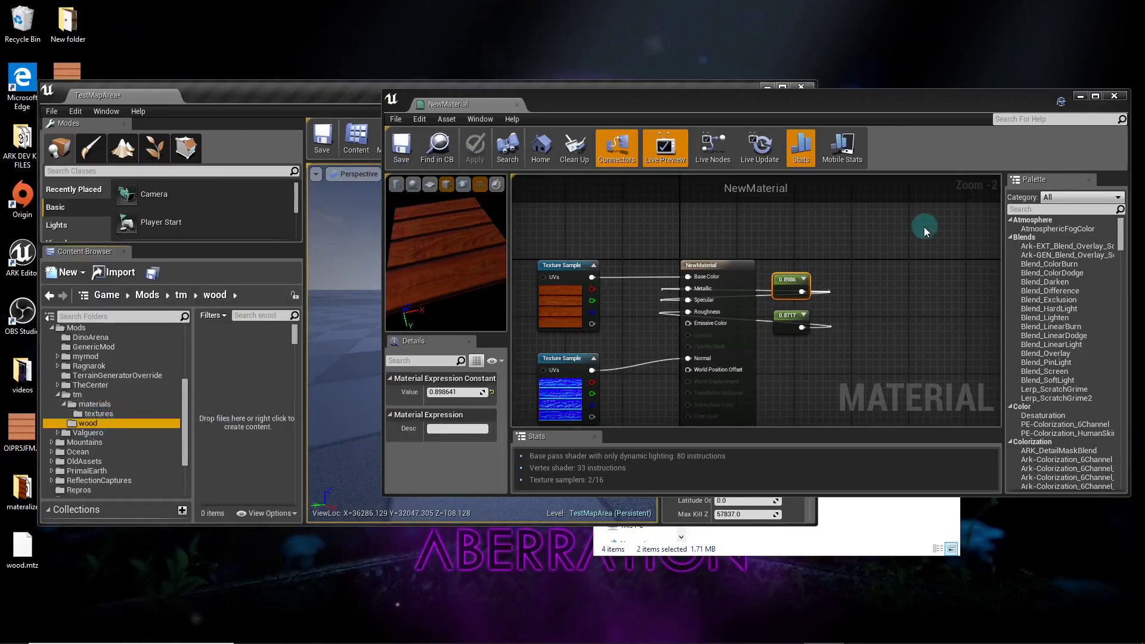
pyautogui.click(857, 533)
pyautogui.moveTo(728, 337); pyautogui.dragTo(217, 352)
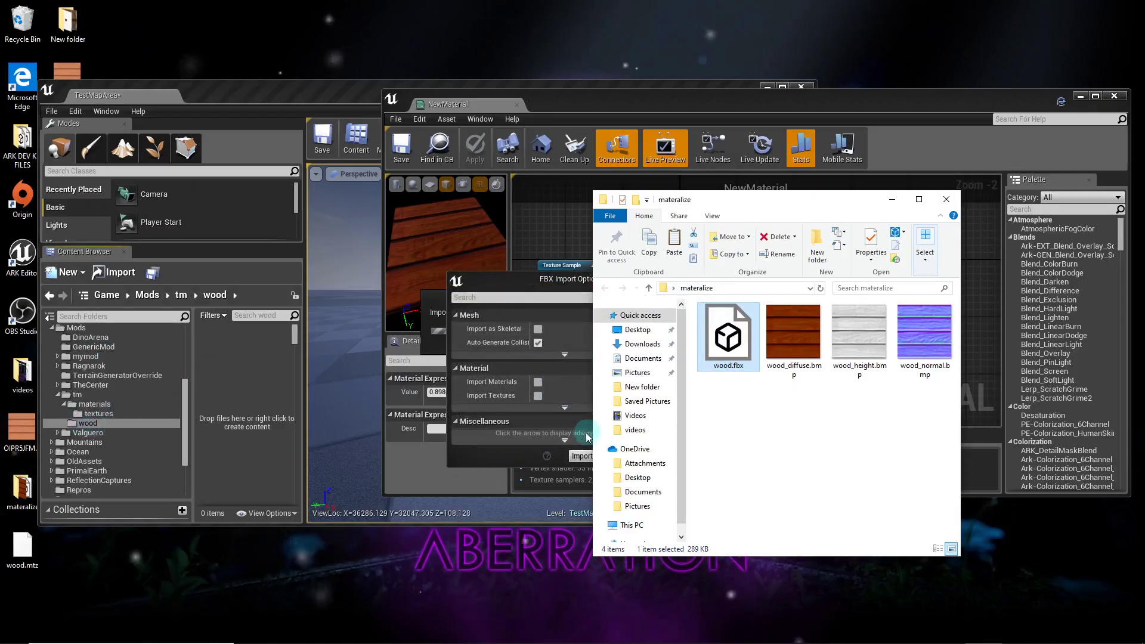
pyautogui.click(511, 285)
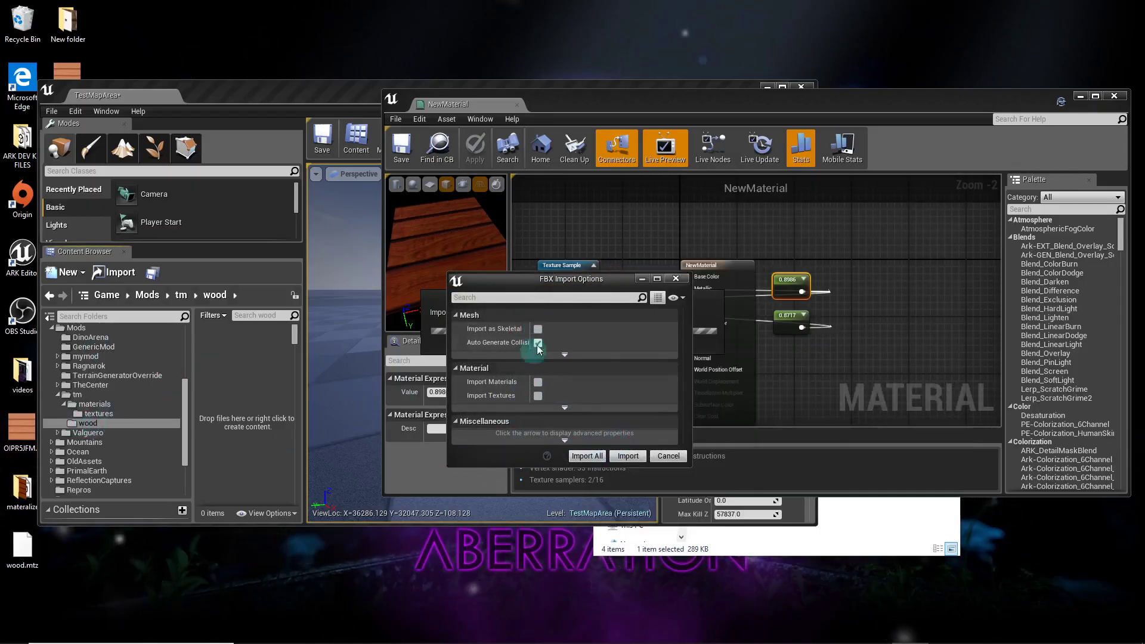
pyautogui.click(628, 456)
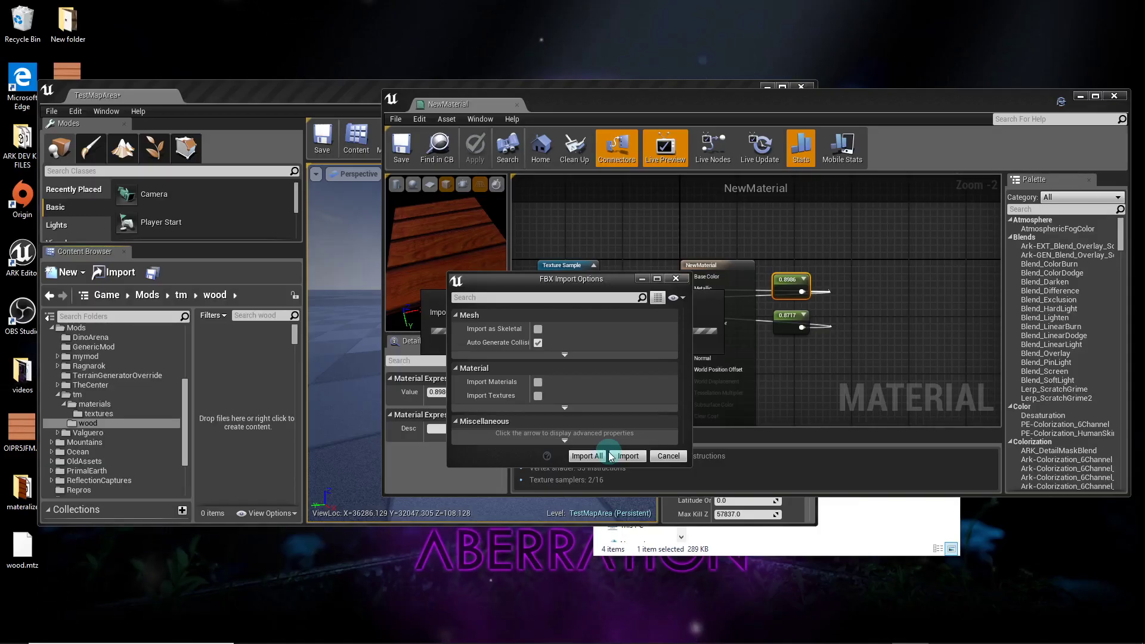
pyautogui.click(265, 346)
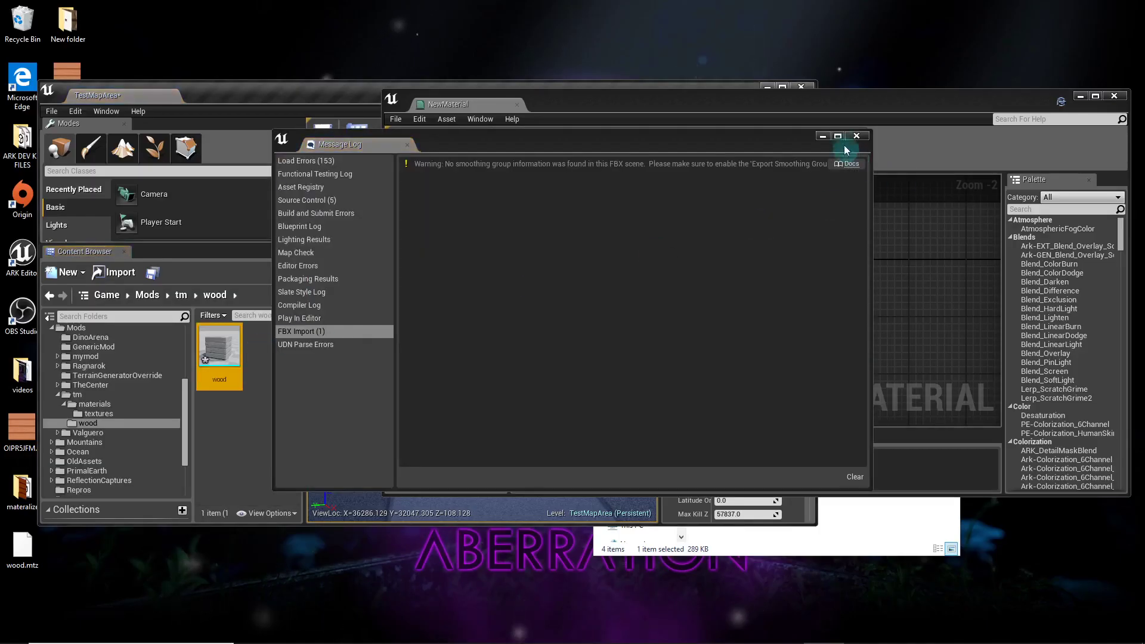
pyautogui.click(642, 195)
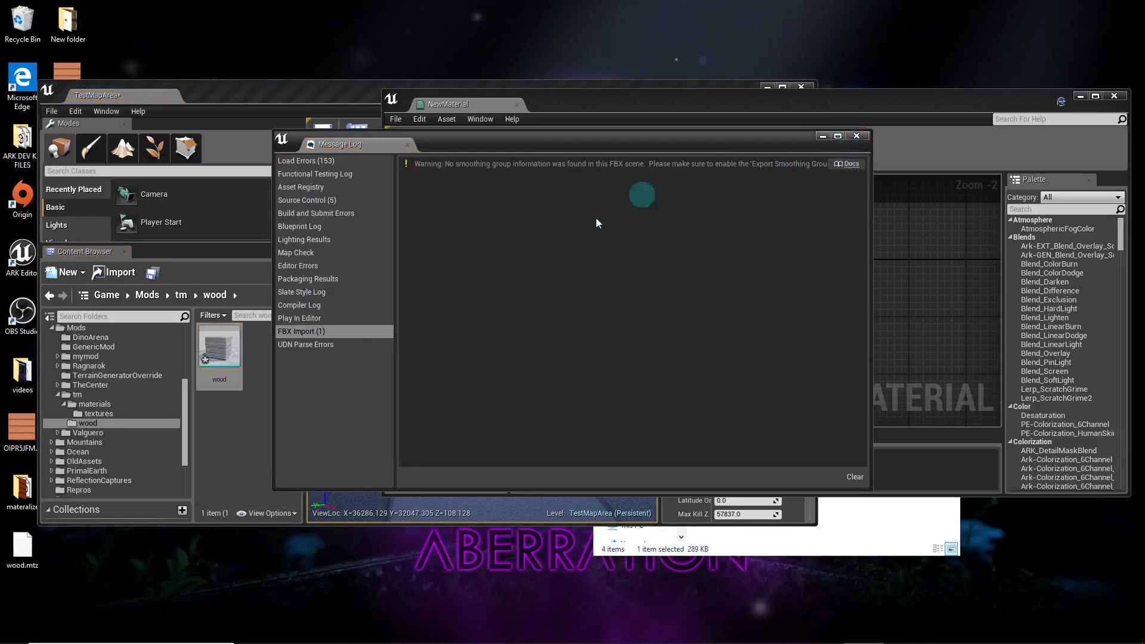
pyautogui.click(861, 138)
# Step: Open the wood static mesh, orbit around the cube, then show the materials folder contents
pyautogui.doubleClick(220, 357)
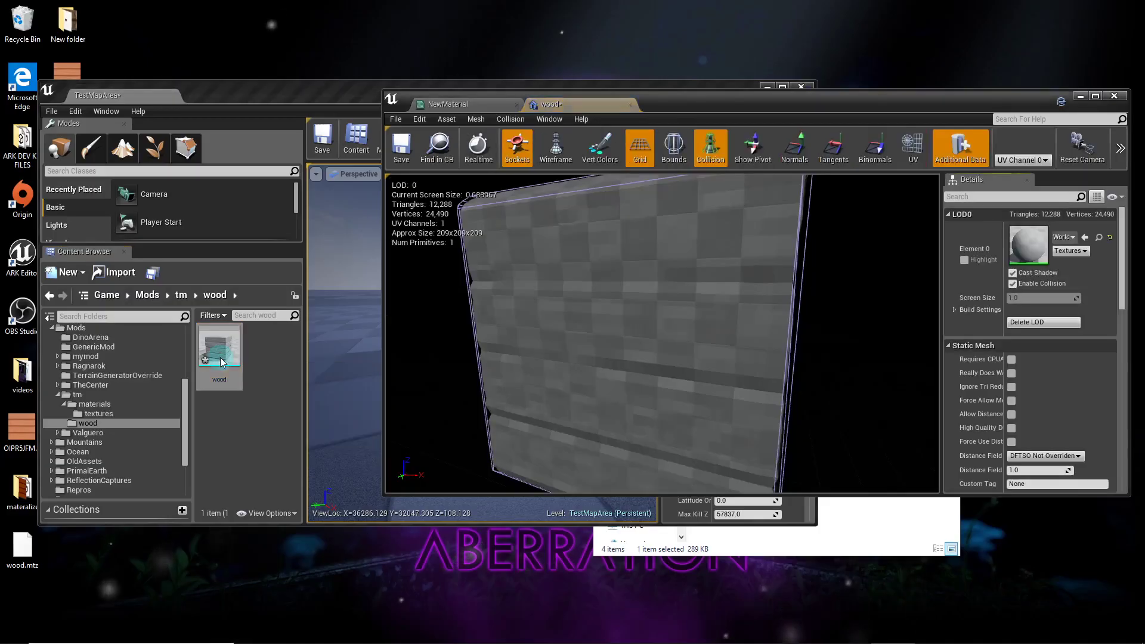
pyautogui.moveTo(521, 404); pyautogui.dragTo(715, 393)
pyautogui.moveTo(529, 407)
pyautogui.mouseDown()
pyautogui.moveTo(534, 397)
pyautogui.moveTo(523, 404)
pyautogui.mouseUp()
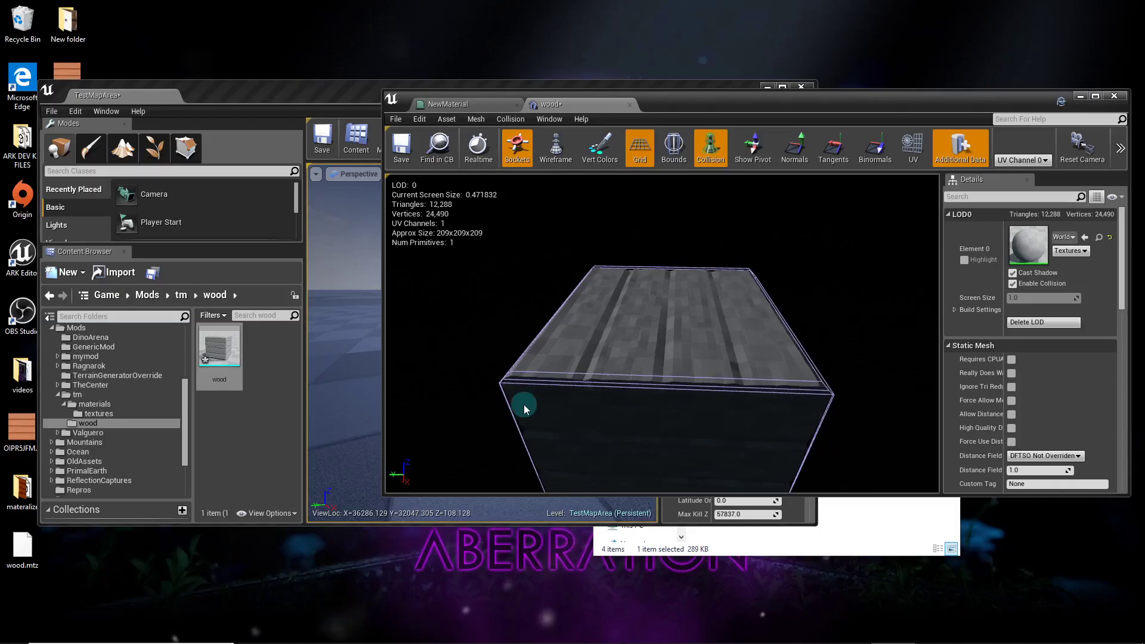
pyautogui.moveTo(523, 404); pyautogui.dragTo(580, 405)
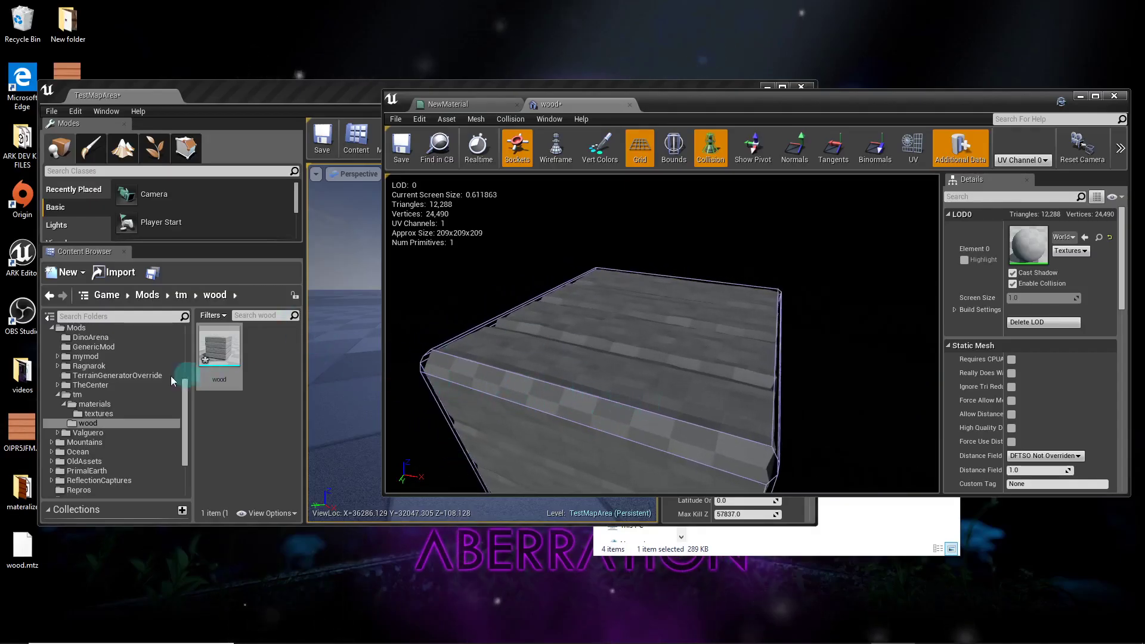
pyautogui.click(112, 405)
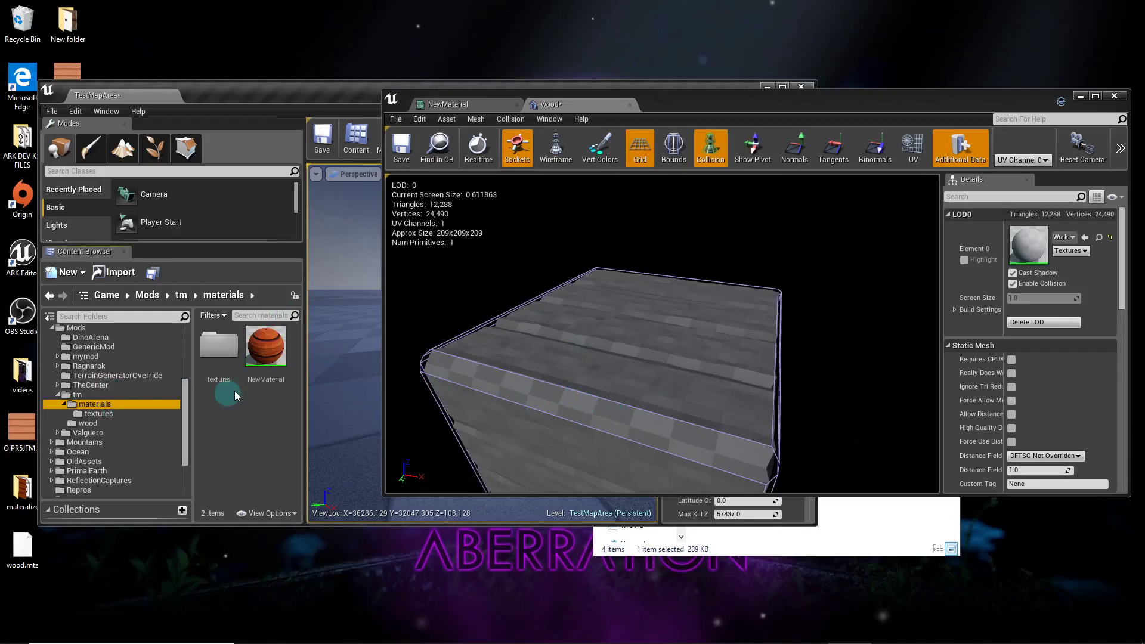
# Step: Create a material instance of NewMaterial named 'wood'
pyautogui.rightClick(266, 356)
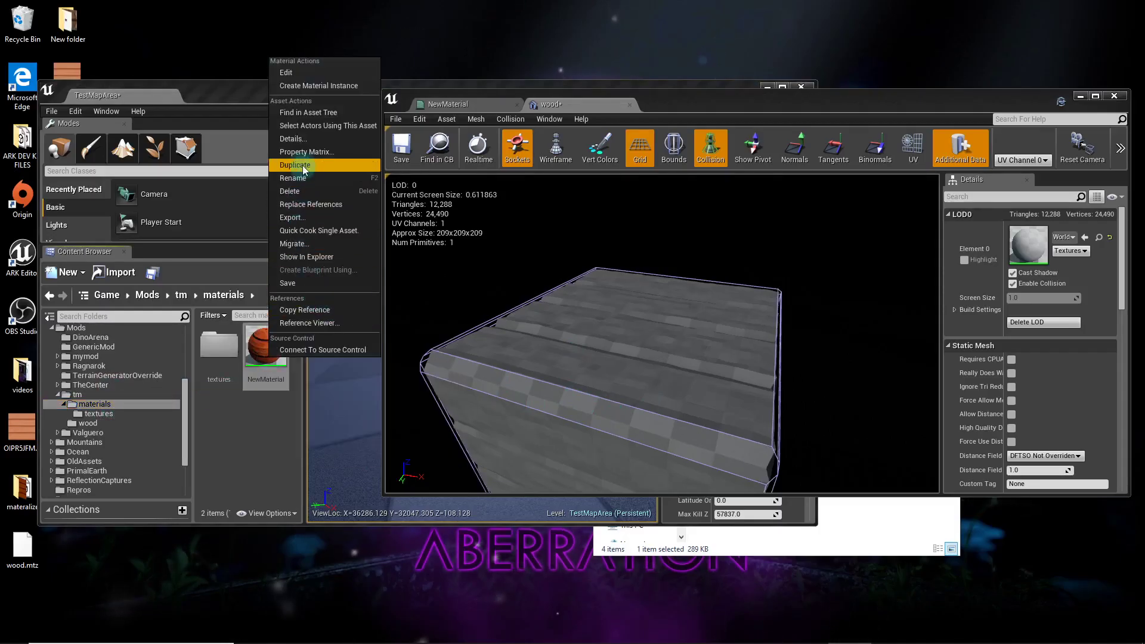
pyautogui.click(303, 86)
pyautogui.write('wood')
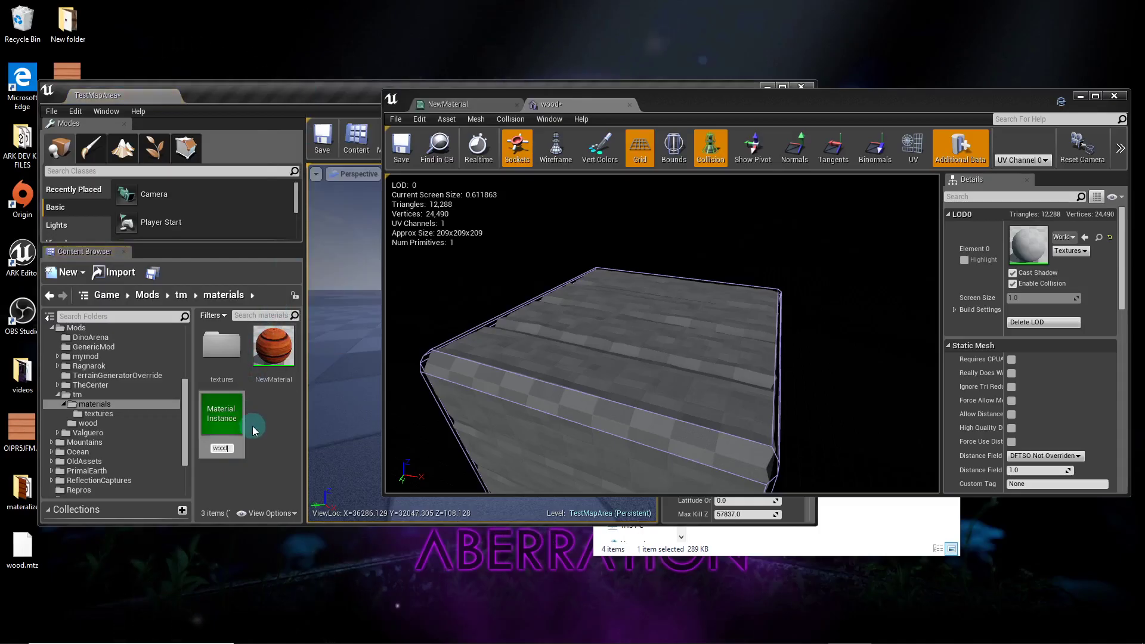
pyautogui.press('Return')
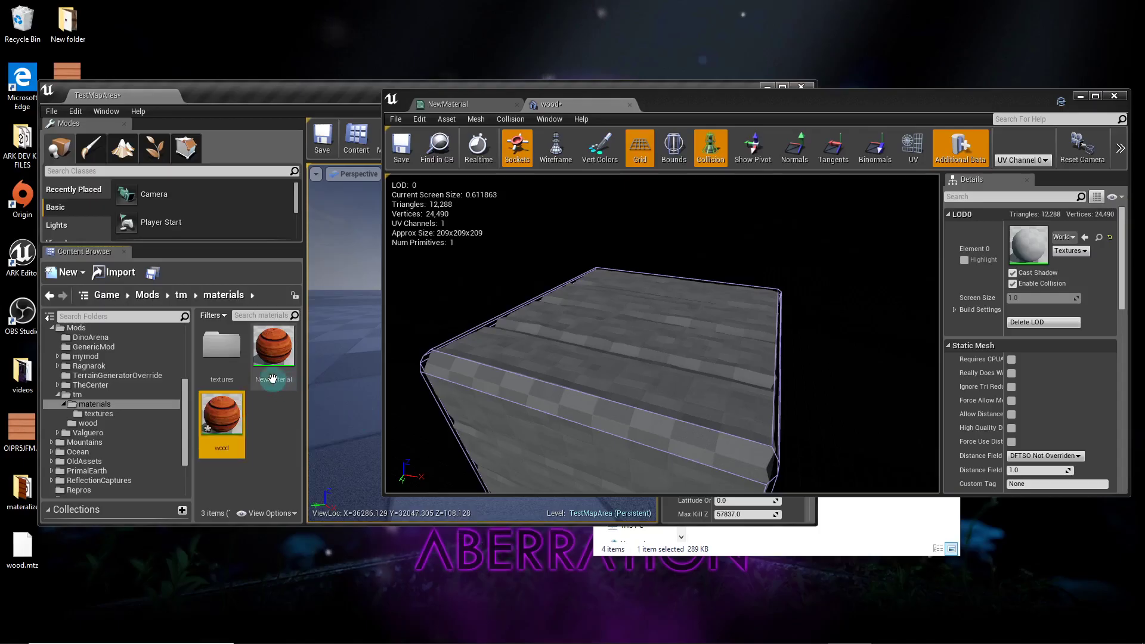
# Step: Assign the wood material instance to the mesh's Element 0 material slot
pyautogui.moveTo(273, 378)
pyautogui.mouseDown()
pyautogui.moveTo(656, 298)
pyautogui.moveTo(1073, 234)
pyautogui.mouseUp()
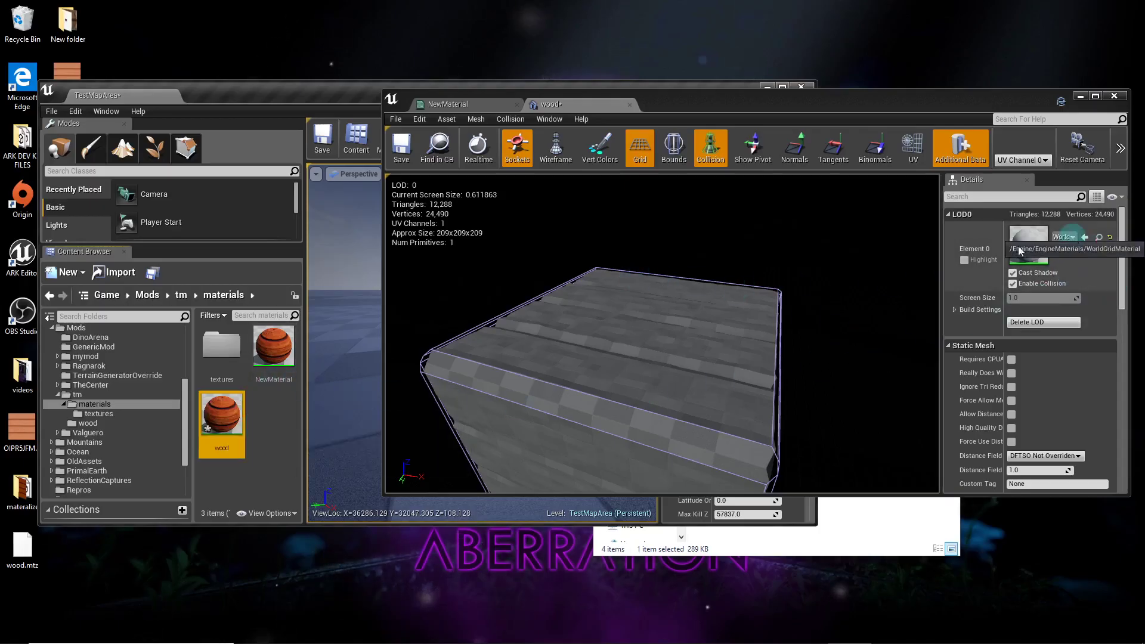
pyautogui.click(1064, 237)
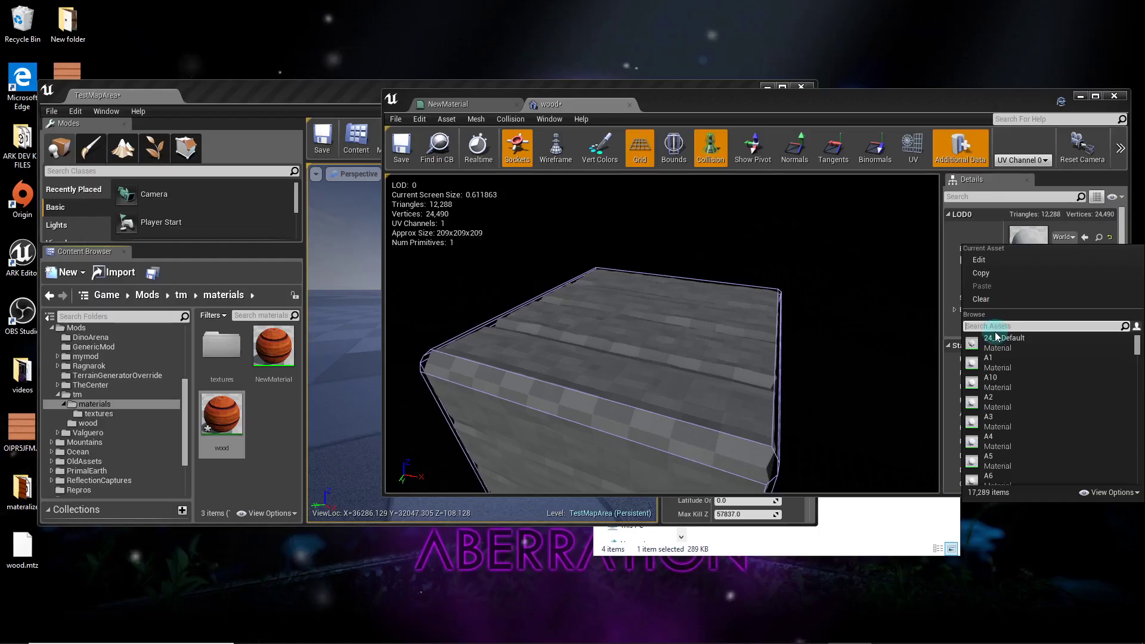
pyautogui.write('wood')
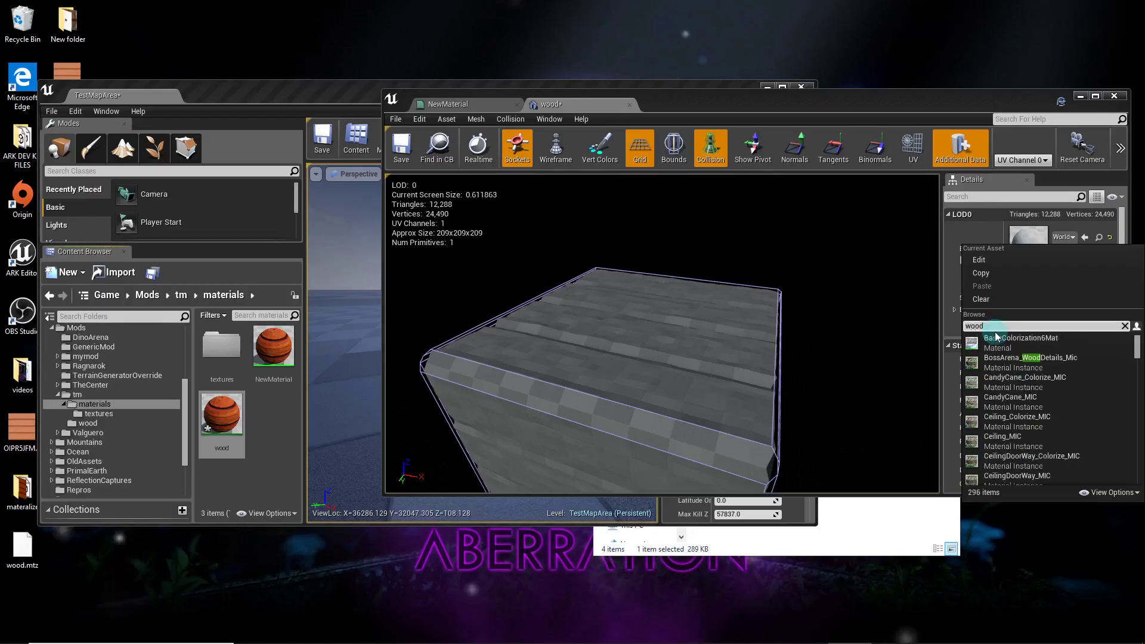
pyautogui.scroll(-3, 1014, 358)
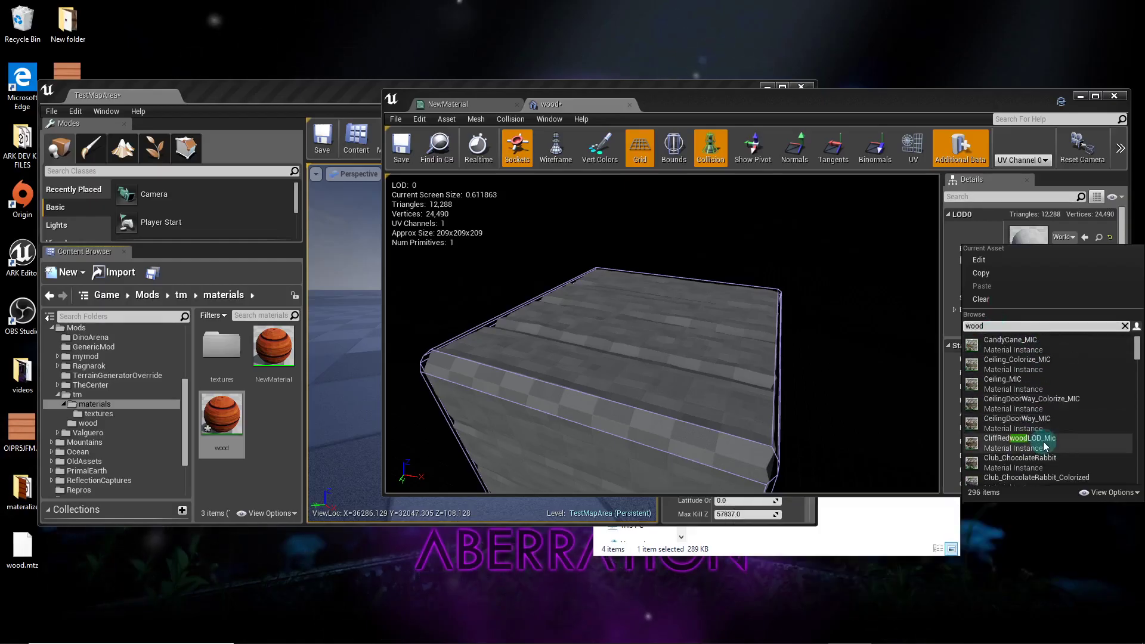
pyautogui.scroll(-5, 1045, 447)
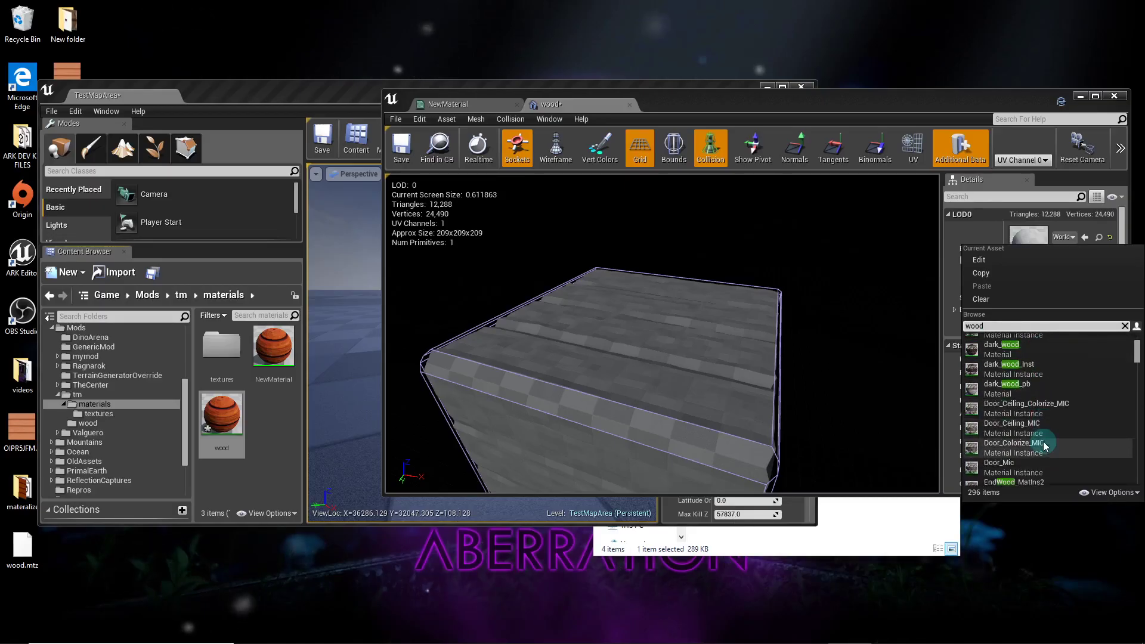
pyautogui.scroll(-8, 1045, 446)
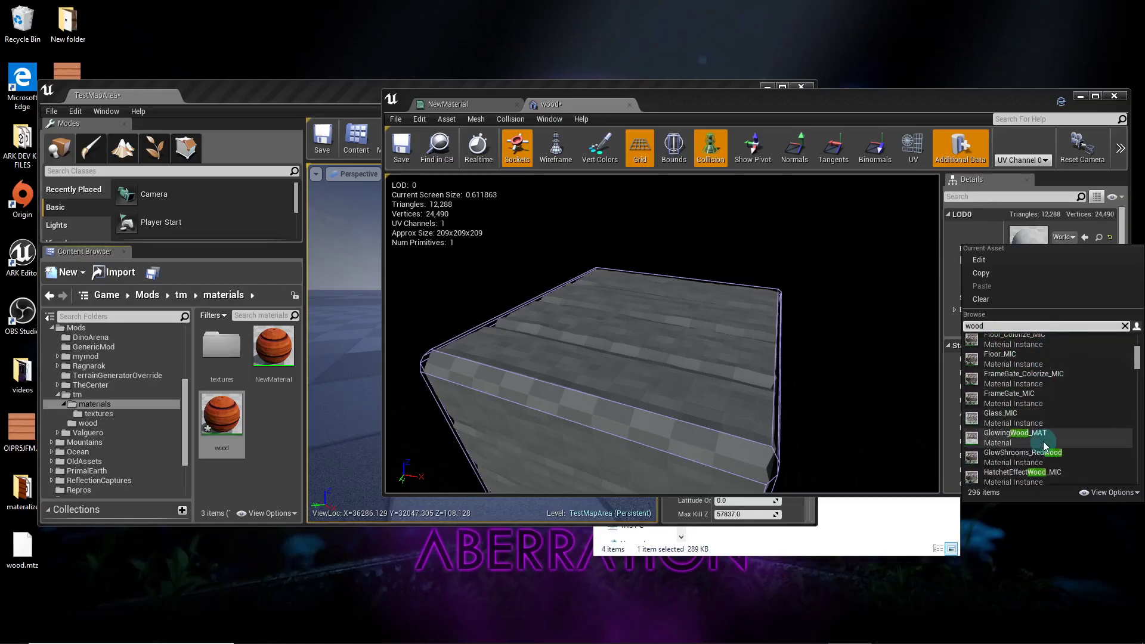
pyautogui.scroll(-8, 1045, 446)
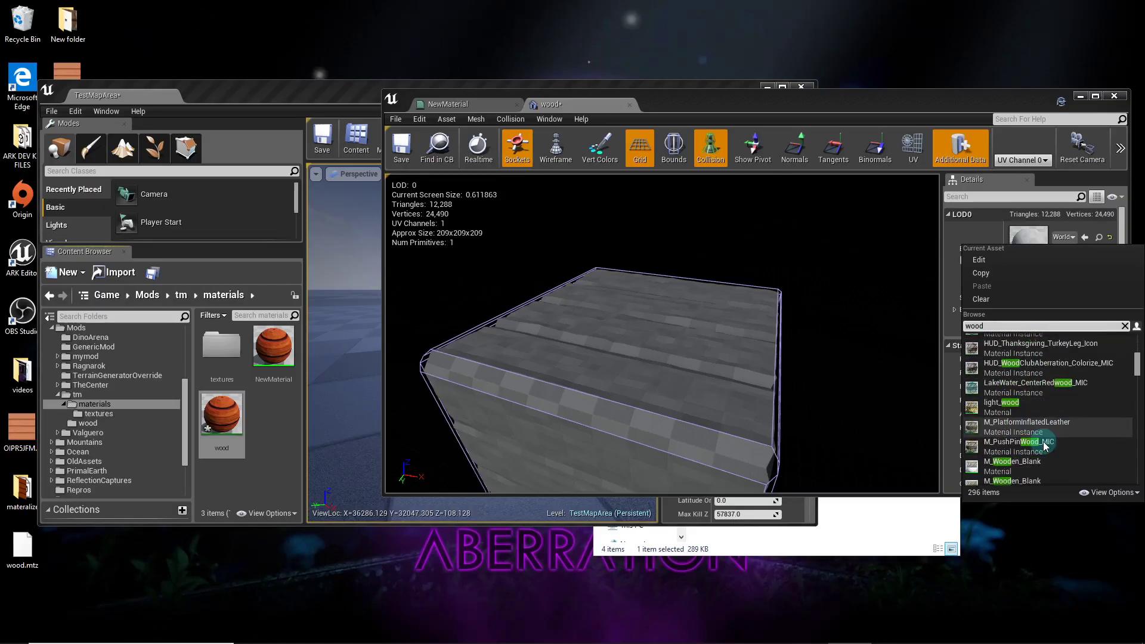
pyautogui.click(283, 447)
pyautogui.click(222, 420)
pyautogui.click(1086, 237)
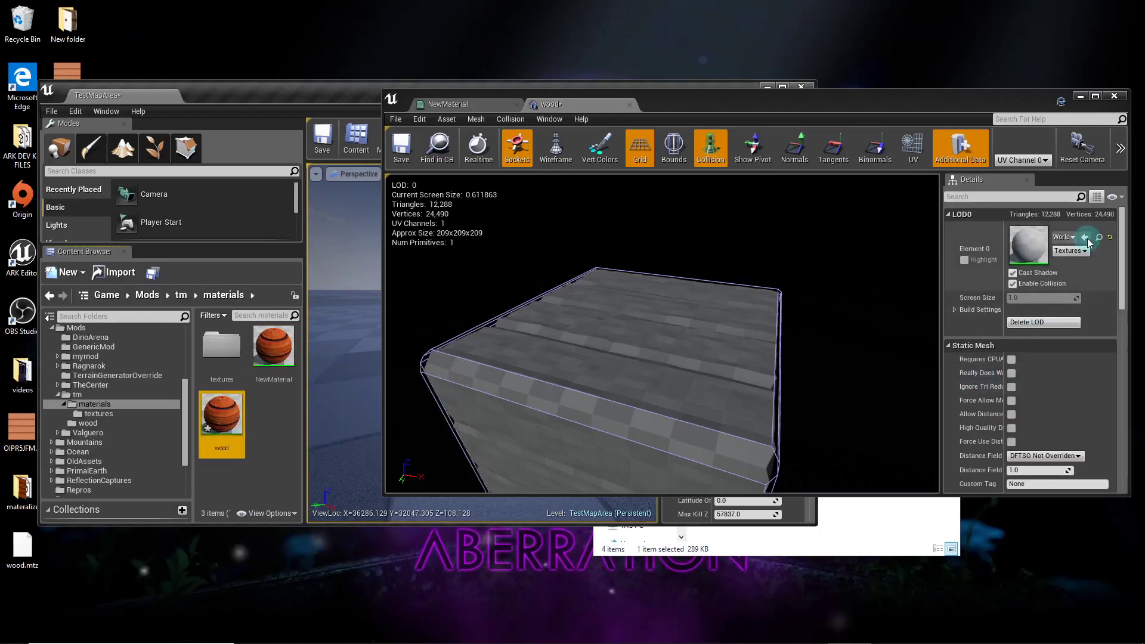
# Step: Orbit and zoom around the cube to inspect its reddish-brown wood planks
pyautogui.moveTo(728, 370); pyautogui.dragTo(757, 397)
pyautogui.scroll(-5, 756, 397)
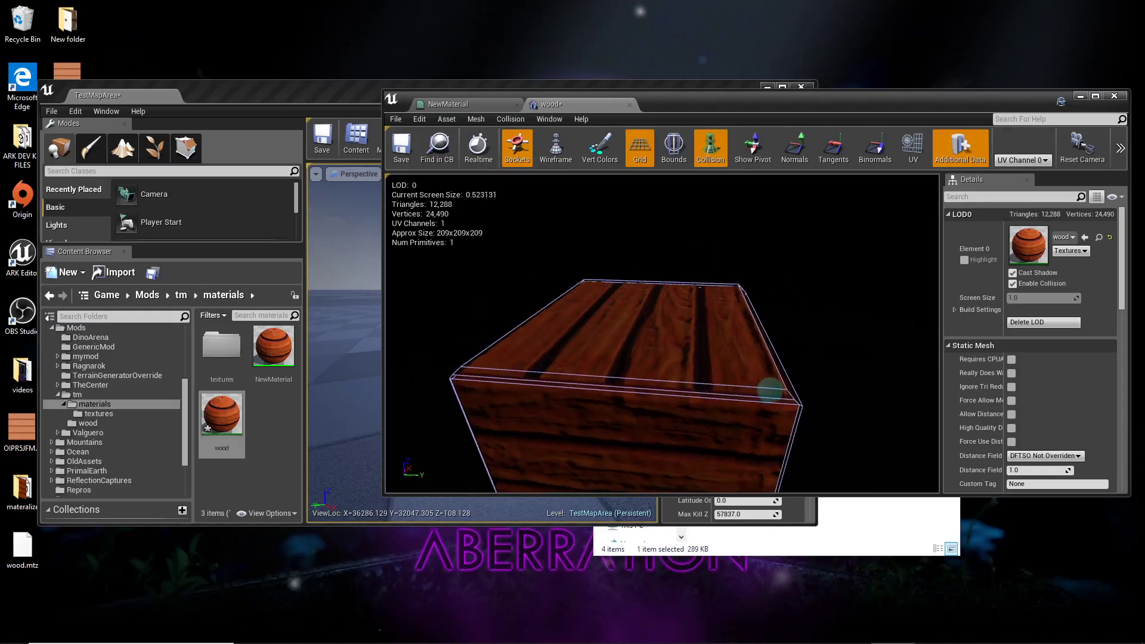
pyautogui.scroll(5, 757, 397)
pyautogui.moveTo(756, 393); pyautogui.dragTo(676, 406)
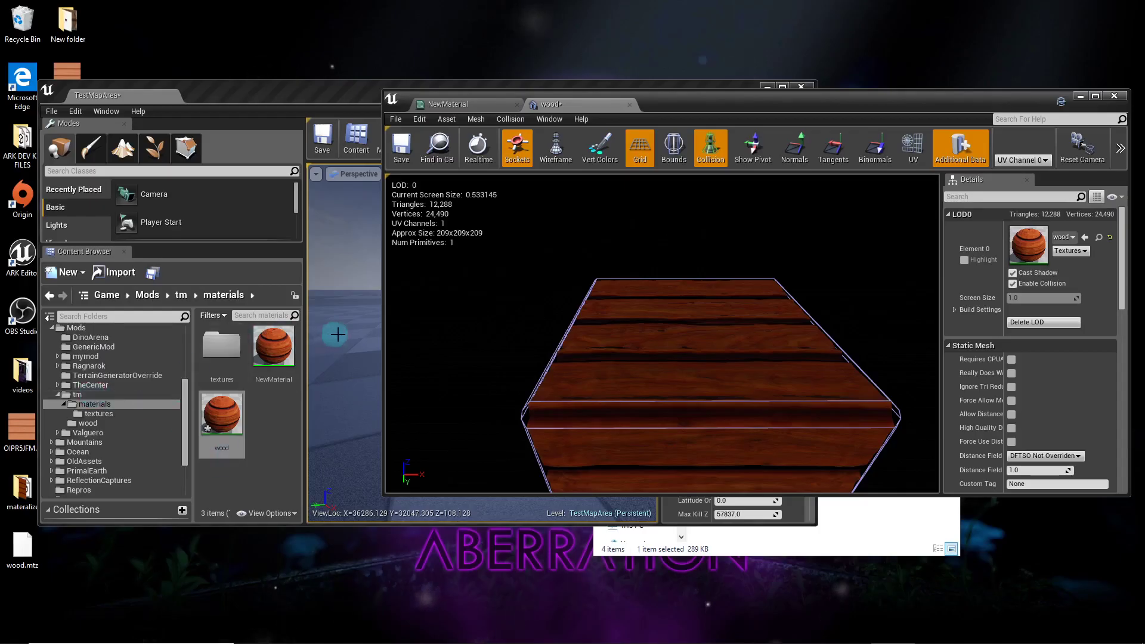
# Step: Start a play-in-editor session in the level and walk the survivor around
pyautogui.click(1080, 96)
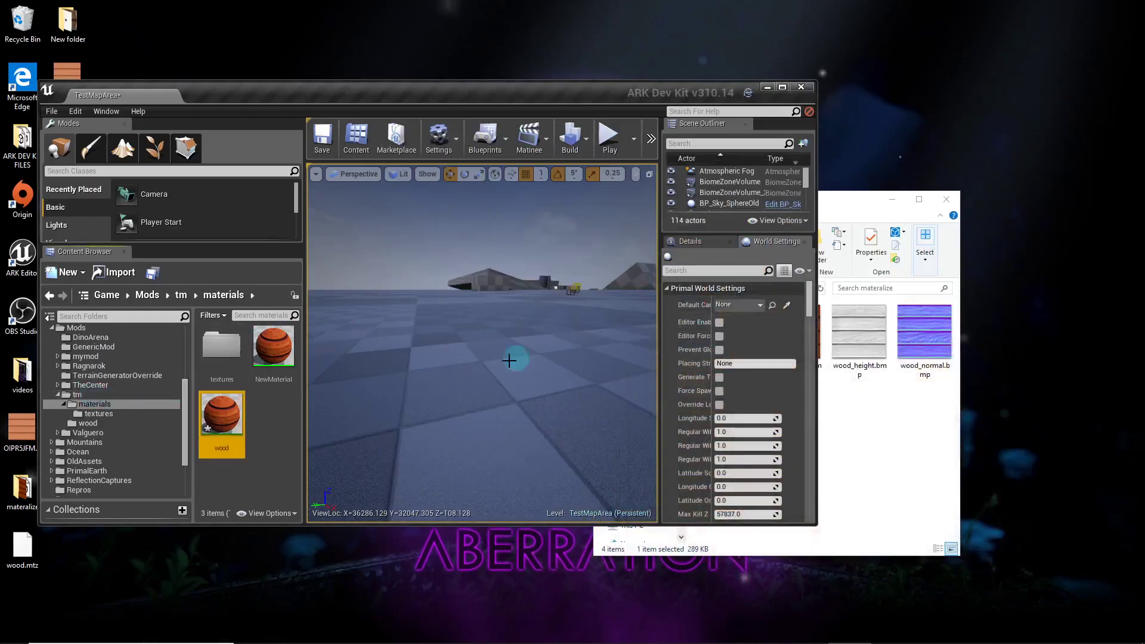
pyautogui.click(609, 139)
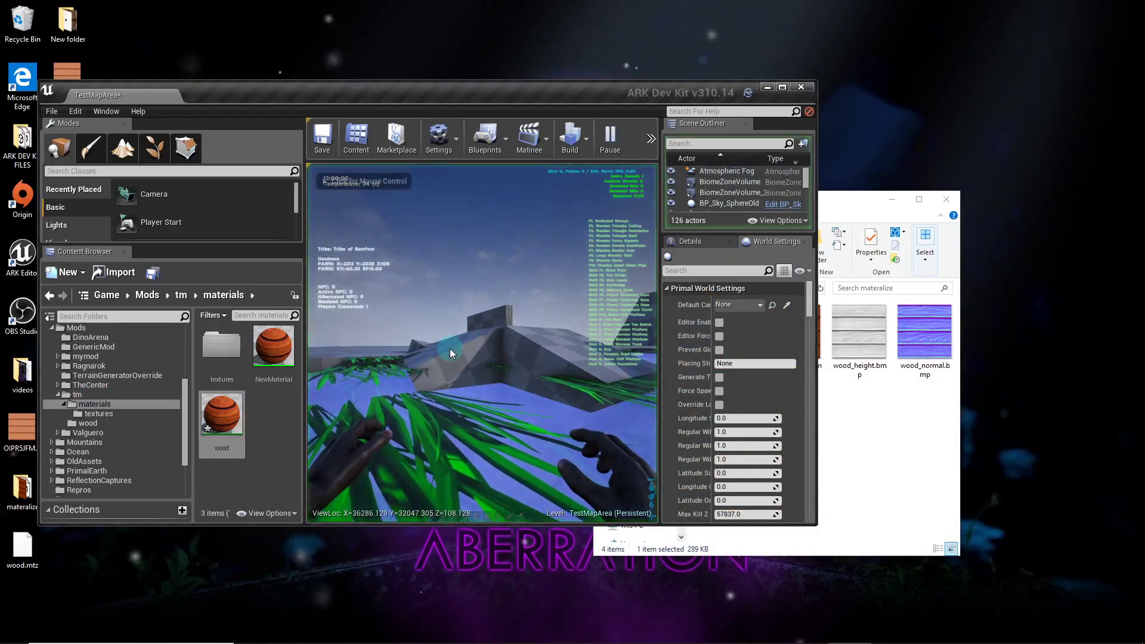
pyautogui.click(450, 349)
pyautogui.press('w')
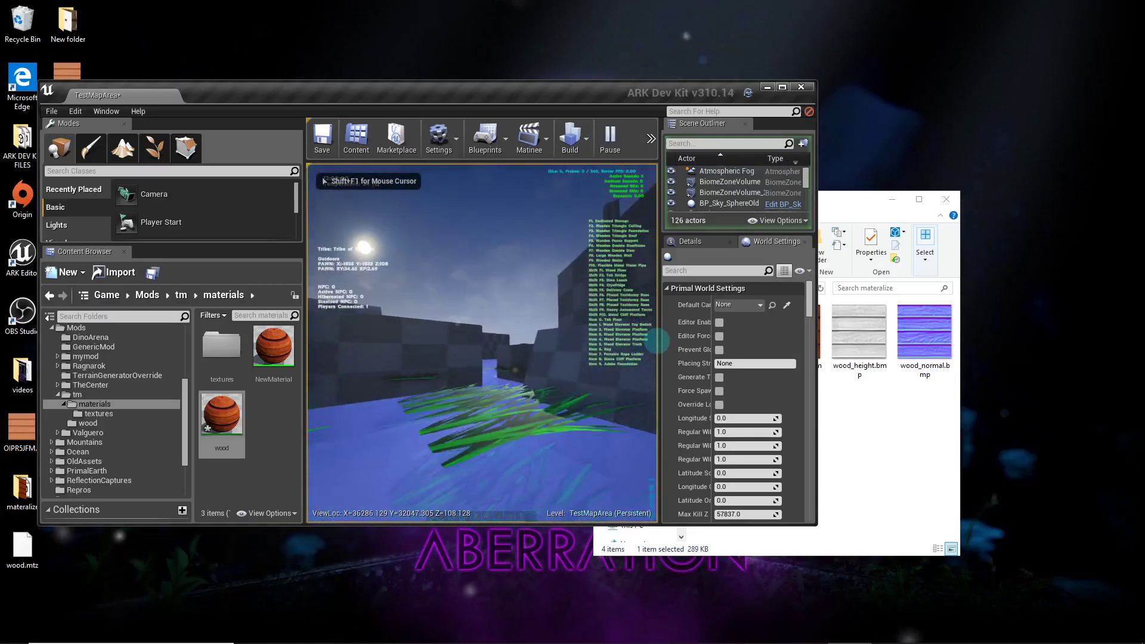
pyautogui.press('w')
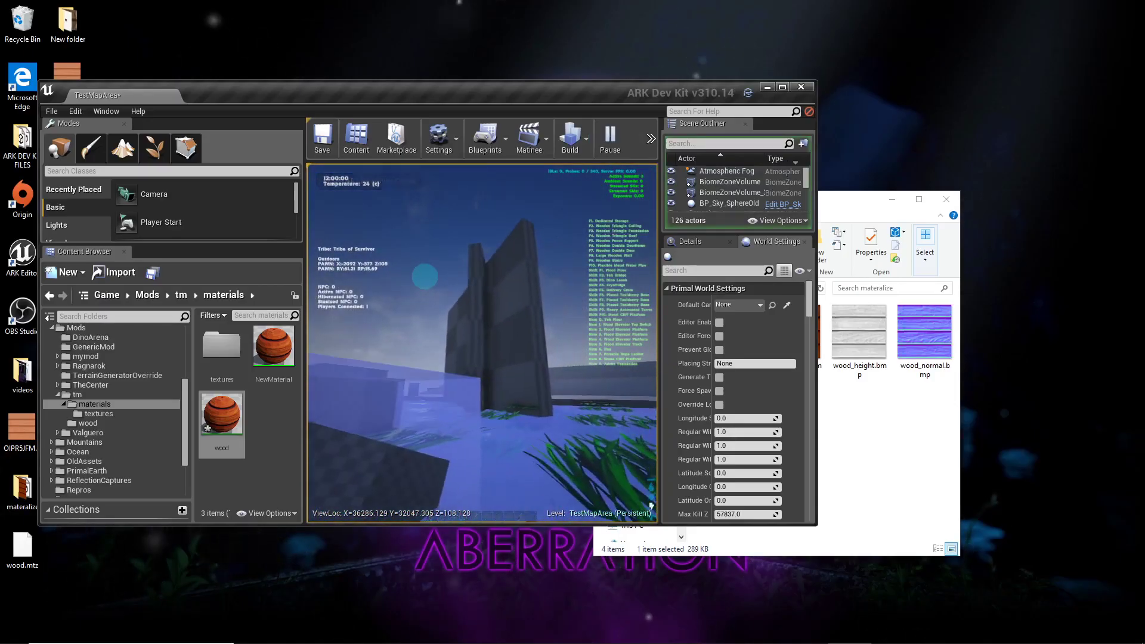
# Step: Open the inventory, view the Engrams screen, then close it to resume gameplay
pyautogui.press('i')
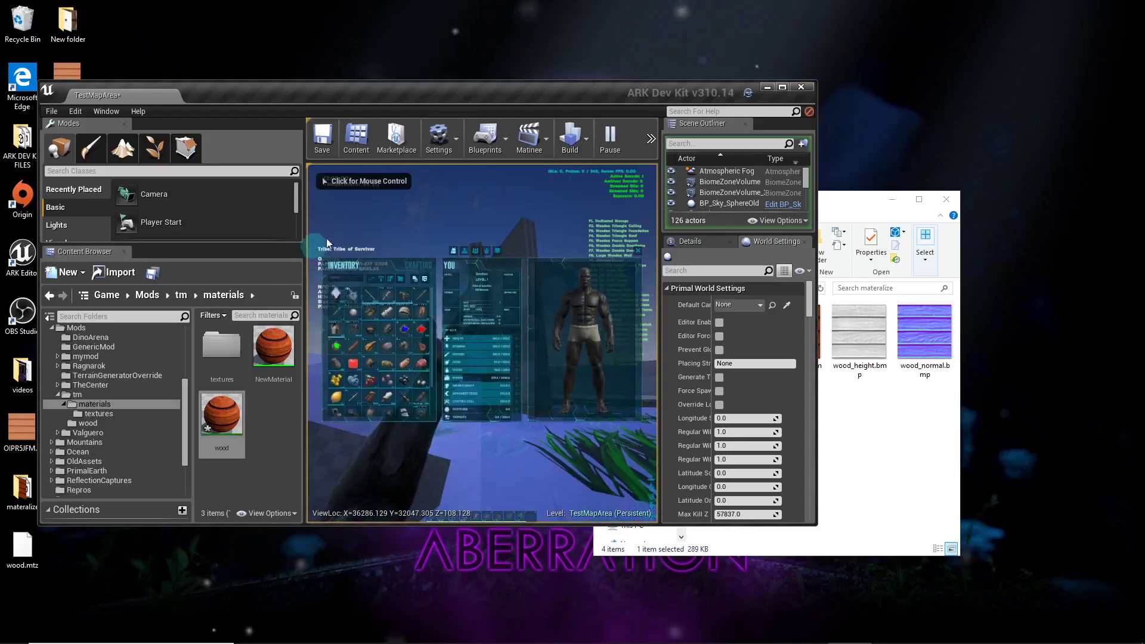
pyautogui.click(424, 266)
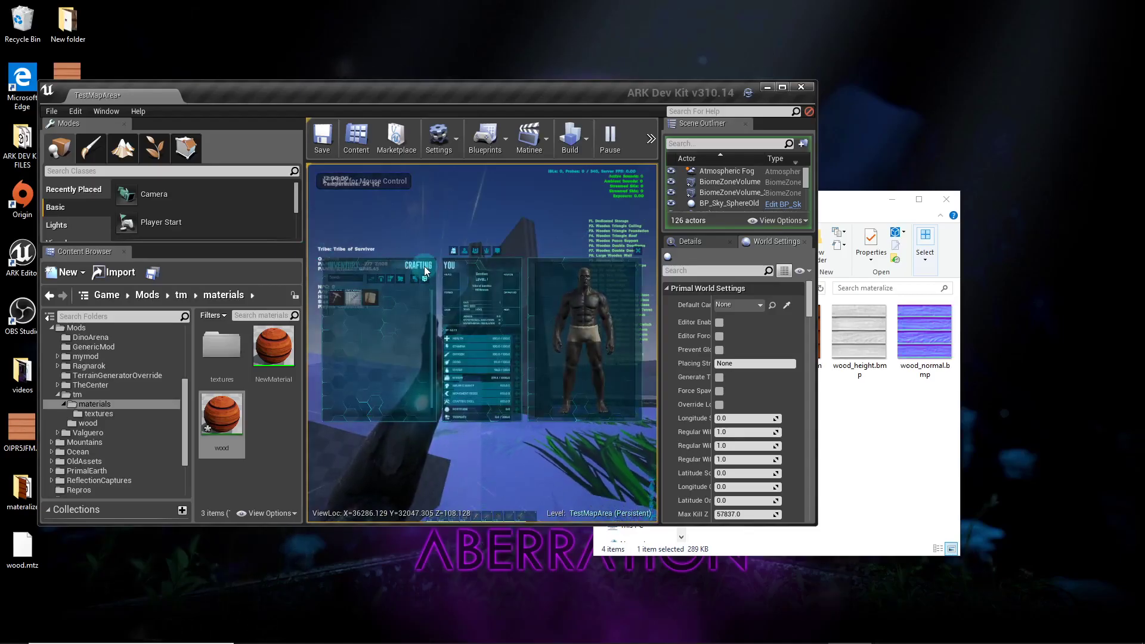
pyautogui.click(466, 250)
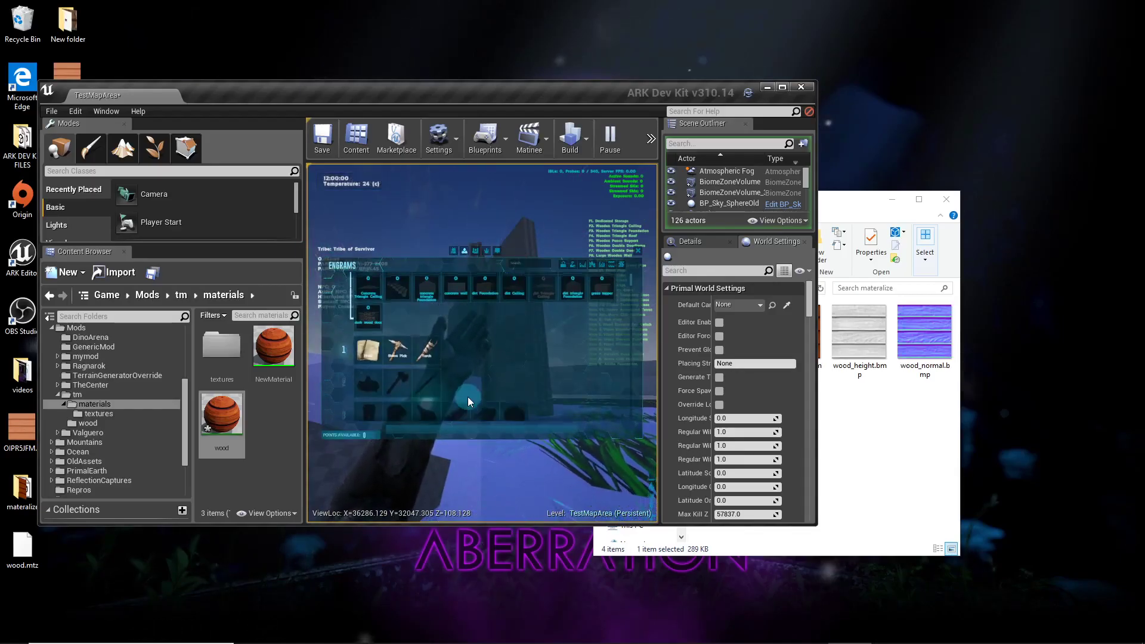
pyautogui.click(639, 250)
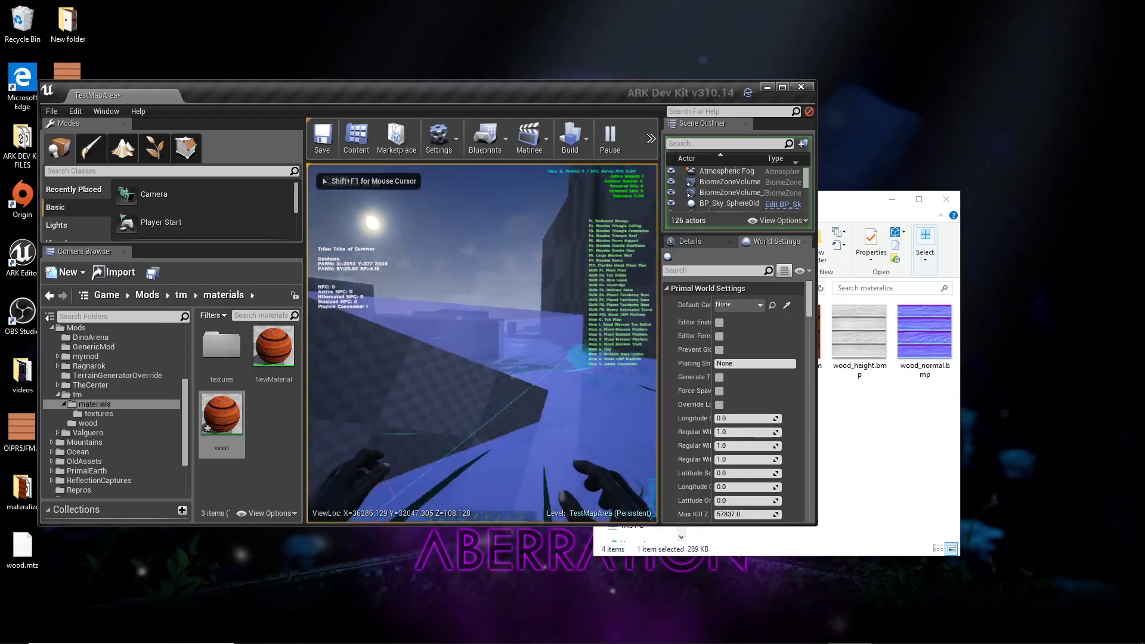